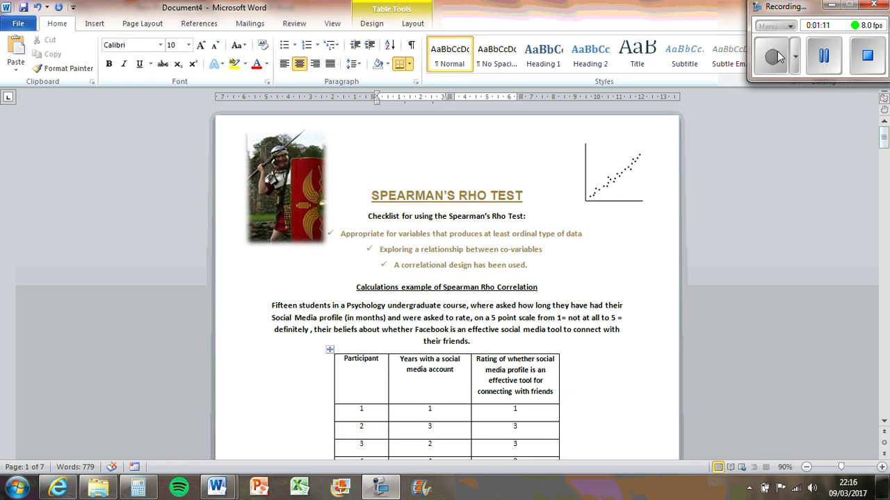
Step: Review the Spearman's Rho checklist, the example's raw data table and the tie-handling instructions, highlighting the ordinal data requirement
scroll(626, 358, "down", 5)
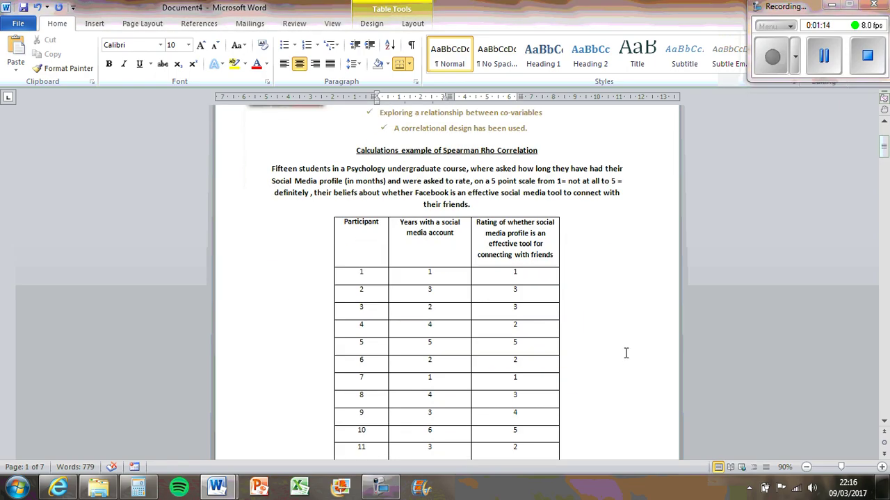
scroll(617, 346, "down", 1)
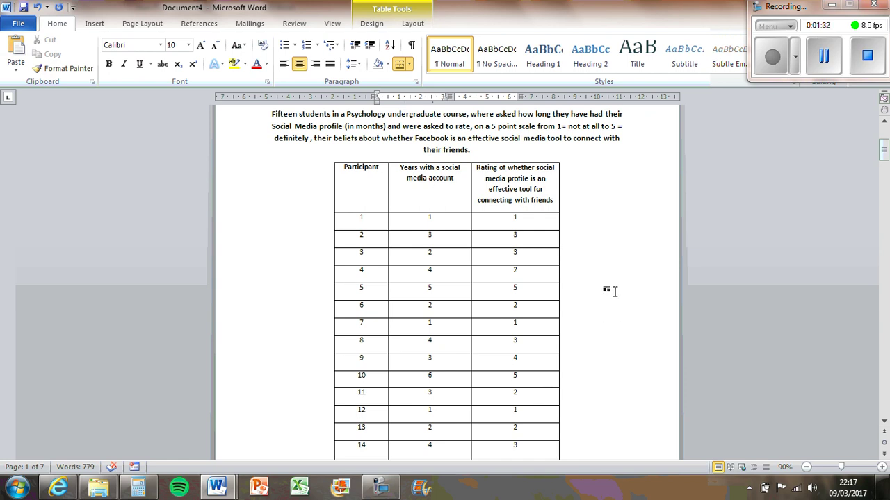
scroll(363, 278, "down", 1)
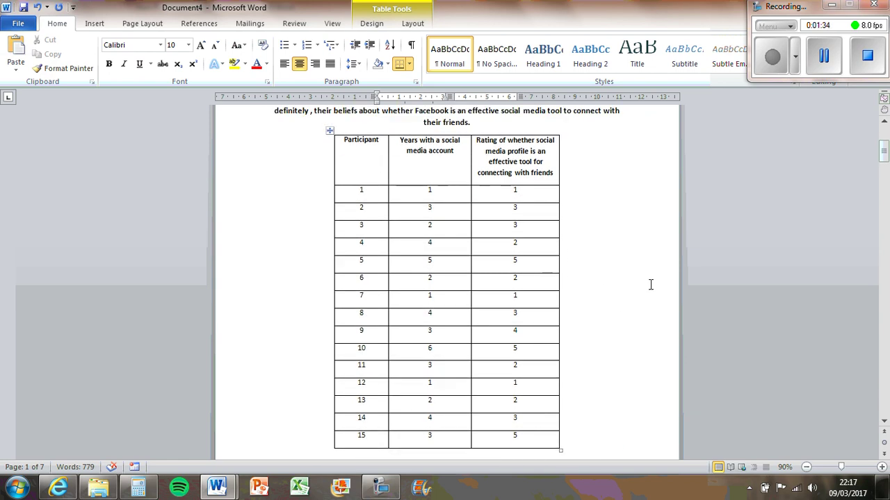
scroll(667, 281, "up", 5)
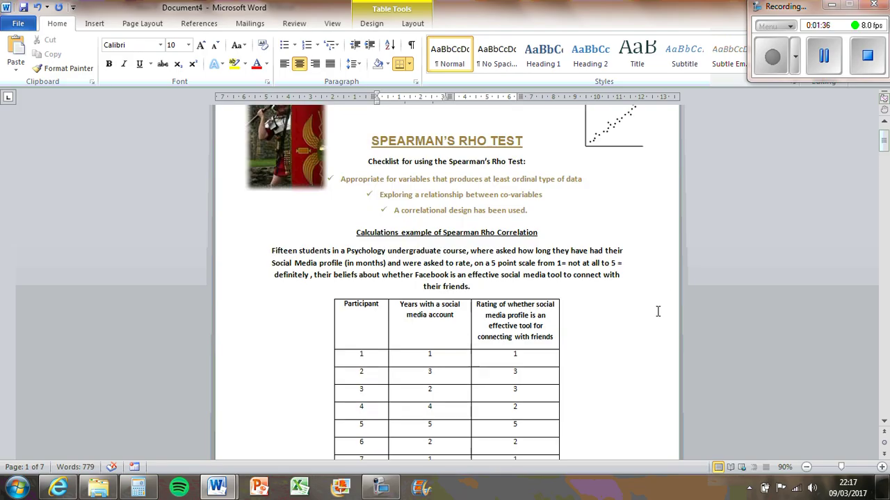
left_click_drag(494, 236, 567, 245)
scroll(580, 333, "down", 5)
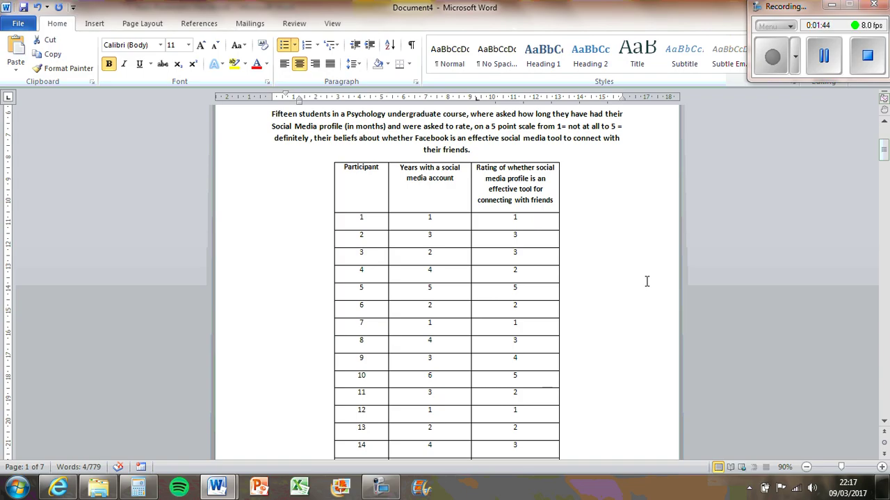
scroll(647, 280, "up", 3)
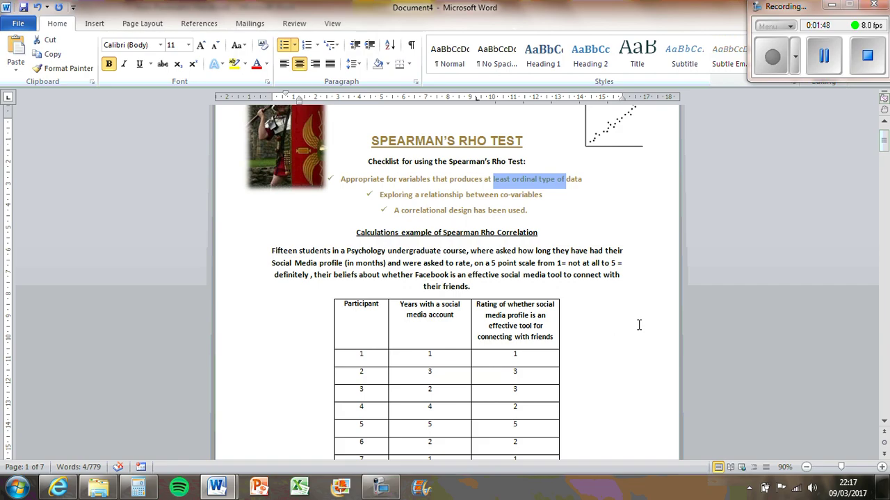
scroll(638, 325, "down", 5)
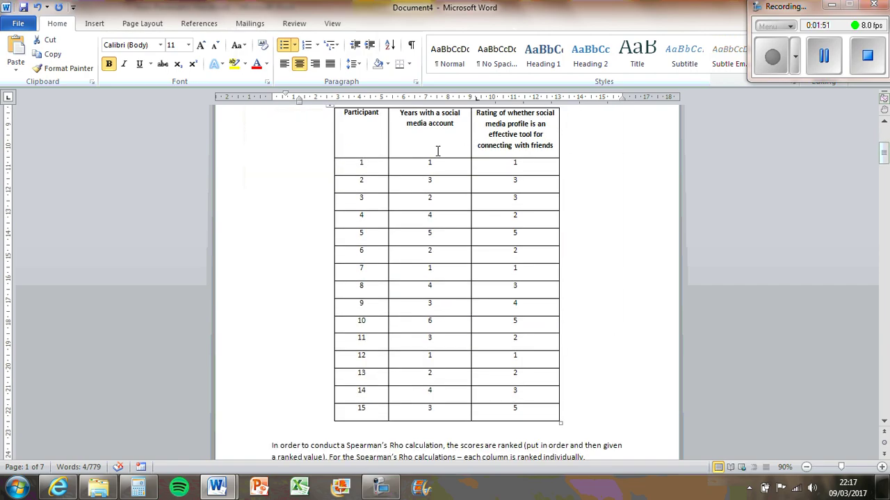
scroll(570, 359, "down", 10)
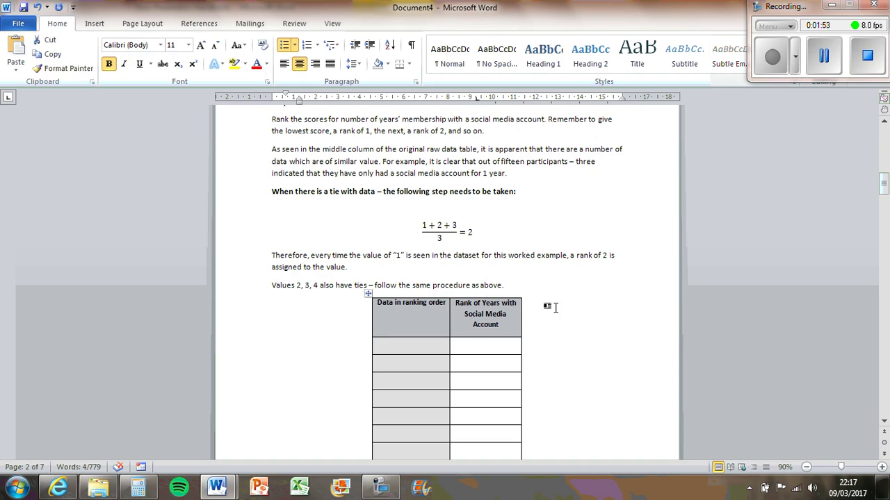
Step: Copy all fifteen participants' scores from the "Years with a social media account" column of the raw data table
scroll(549, 325, "up", 5)
scroll(549, 325, "up", 3)
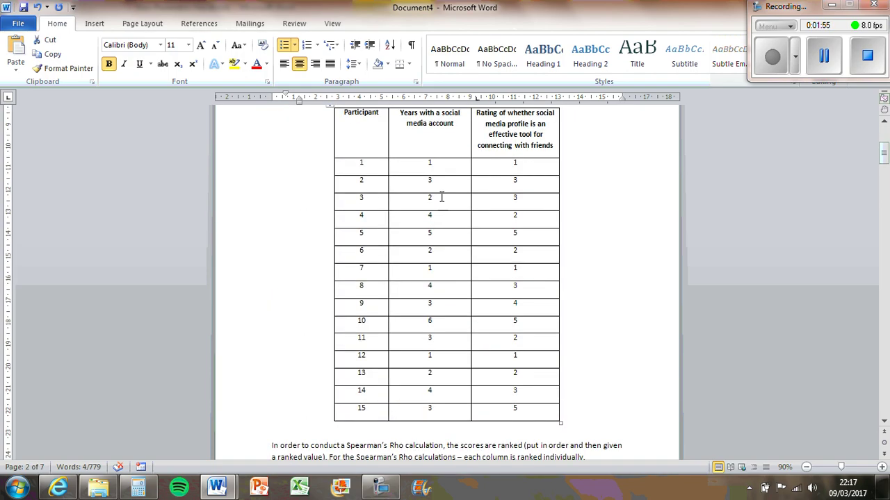
left_click_drag(437, 166, 454, 403)
scroll(455, 403, "down", 8)
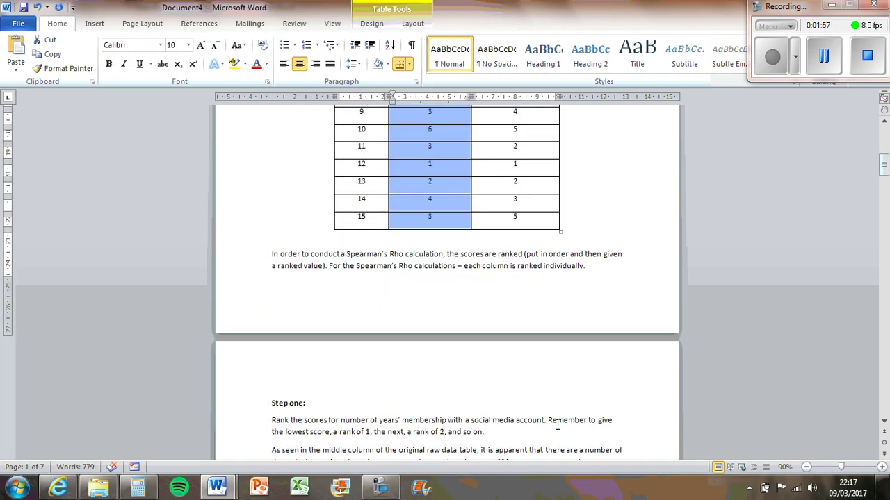
left_click(488, 262)
key("ctrl+v")
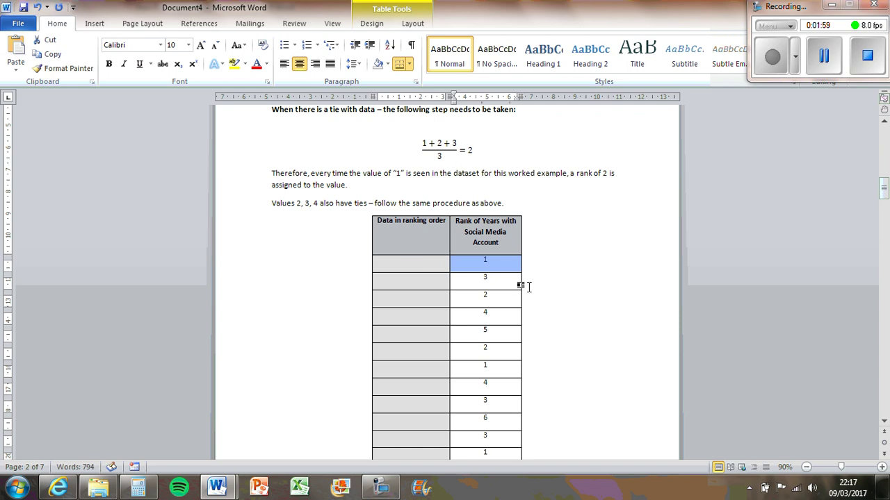
key("ctrl+z")
Step: Paste the copied scores into the empty cells of the "Data in ranking order" column
left_click(413, 261)
key("ctrl+v")
scroll(473, 278, "down", 3)
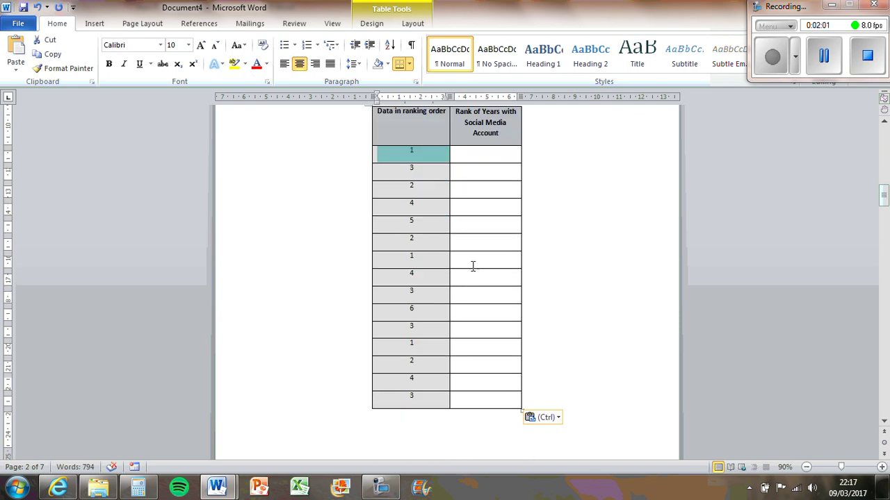
Step: Cut the values in rows two to six and move the remaining 1s into the second and third data rows
scroll(472, 261, "up", 1)
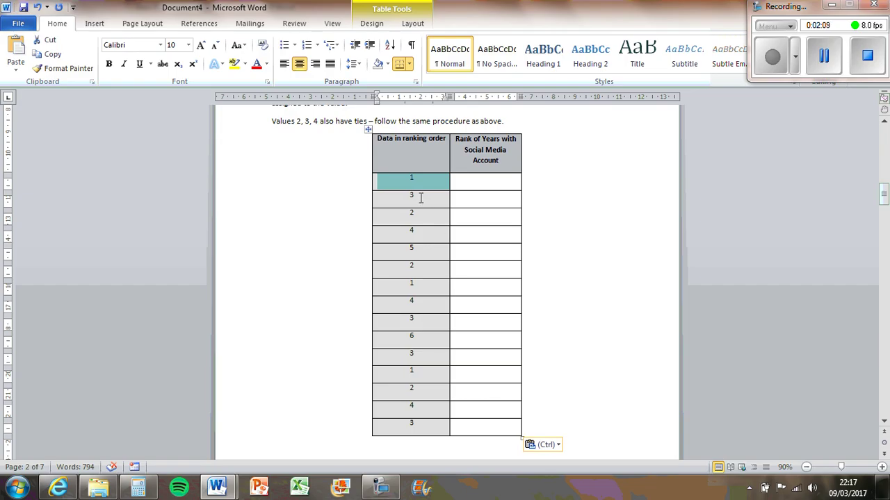
mouse_move(420, 198)
left_mouse_down()
mouse_move(414, 266)
mouse_move(413, 201)
left_mouse_up()
key("ctrl+c")
key("Delete")
double_click(410, 284)
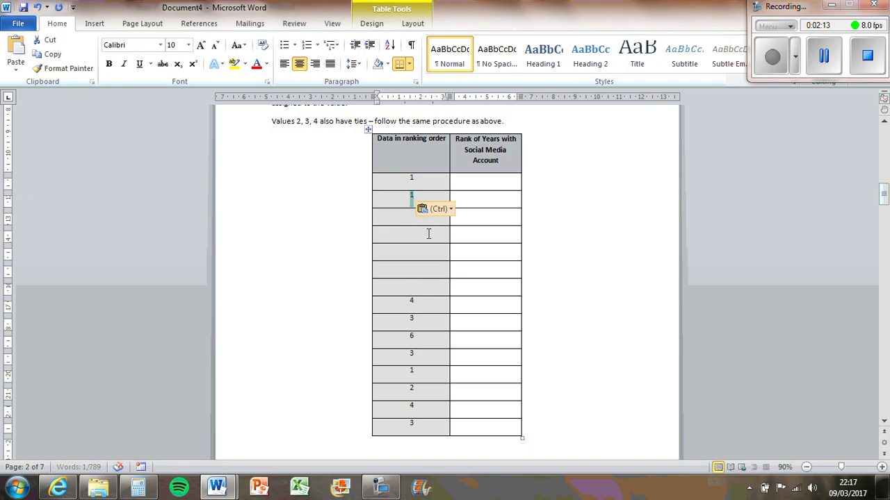
double_click(411, 372)
left_click_drag(411, 373, 411, 222)
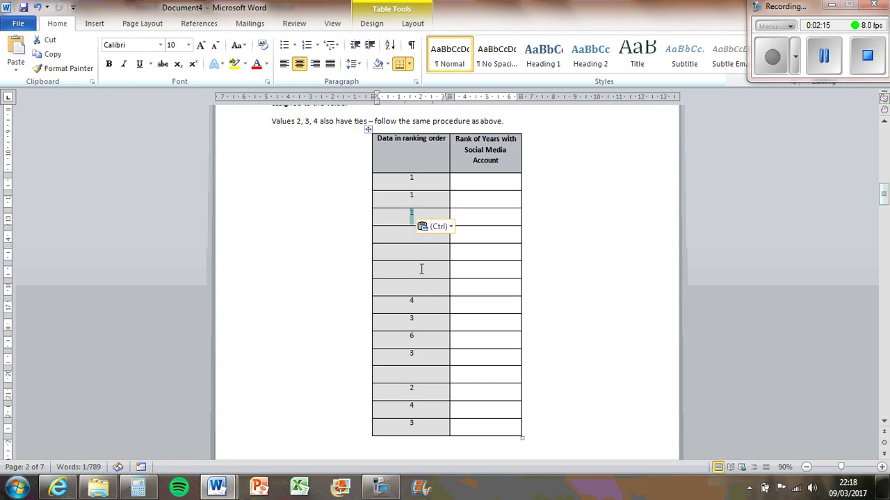
Step: Move the 4 from the eighth to the twelfth data row and paste the cut values 3, 2, 4, 5, 2 from row four
left_click_drag(421, 303, 421, 355)
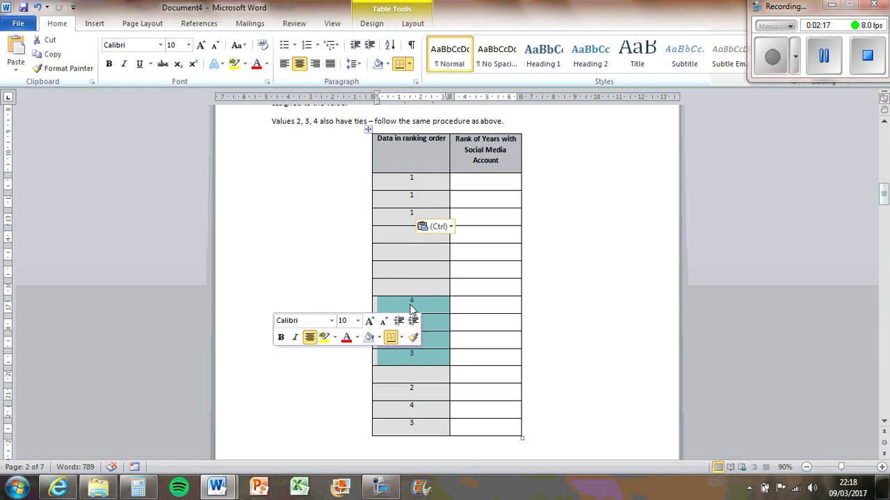
left_click(424, 360)
double_click(411, 301)
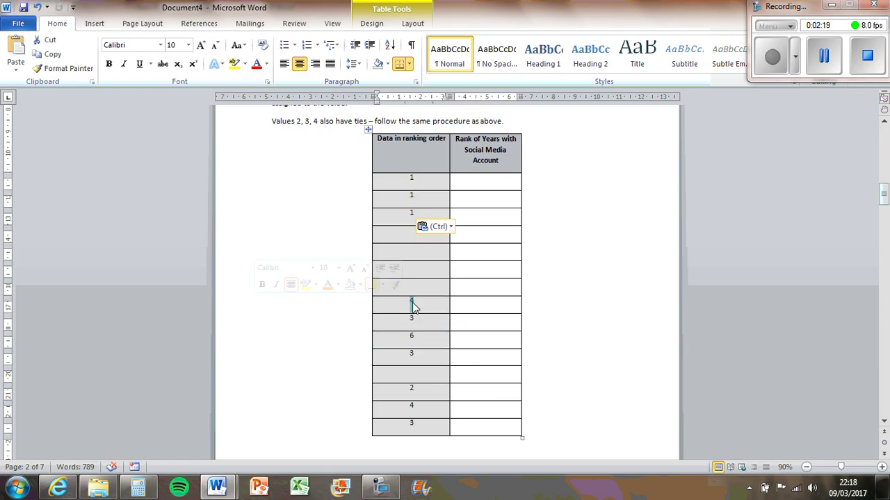
left_click_drag(412, 303, 416, 379)
left_click(419, 238)
key("ctrl+v")
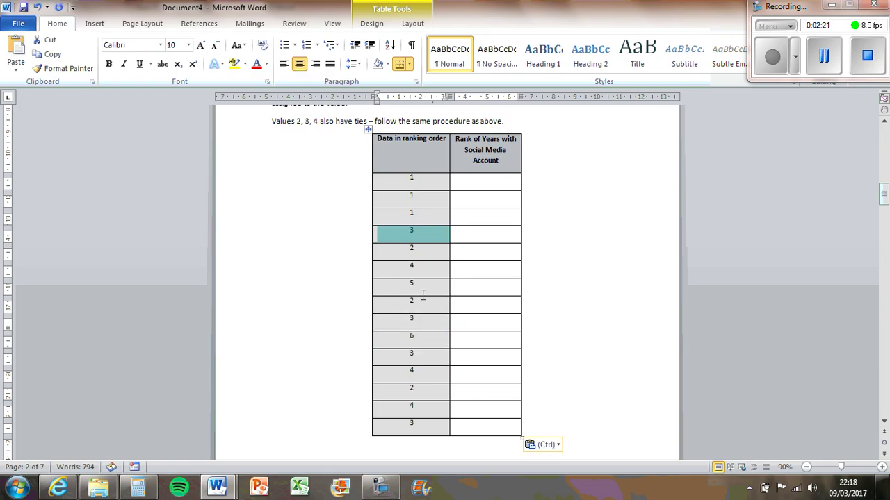
Step: Move the first two 2s into data rows four and five, and put the displaced 3 into row eight
left_click(429, 229)
key("BackSpace")
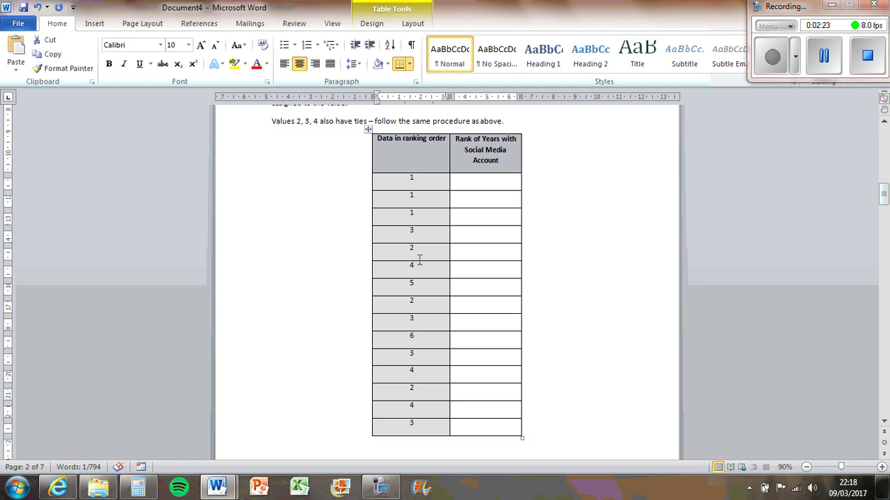
double_click(411, 249)
left_click_drag(411, 248, 413, 234)
double_click(411, 301)
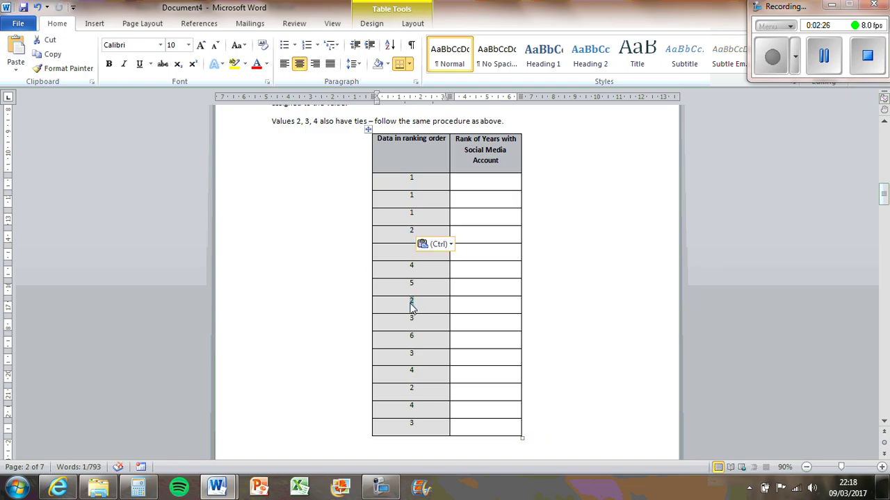
left_click_drag(411, 301, 412, 248)
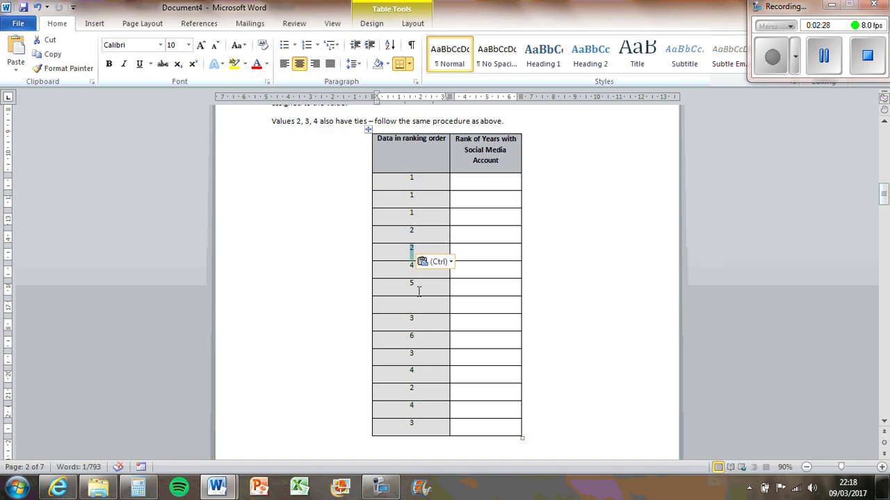
left_click_drag(420, 285, 411, 273)
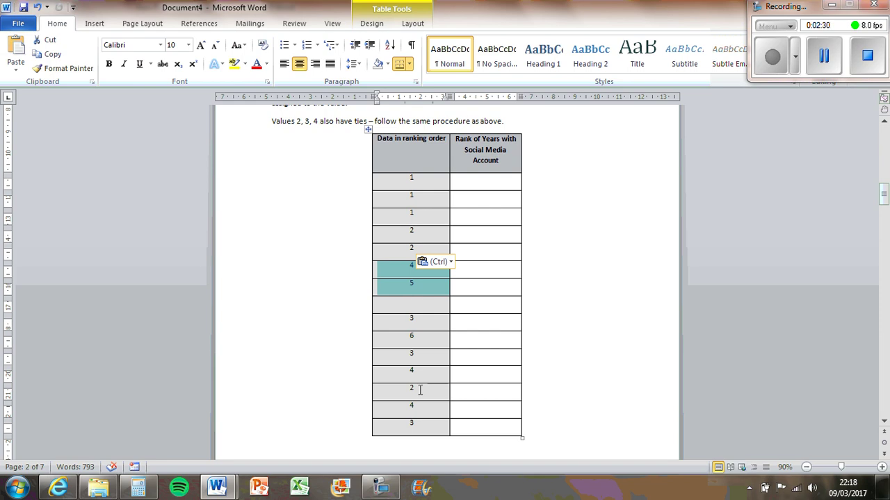
left_click(417, 309)
type("3")
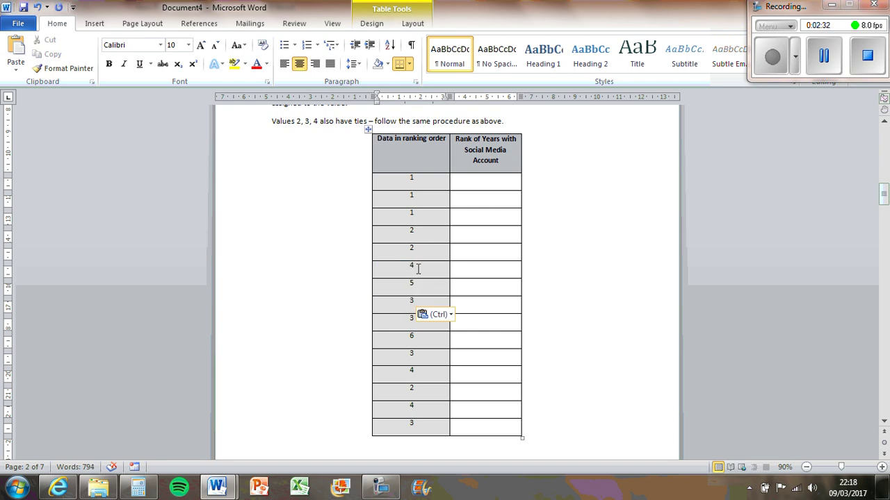
Step: Cut the values in data rows six to twelve and move the remaining 2 into row six
mouse_move(418, 268)
left_mouse_down()
mouse_move(422, 379)
mouse_move(413, 267)
left_mouse_up()
key("ctrl+c")
key("Delete")
double_click(412, 389)
key("ctrl")
key("Escape")
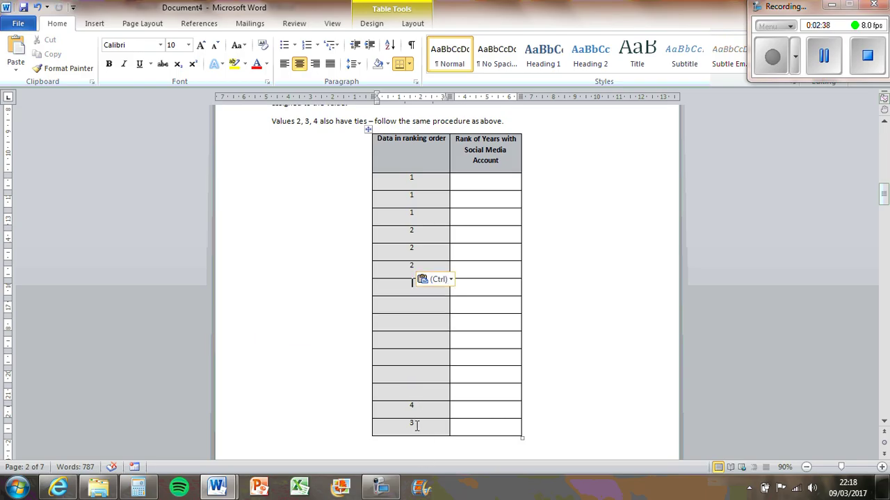
Step: Move the last row's 3 into row seven and the 4 into the last row, then paste the cut values from row eight
double_click(412, 424)
left_click_drag(412, 423, 411, 294)
double_click(411, 406)
left_click_drag(411, 405, 411, 424)
left_click(409, 306)
key("ctrl+v")
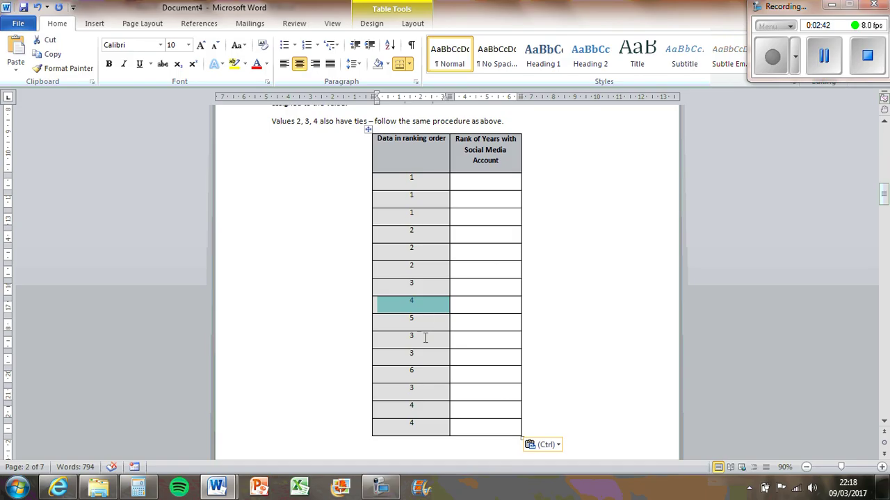
Step: Move the two adjacent 3s up into data rows eight and nine, shifting the 5 and 4 into rows ten and eleven
left_click_drag(422, 338, 422, 363)
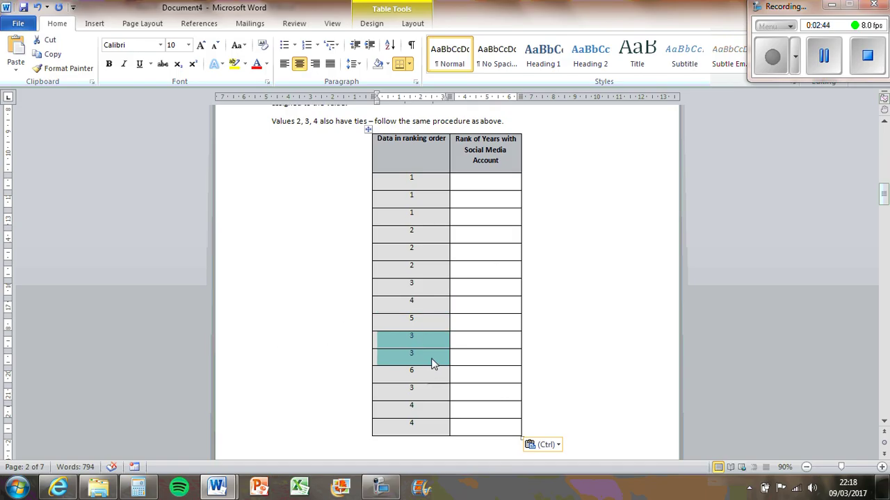
key("Delete")
left_click_drag(419, 304, 413, 356)
left_click(407, 318)
left_click(411, 301)
left_click(414, 306)
double_click(411, 301)
double_click(411, 318)
left_click_drag(411, 318, 412, 347)
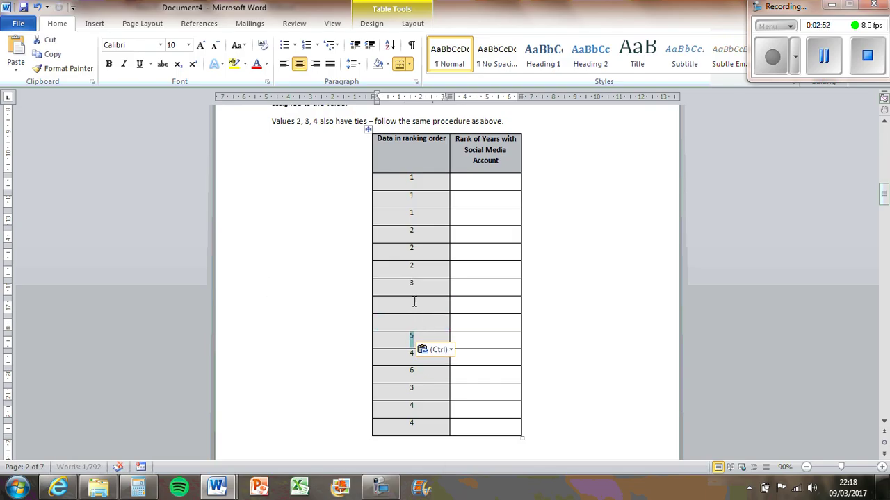
key("ctrl+v")
Step: Rearrange the ranking column so row ten holds the last 3, row eleven the 4 and row thirteen the 5
double_click(411, 337)
key("ctrl+c")
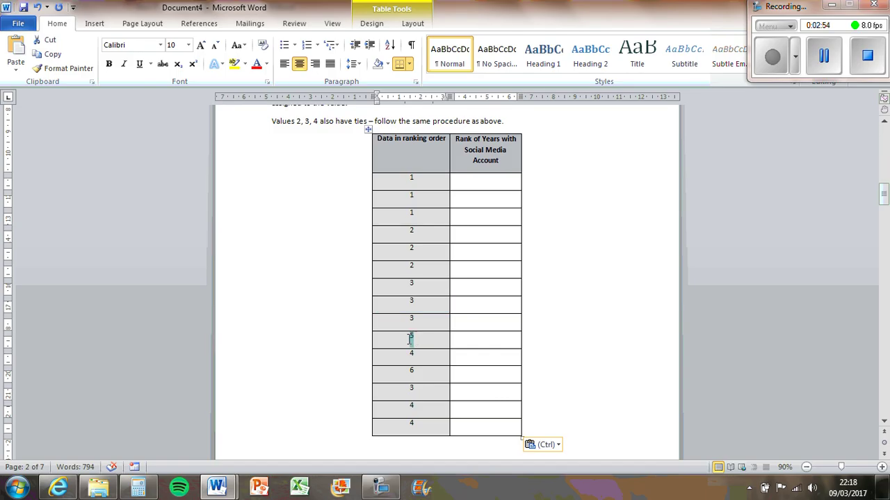
key("Delete")
left_click_drag(412, 356, 413, 351)
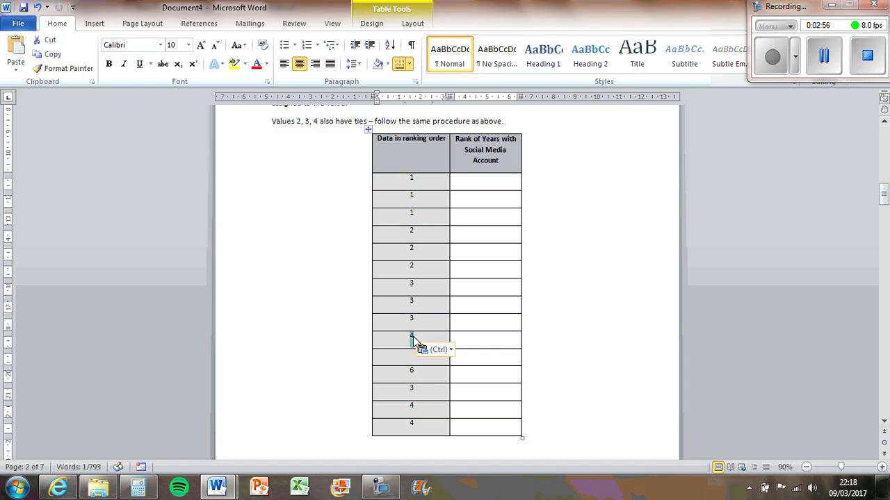
double_click(411, 388)
left_click_drag(405, 390, 412, 341)
left_click(420, 389)
key("ctrl+v")
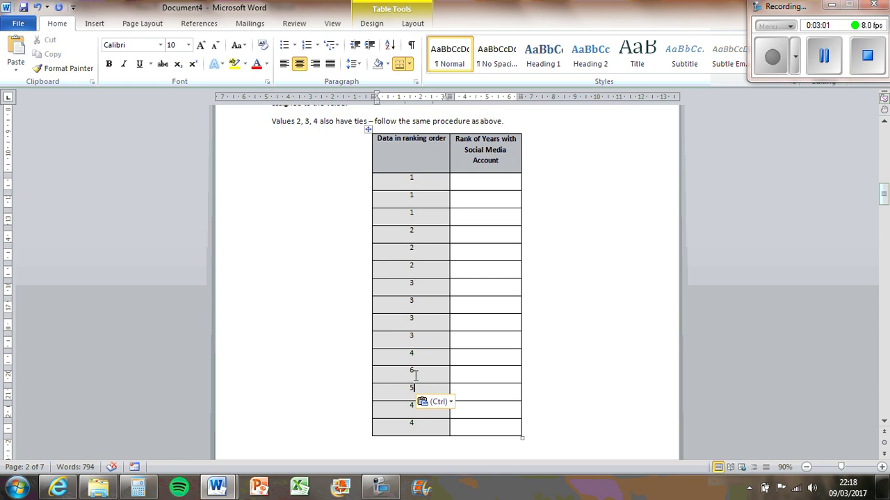
Step: Move the remaining 4s into data rows twelve and thirteen and place 5 and 6 in the last two rows
mouse_move(417, 372)
left_mouse_down()
mouse_move(417, 425)
mouse_move(412, 370)
left_mouse_up()
left_click(431, 418)
double_click(425, 410)
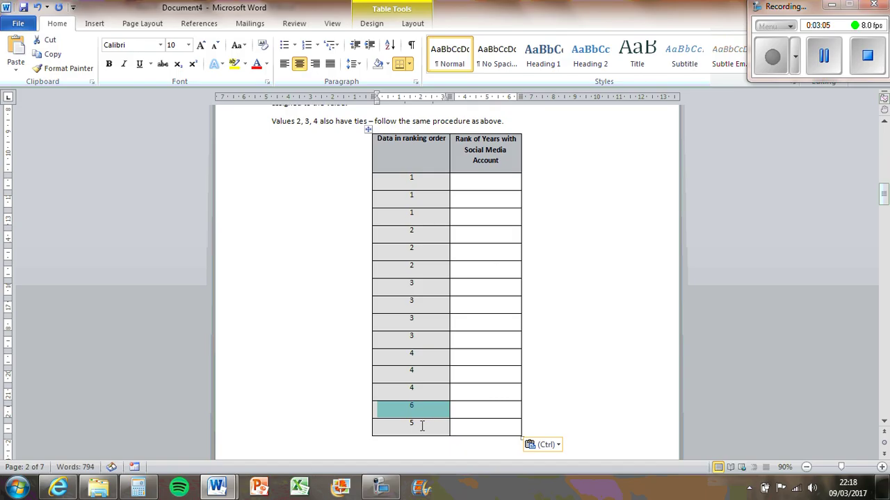
left_click(417, 422)
left_click(414, 410)
type("6")
left_click_drag(414, 410, 417, 426)
type("5")
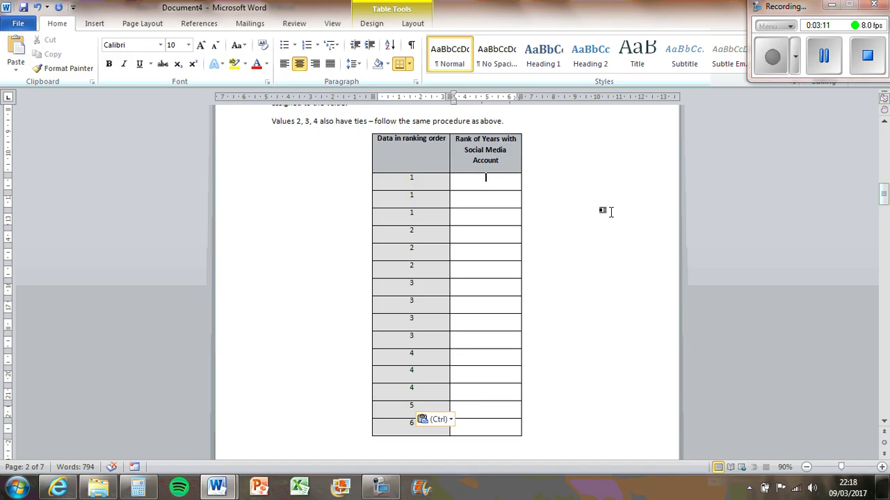
Step: Number the rows of the "Rank of Years with Social Media Account" column consecutively from 1 to 15
type("1")
key("Down")
type("2")
key("Down")
type("5")
key("Down")
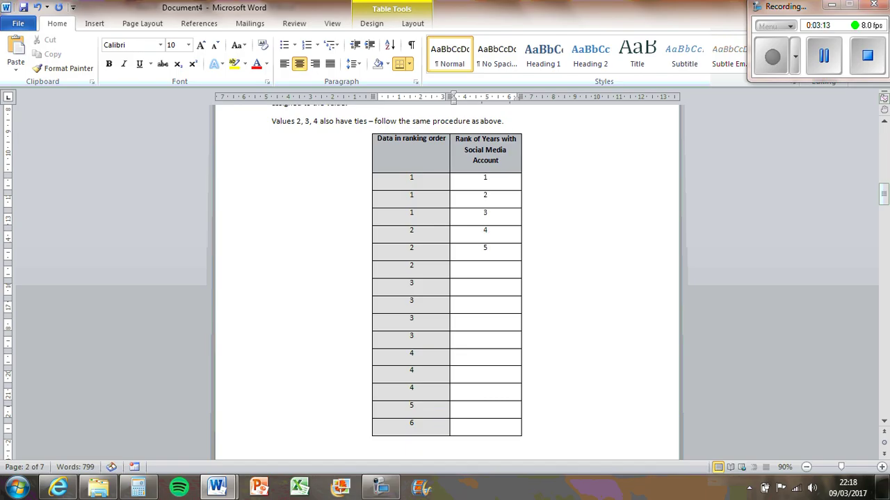
type("6")
key("Down")
type("7")
key("Down")
type("8")
key("Down")
type("9")
key("Down")
type("10")
key("Down")
type("11")
key("Down")
type("121")
type("3")
key("Down")
type("14")
key("Down")
type("15")
left_click(272, 441)
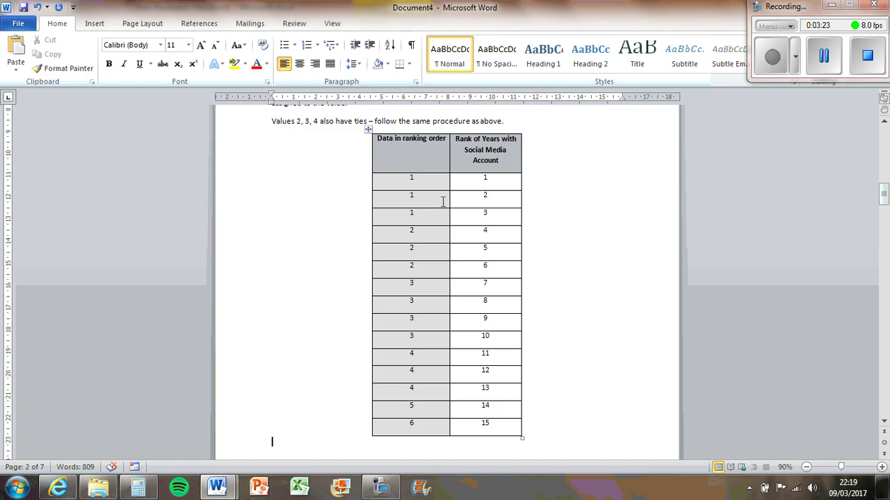
Step: Use Calculator to average the ranks 1, 2 and 3 held by the three tied scores of 1
left_click_drag(431, 185, 430, 212)
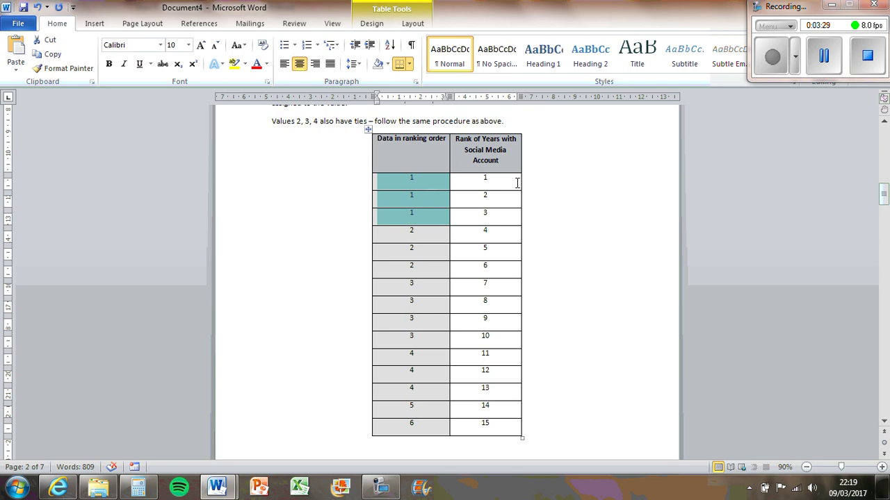
left_click_drag(510, 185, 509, 201)
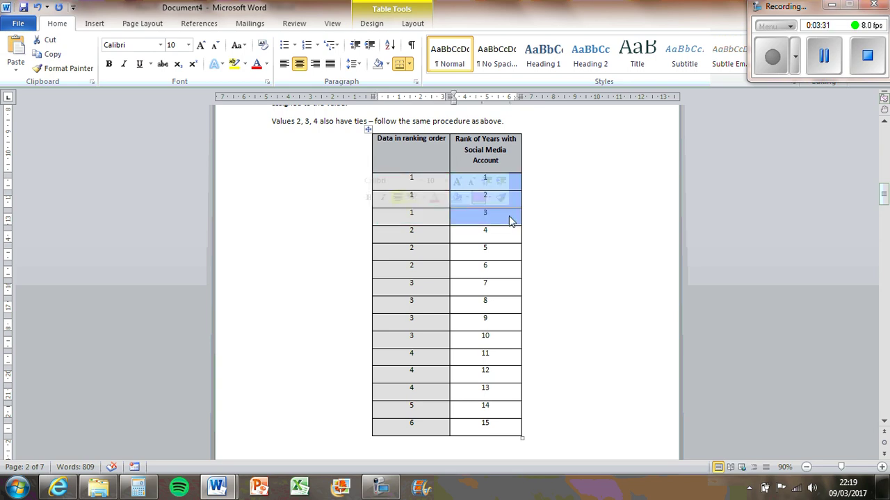
key("alt+Tab")
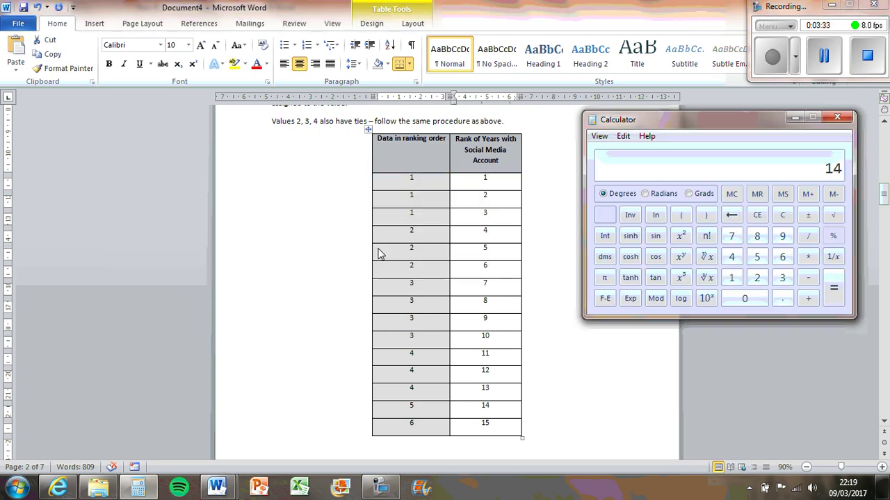
type("1")
Step: Back in the Word ranking table, give all three tied scores of 1 the shared rank 2
left_click(486, 186)
left_click(492, 183)
key("BackSpace")
type("2")
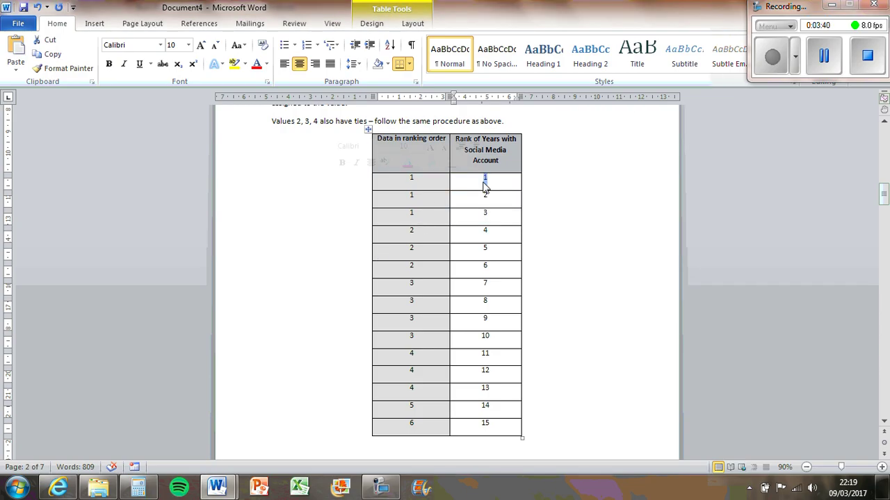
left_click(488, 213)
key("BackSpace")
type("2")
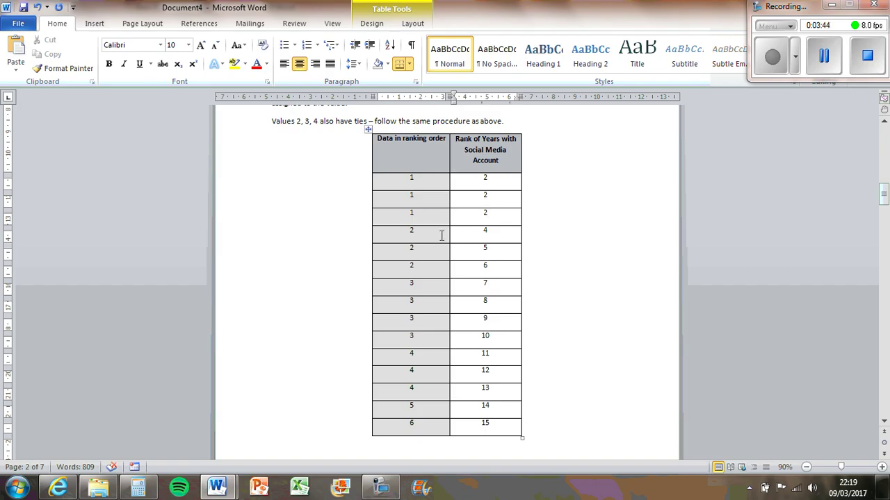
Step: Use Calculator to average the ranks 4, 5 and 6 of the tied 2s, dividing their sum by 3
left_click_drag(442, 236, 434, 271)
left_click(495, 238)
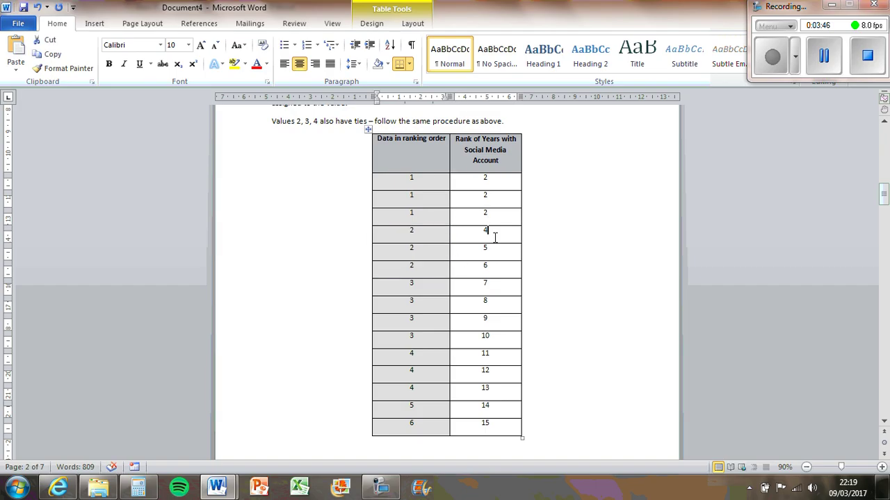
left_click_drag(495, 238, 514, 271)
key("XF86Calculator")
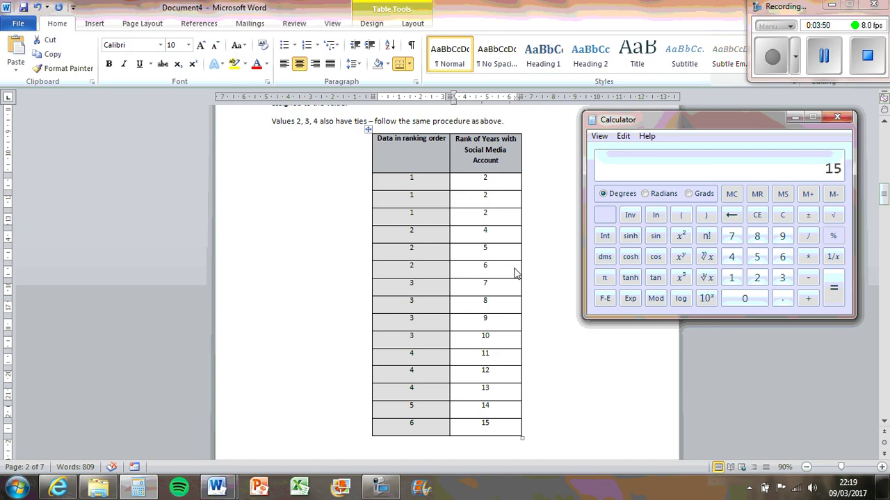
key("3")
key("Return")
Step: In the Word ranking table, give all three tied scores of 2 the shared rank 5
left_click_drag(514, 273, 463, 234)
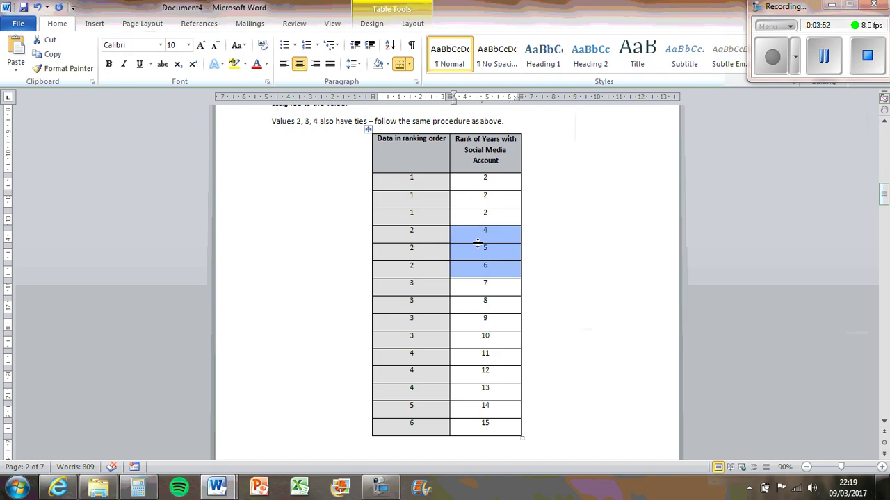
left_click(488, 237)
double_click(487, 236)
type("5")
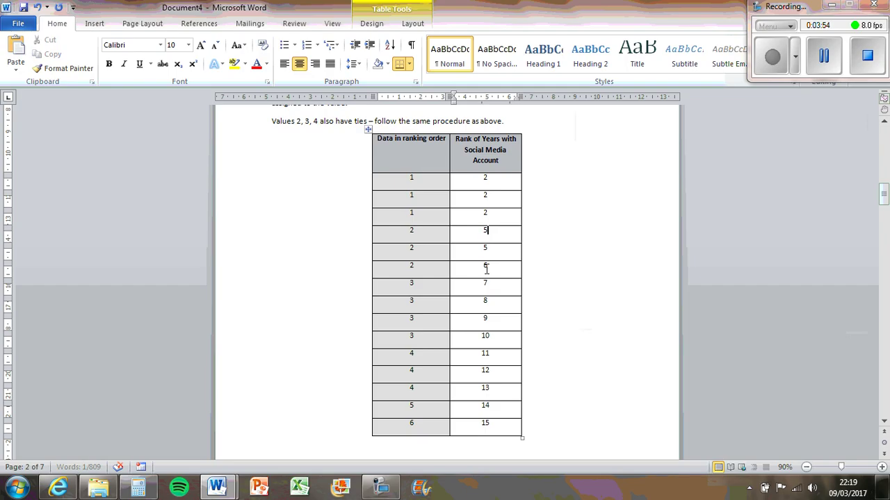
double_click(484, 268)
type("5")
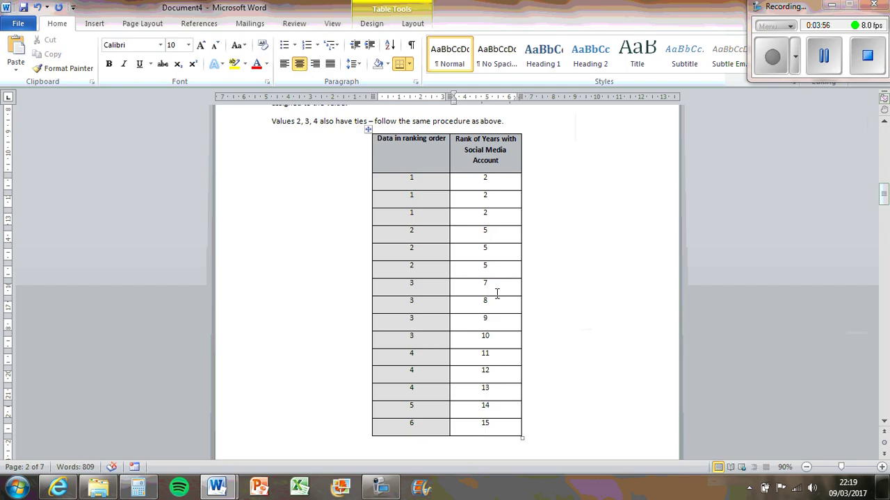
Step: Use Calculator to average the ranks 7, 8, 9 and 10 of the tied 3s, dividing by 4, and return to Word
left_click_drag(495, 290, 495, 318)
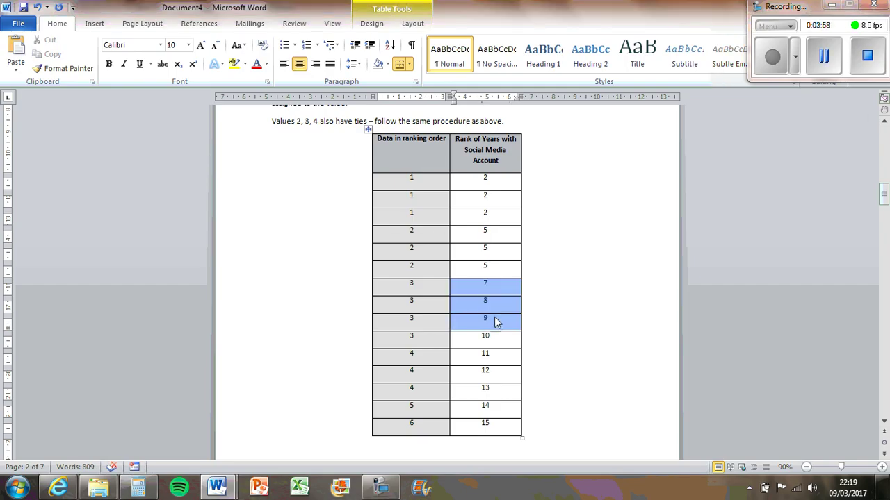
left_click_drag(492, 287, 498, 352)
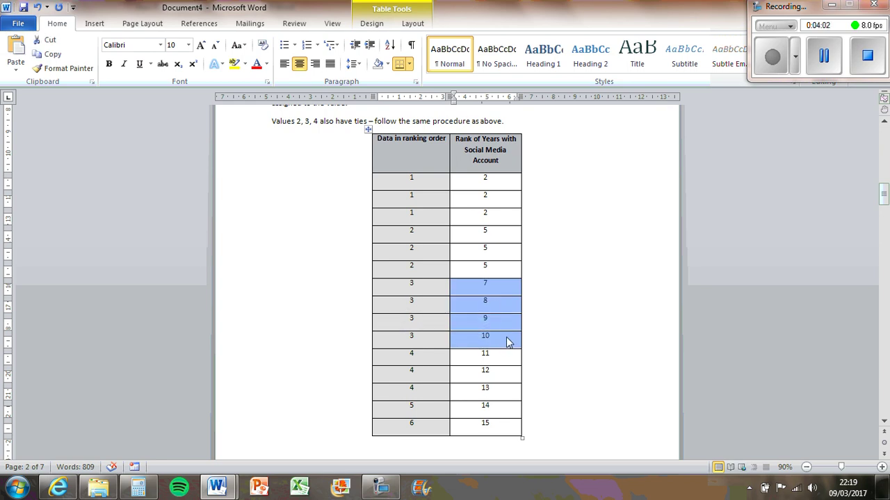
key("alt+Tab")
type("7")
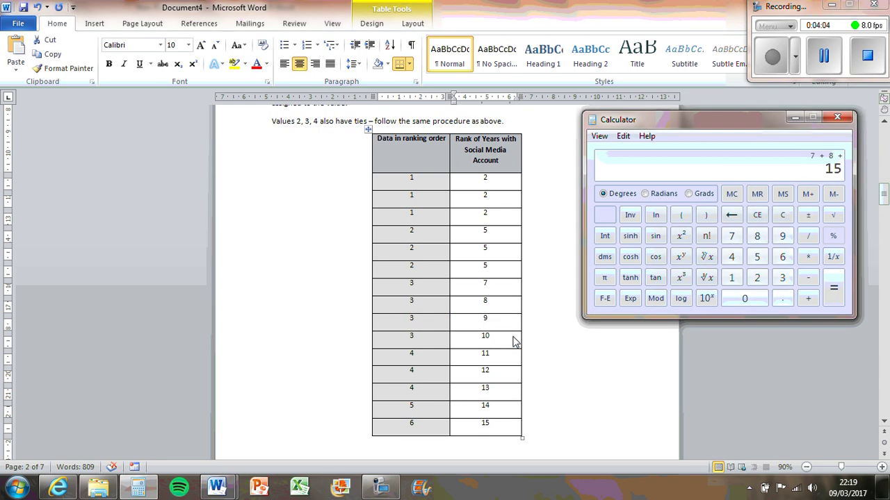
type("10/4")
key("Return")
key("alt+Tab")
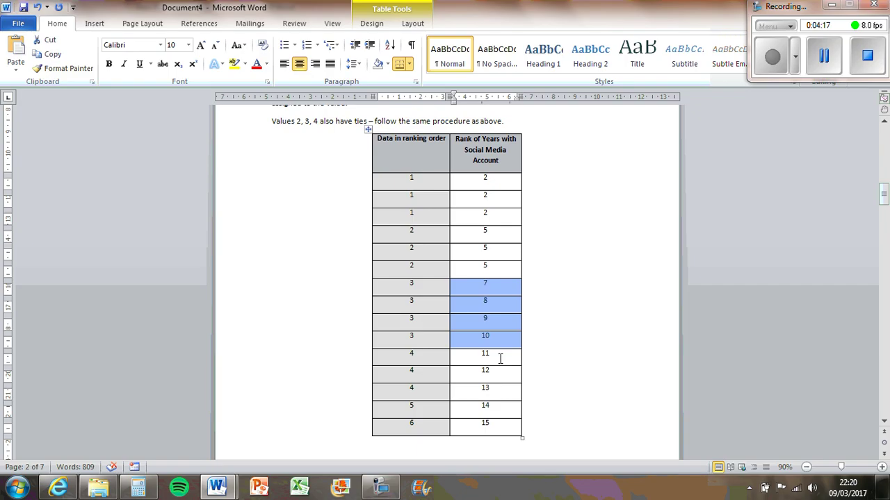
Step: Give all three tied scores of 4 the shared rank 12 in the rank column
left_click_drag(500, 359, 499, 383)
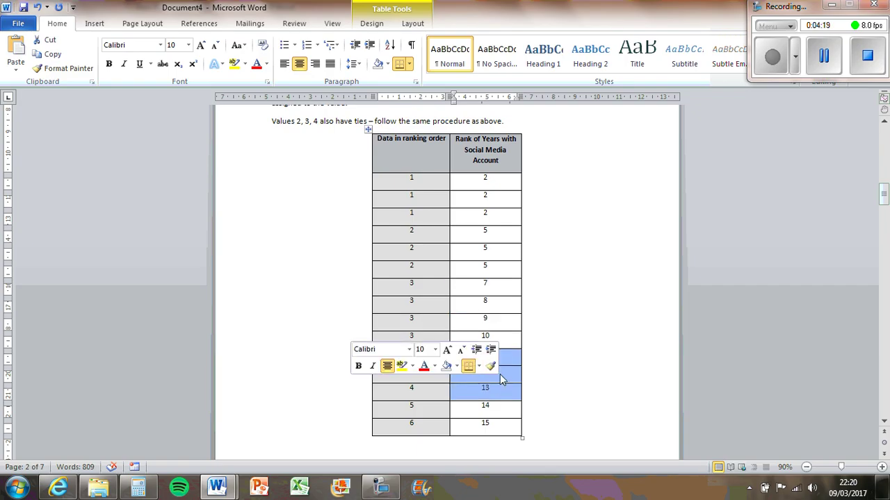
left_click(512, 355)
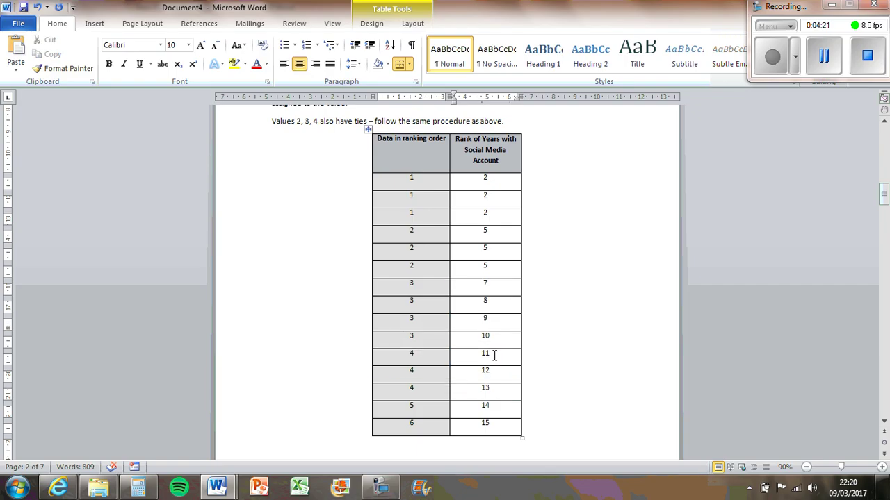
key("BackSpace")
type("2")
left_click(497, 388)
key("BackSpace")
type("2")
Step: Give all four tied scores of 3 the shared rank 8.5 and centre the values in their cells
left_click_drag(494, 286, 488, 338)
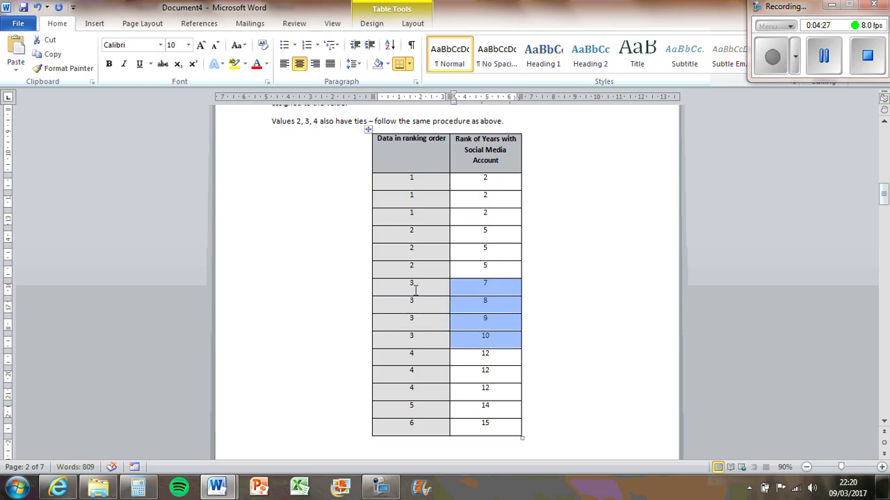
double_click(486, 285)
type("8.5")
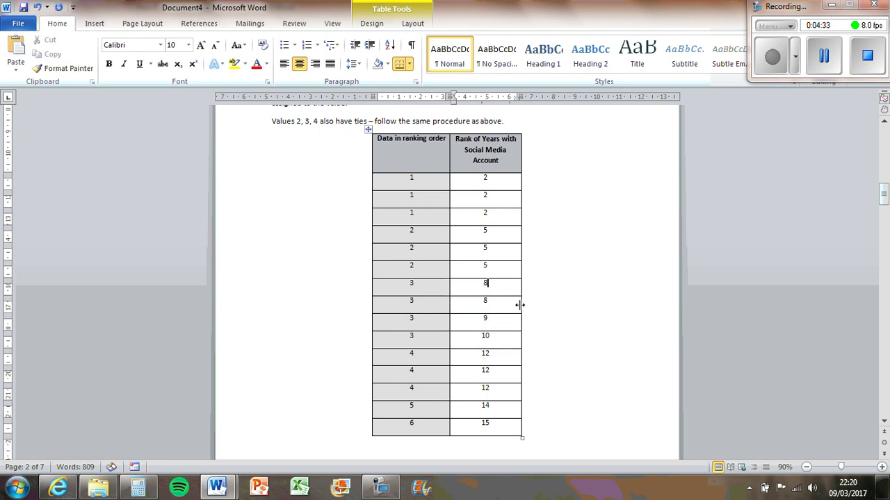
double_click(485, 284)
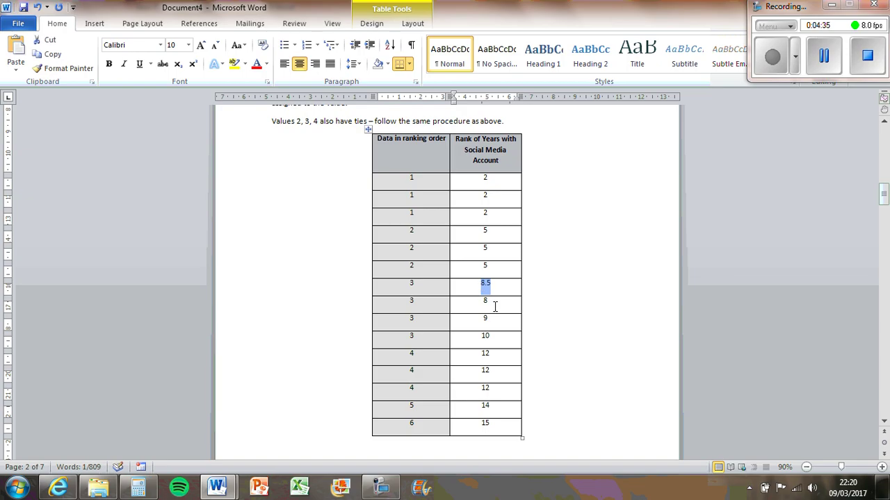
left_click_drag(486, 308, 496, 335)
type("8.5 8.5 8.5")
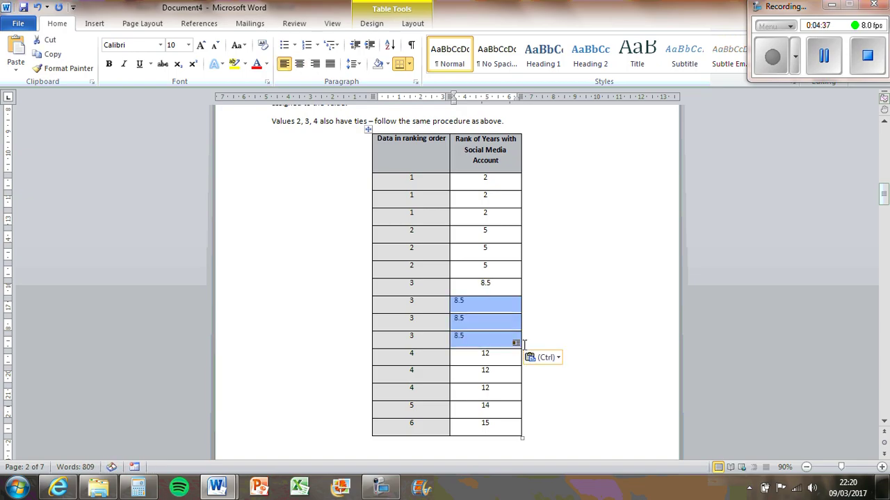
key("ctrl+e")
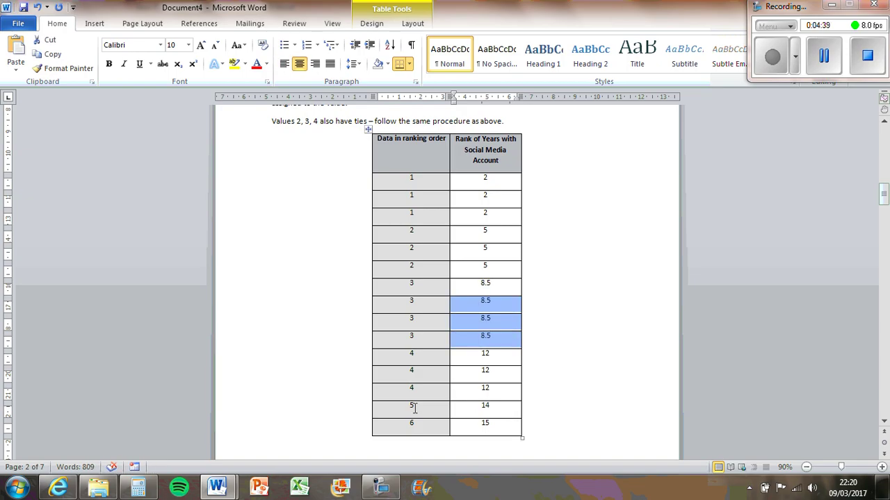
left_click(591, 374)
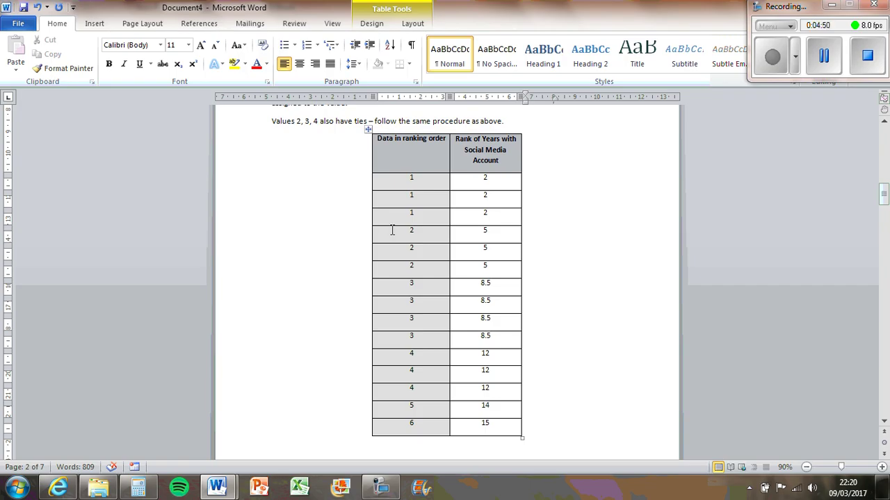
Step: Replace "Years" with "months" in the social media account headings of the rank table and the raw data table
double_click(494, 141)
type("months")
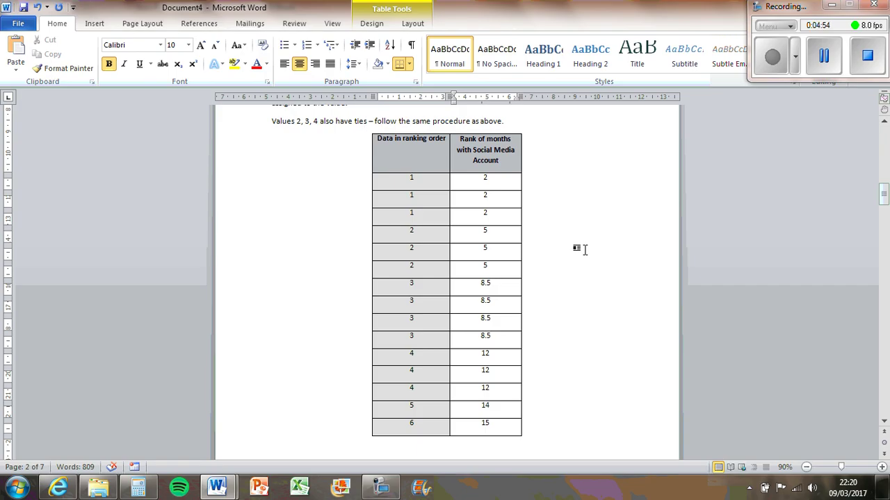
scroll(584, 246, "up", 6)
scroll(586, 251, "up", 10)
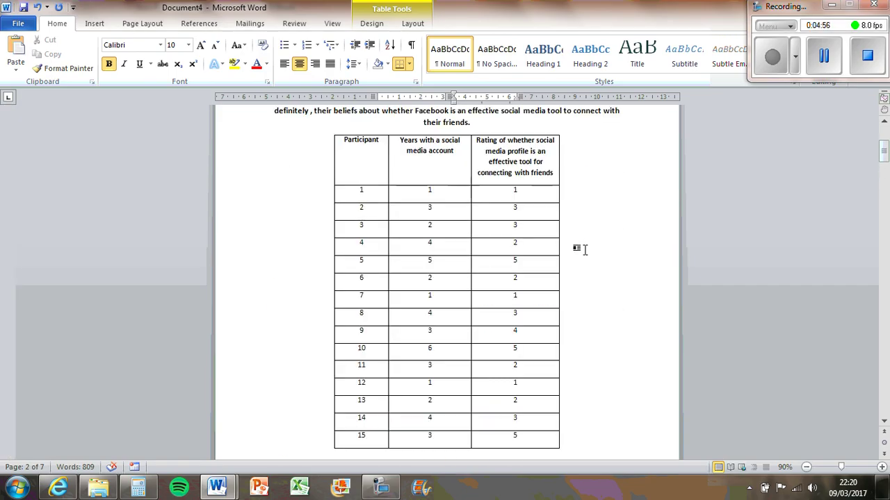
double_click(407, 141)
type("months")
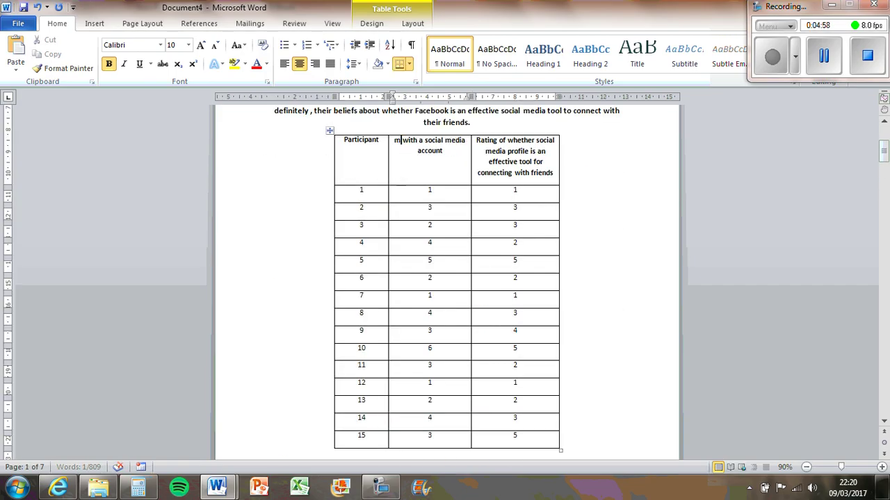
scroll(507, 264, "up", 2)
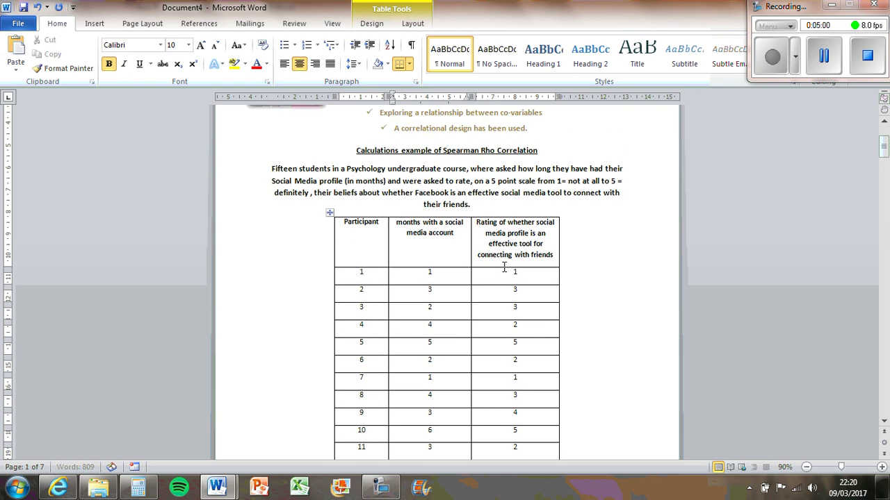
Step: Copy all fifteen ratings from the raw data table into the empty "Rating of Social Media data" column
scroll(404, 210, "down", 1)
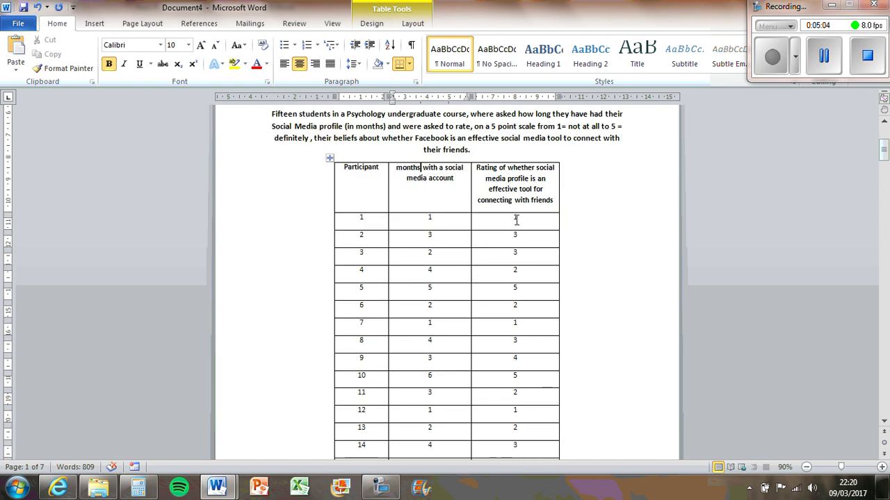
left_click_drag(516, 220, 533, 413)
key("ctrl+c")
scroll(534, 404, "down", 4)
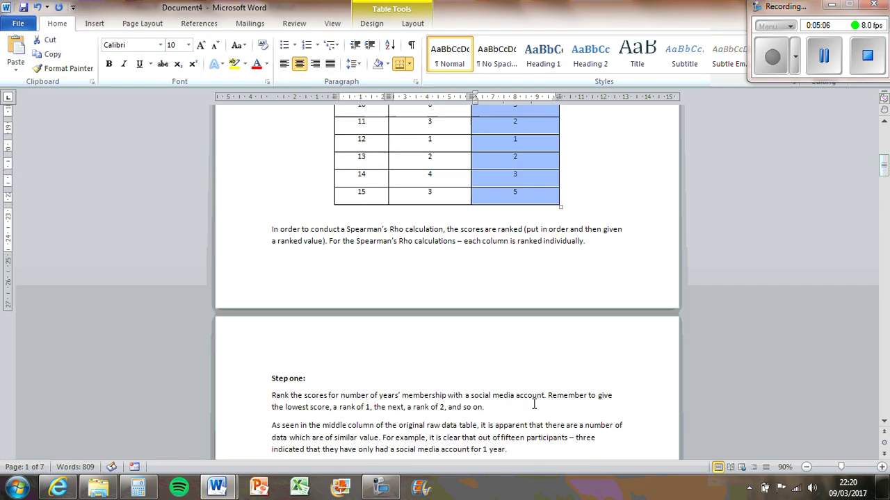
scroll(528, 400, "down", 15)
scroll(431, 202, "up", 2)
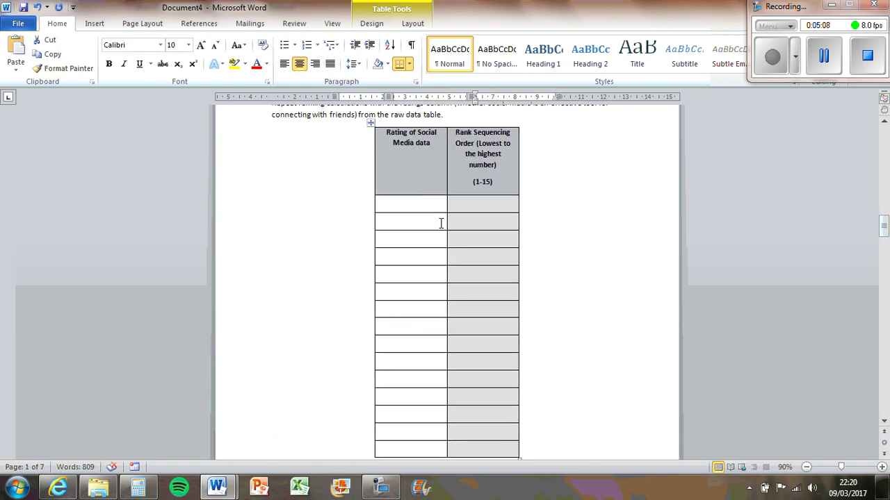
key("ctrl+v")
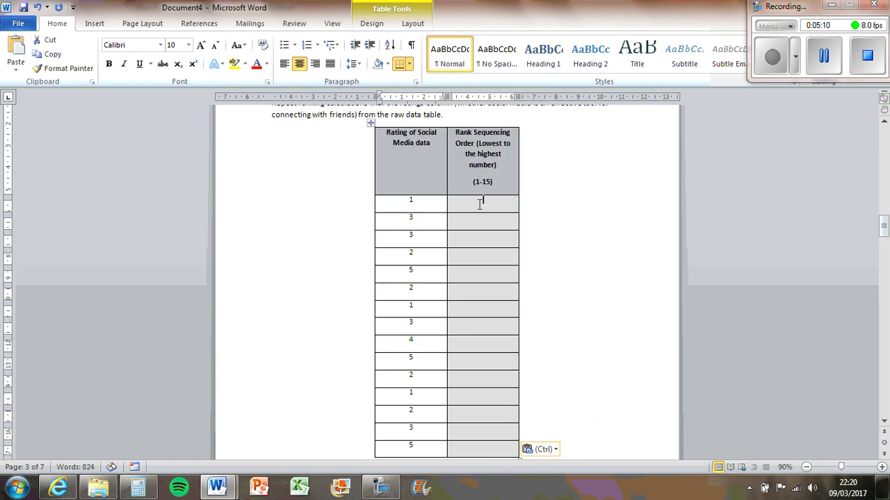
Step: Number the rows of the "Rank Sequencing Order" column consecutively from 1 to 15
left_click(480, 201)
type("1")
key("Down")
type("2")
key("Down")
key("3")
key("Down")
key("4")
key("Down")
key("5")
key("Down")
key("6")
key("Down")
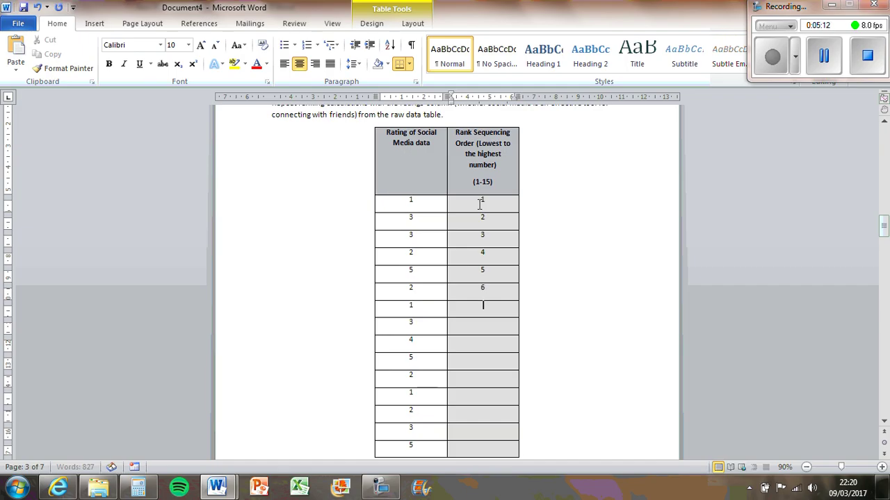
key("7")
key("Down")
key("8")
key("Down")
type("9")
key("Down")
type("10")
key("Down")
type("12")
key("Down")
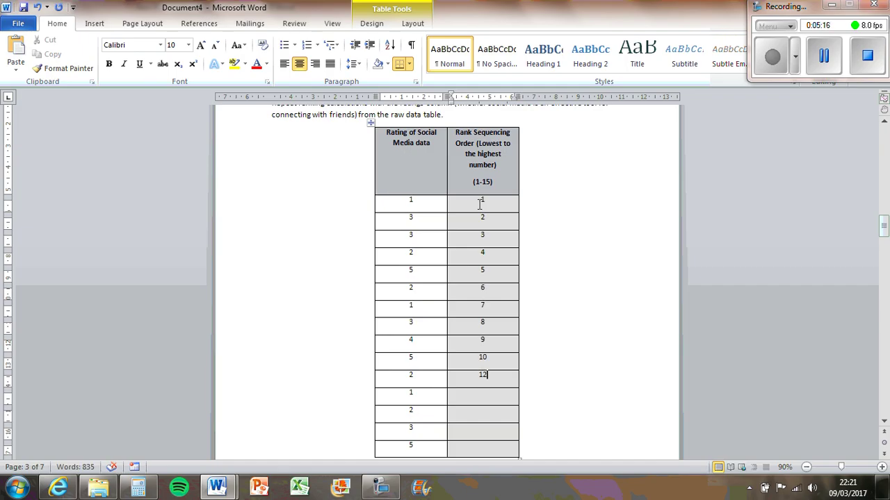
key("BackSpace")
type("1")
key("Down")
type("12")
key("Down")
type("13")
key("Down")
type("14")
key("Down")
type("1")
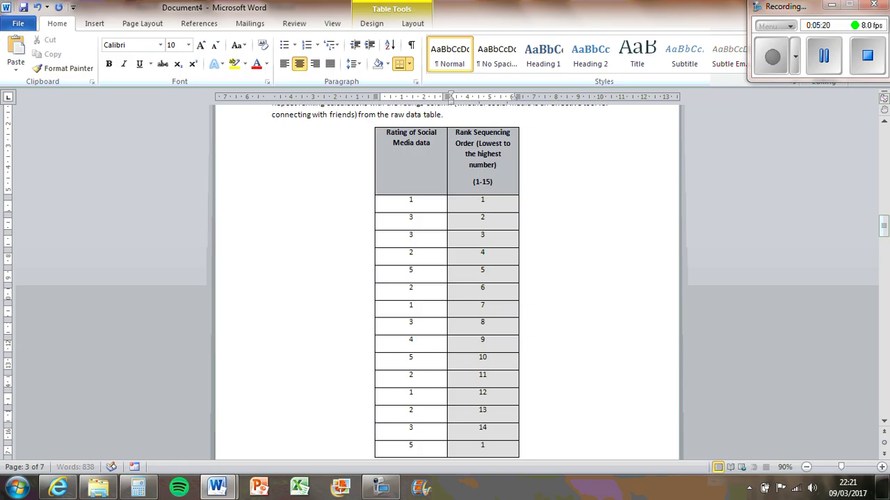
type("5")
key("Down")
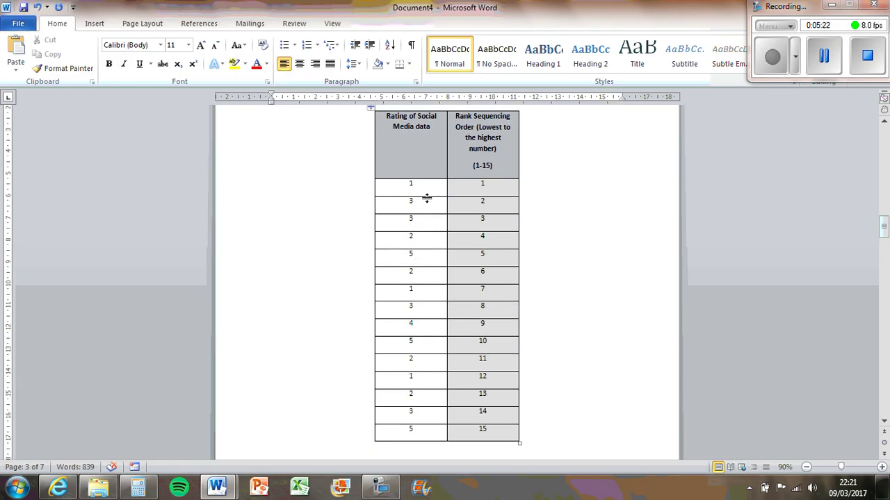
Step: Gather the three ratings of 1 in the first three rows of the "Rating of Social Media data" column
mouse_move(424, 207)
left_mouse_down()
mouse_move(422, 269)
mouse_move(411, 205)
left_mouse_up()
key("Delete")
double_click(410, 289)
double_click(410, 376)
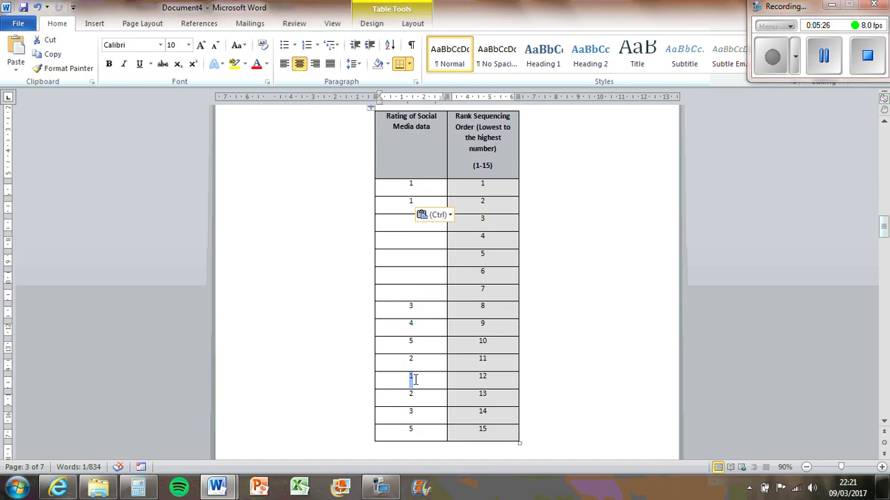
left_click_drag(411, 376, 410, 221)
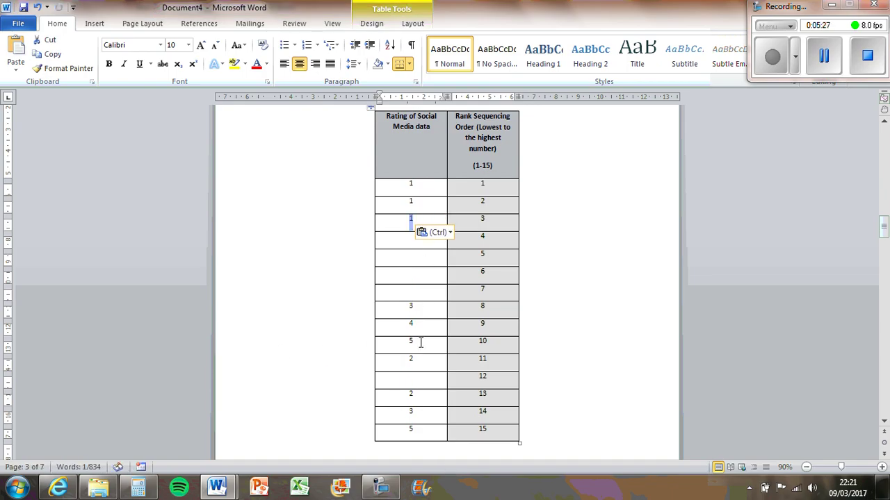
Step: Clear the two 3s from rows 4 and 5 of the rating column and place ratings of 2 in rows 4 to 6
double_click(411, 307)
left_click_drag(411, 307, 410, 238)
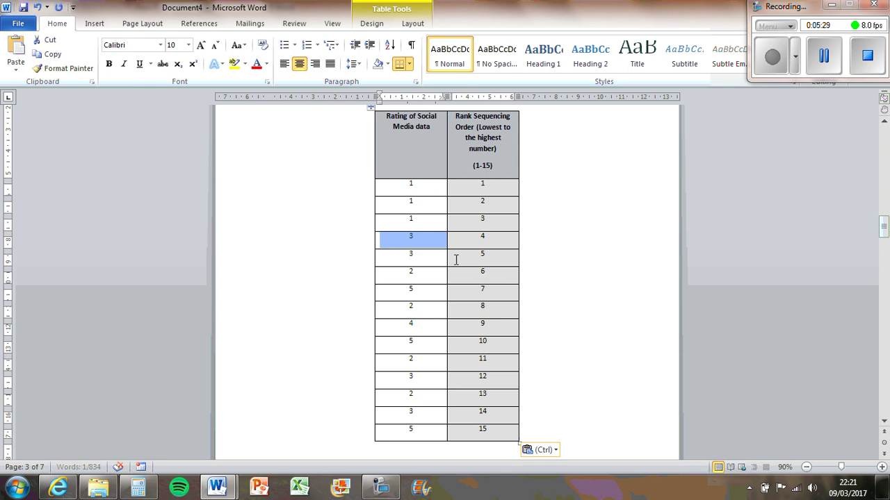
left_click(422, 259, "shift")
key("ctrl+c")
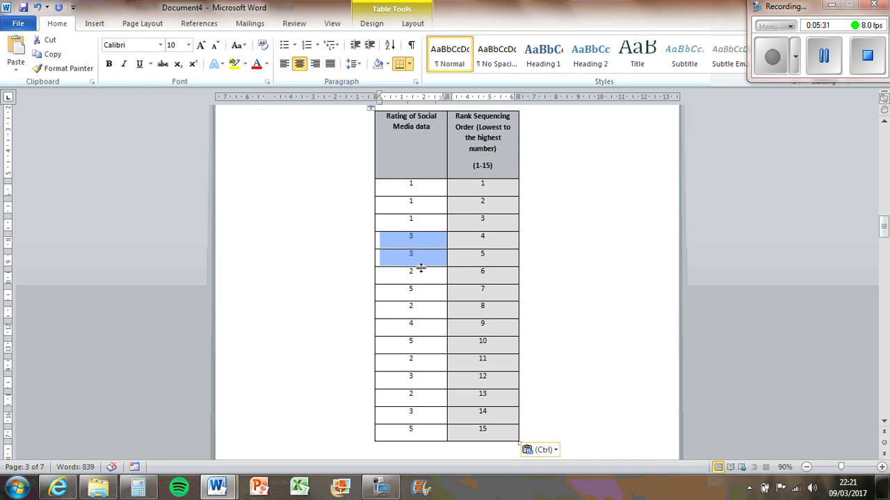
key("Delete")
double_click(410, 273)
left_click_drag(411, 278, 415, 242)
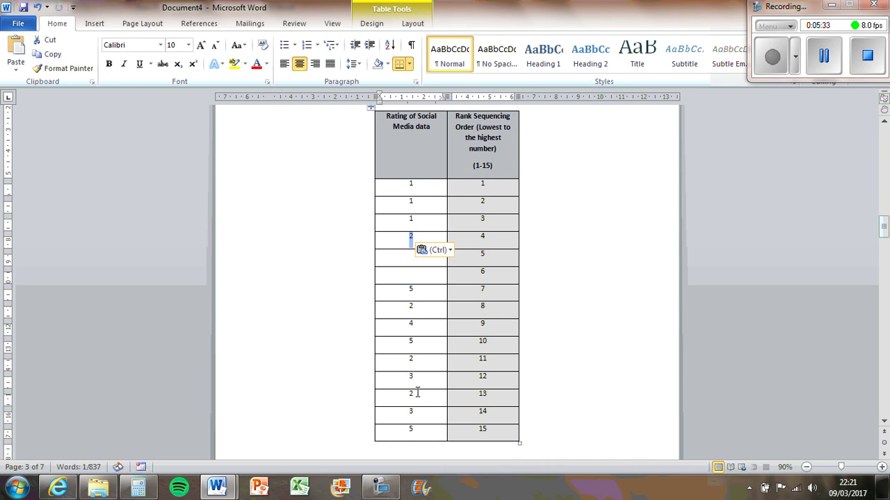
double_click(409, 395)
left_click_drag(409, 397, 415, 258)
double_click(411, 308)
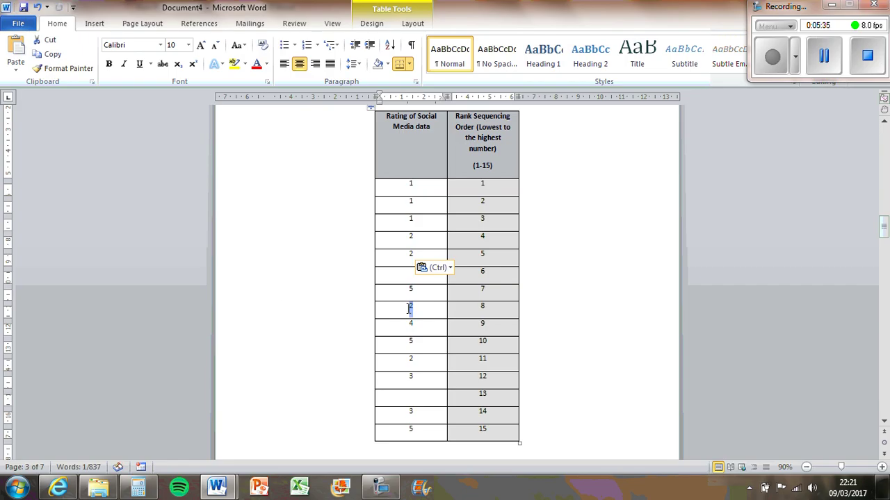
left_click_drag(410, 308, 415, 396)
Step: Move the rating of 5 from row 7 to row 13 and put the two cut ratings of 3 in rows 7 and 8
double_click(411, 289)
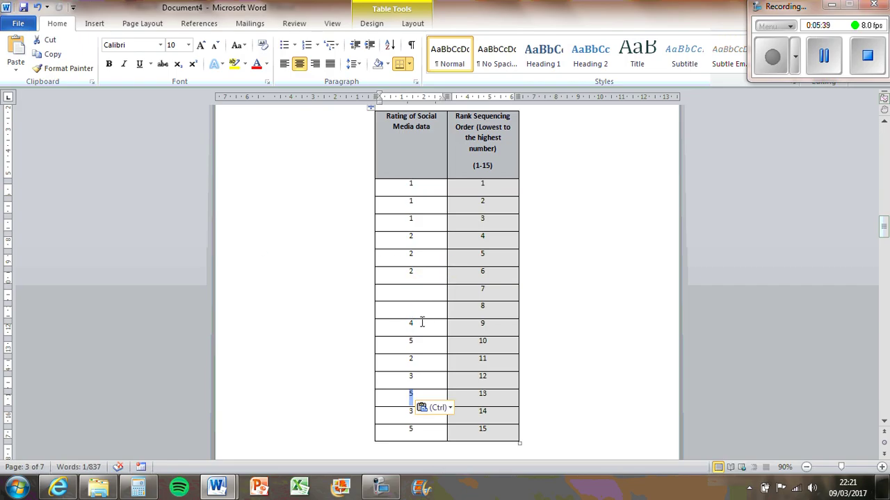
left_click(423, 294)
key("ctrl+v")
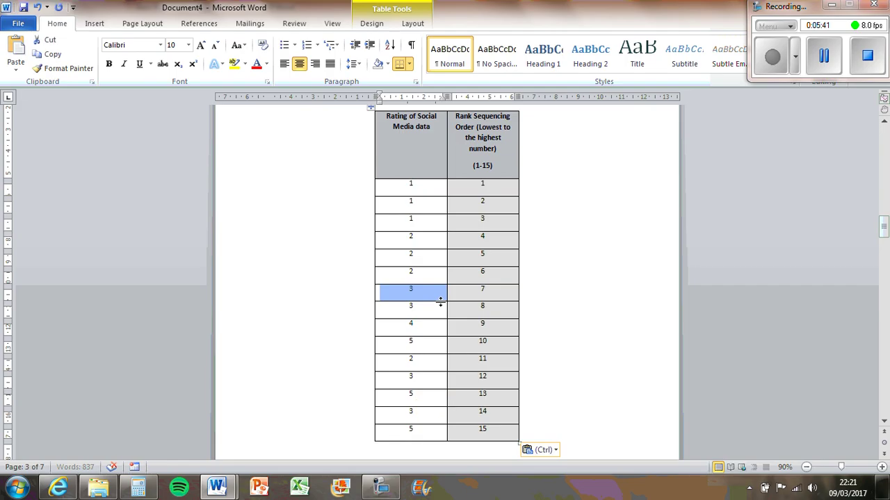
Step: Swap the rating of 4 in row 9 with the rating of 3 in row 12
double_click(410, 326)
key("ctrl+c")
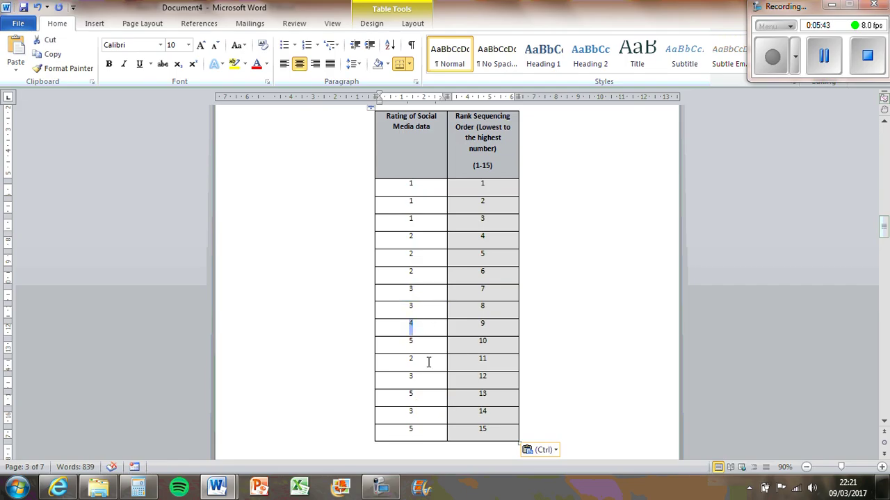
key("Delete")
double_click(411, 376)
left_click_drag(411, 376, 411, 324)
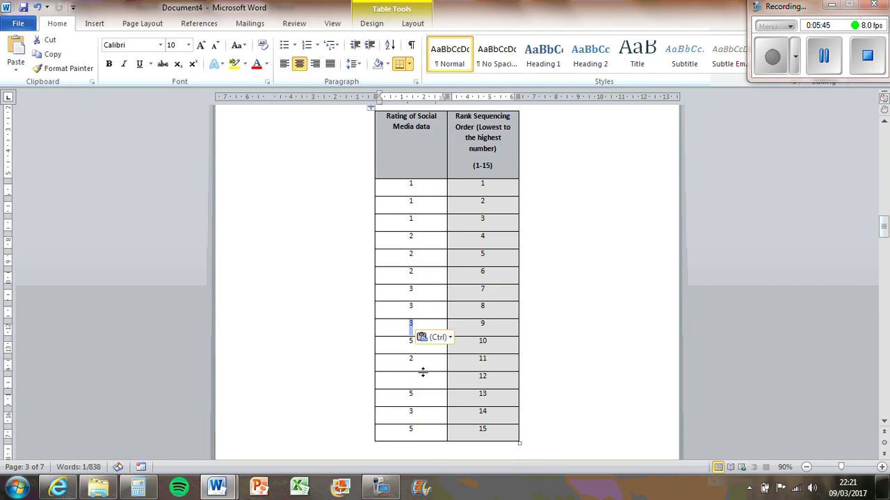
left_click(414, 385)
key("ctrl+v")
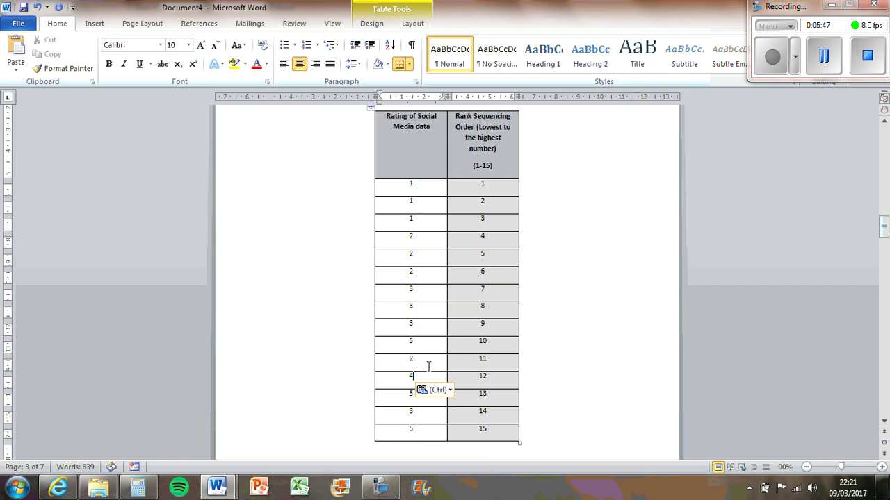
Step: Move the remaining rating of 2 from row 11 to row 7, shifting the 3s and the 5 below it down one row
mouse_move(417, 290)
left_mouse_down()
mouse_move(422, 347)
mouse_move(415, 297)
left_mouse_up()
key("ctrl+c")
key("Delete")
double_click(411, 359)
key("ctrl+v")
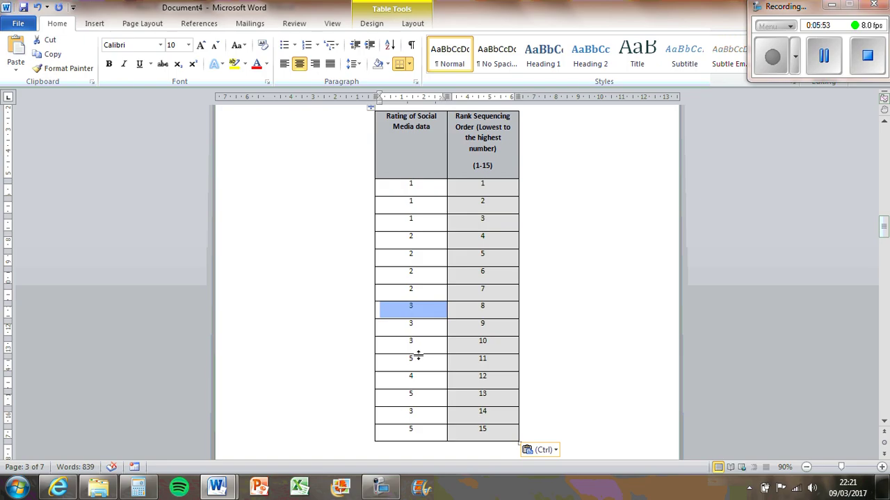
Step: Swap the rating of 5 in row 11 with the 3 in row 14 to complete the ascending order
double_click(411, 360)
key("Delete")
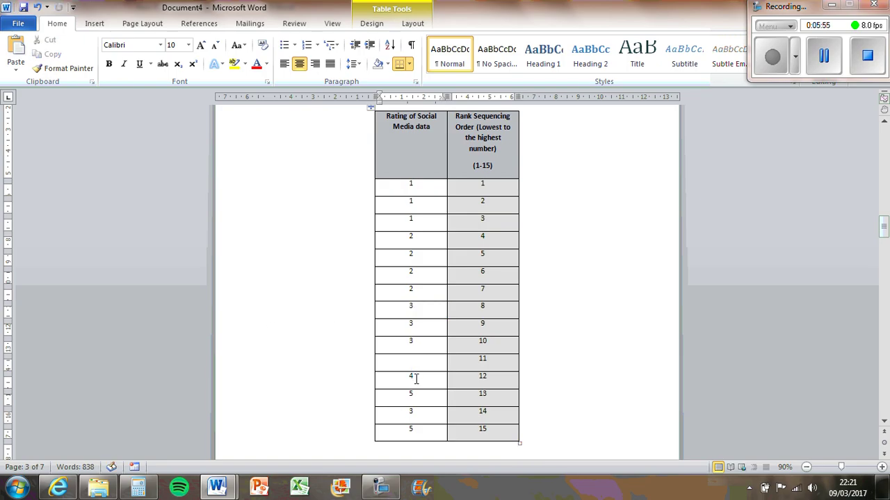
double_click(412, 413)
left_click_drag(412, 413, 414, 363)
left_click_drag(412, 429, 411, 415)
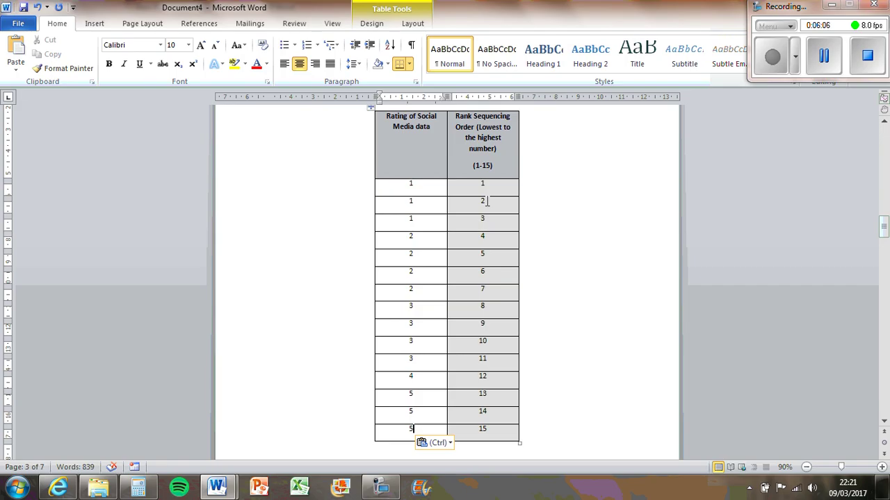
Step: Give all three tied ratings of 1 the shared rank 2
left_click_drag(429, 190, 429, 221)
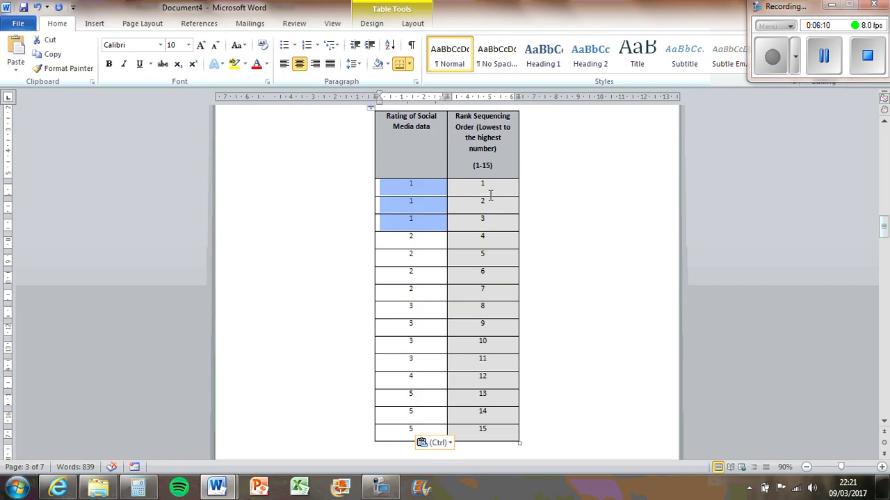
double_click(486, 185)
type("2")
double_click(485, 219)
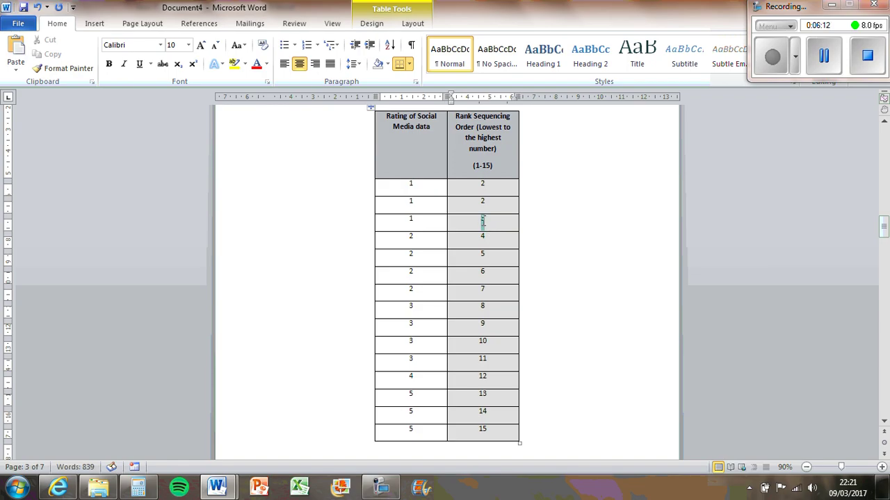
type("2")
Step: Give all four tied ratings of 2 the shared rank 5.5 and centre the values in their cells
left_click_drag(417, 241, 421, 294)
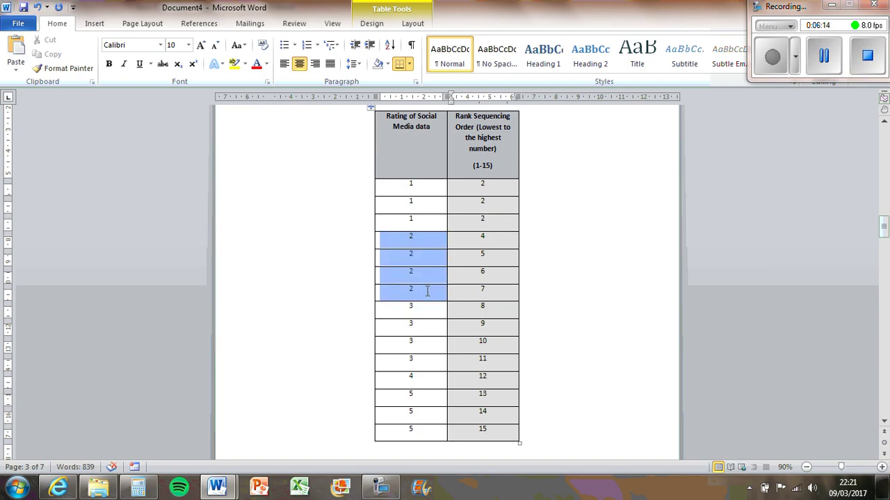
double_click(487, 237)
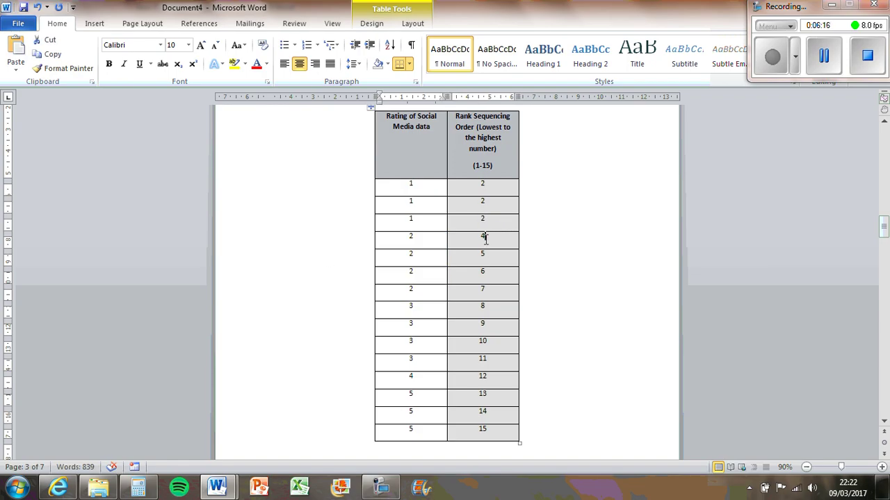
type("5.5")
left_click_drag(489, 237, 498, 293)
type("5.5")
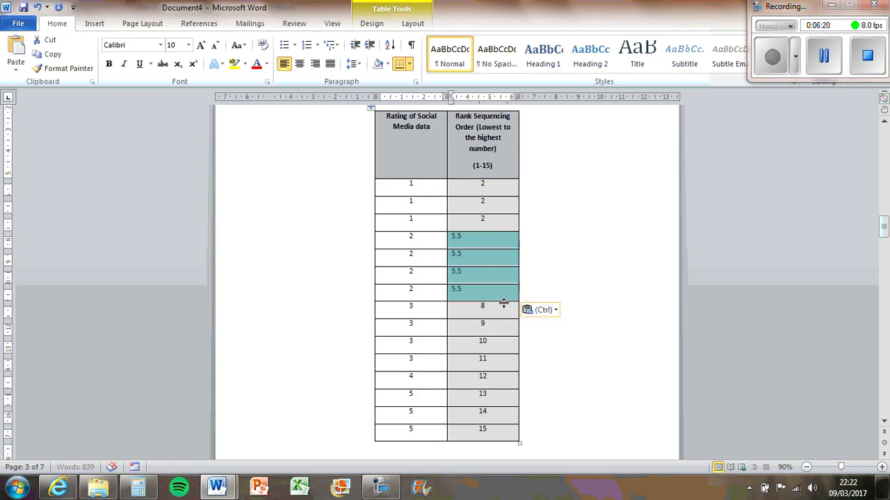
Step: Give all four tied ratings of 3 the shared rank 9.5 and centre the values in their cells
left_click(424, 314)
left_click_drag(424, 316, 417, 367)
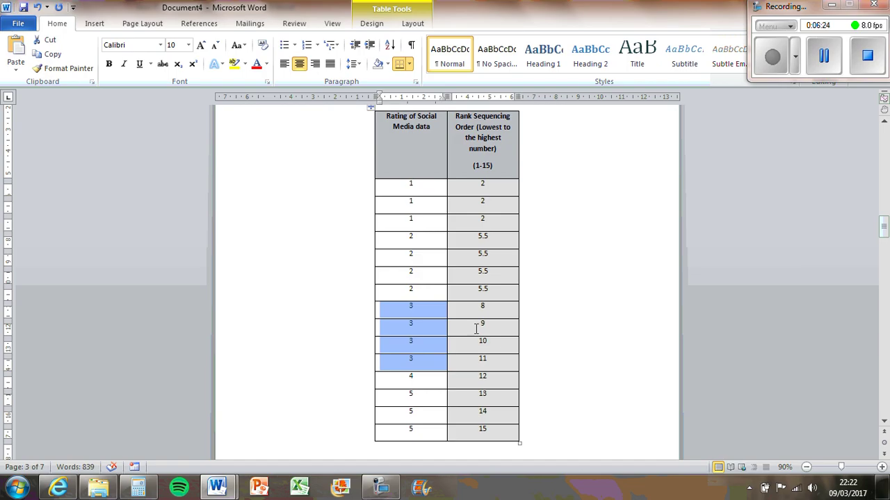
double_click(490, 310)
type("9.5")
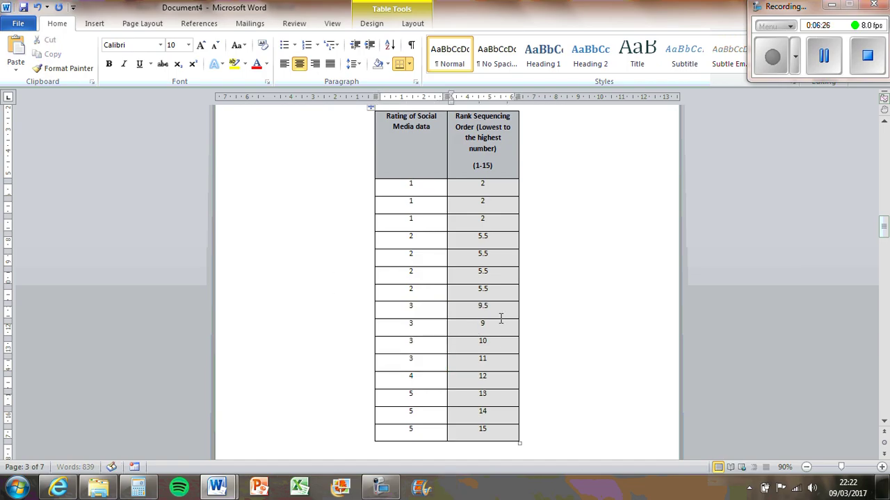
left_click_drag(490, 310, 499, 356)
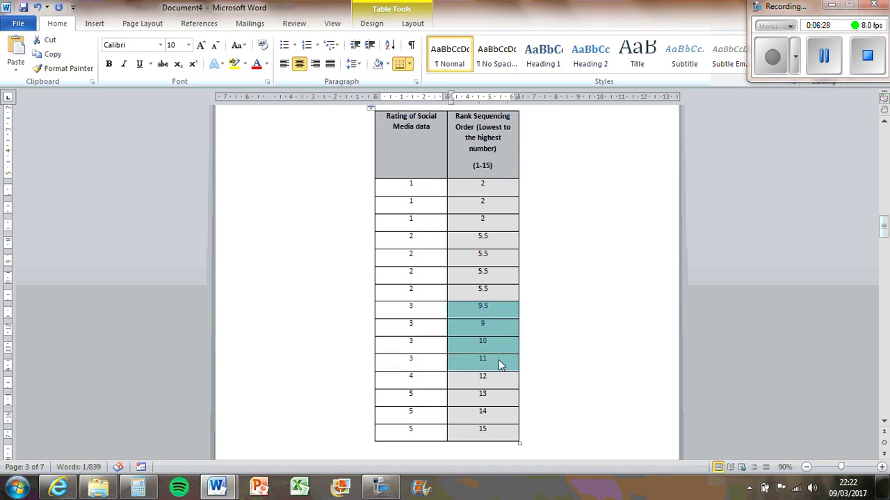
type("9.5 9.5 9.5 9.5")
key("ctrl+e")
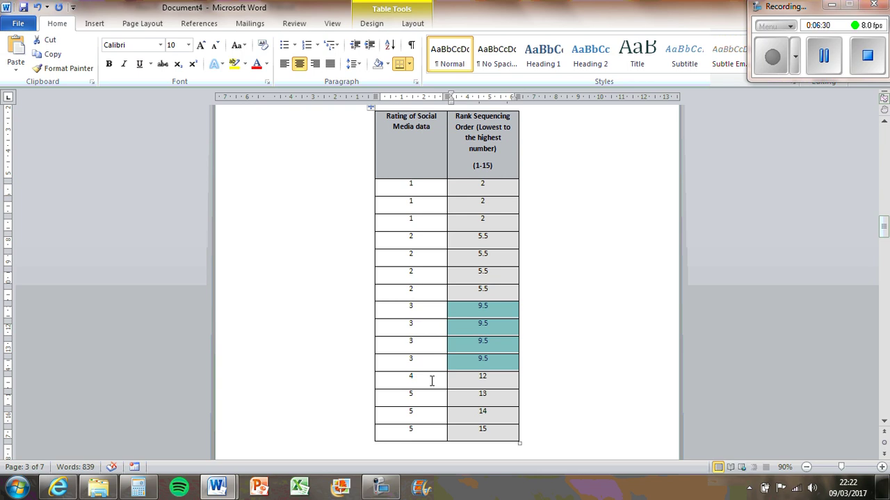
Step: Give all three tied ratings of 5 the shared rank 14
double_click(482, 412)
key("ctrl+c")
double_click(482, 394)
key("ctrl+v")
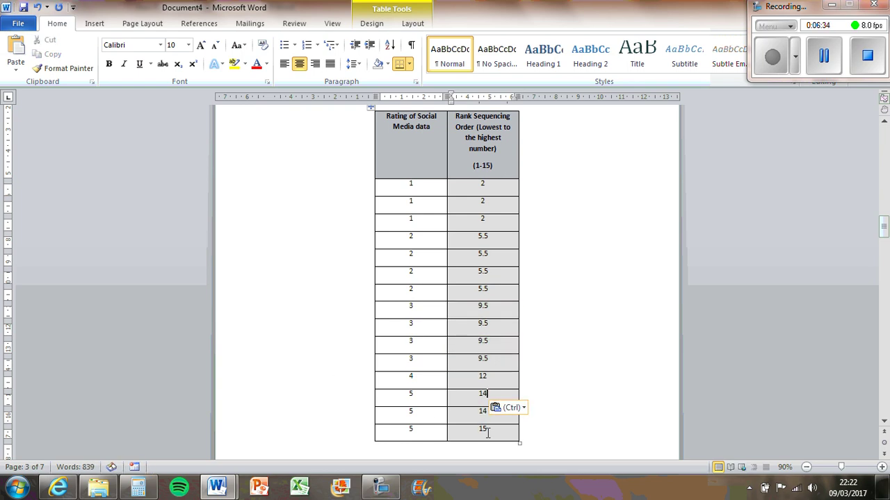
double_click(483, 429)
key("ctrl+v")
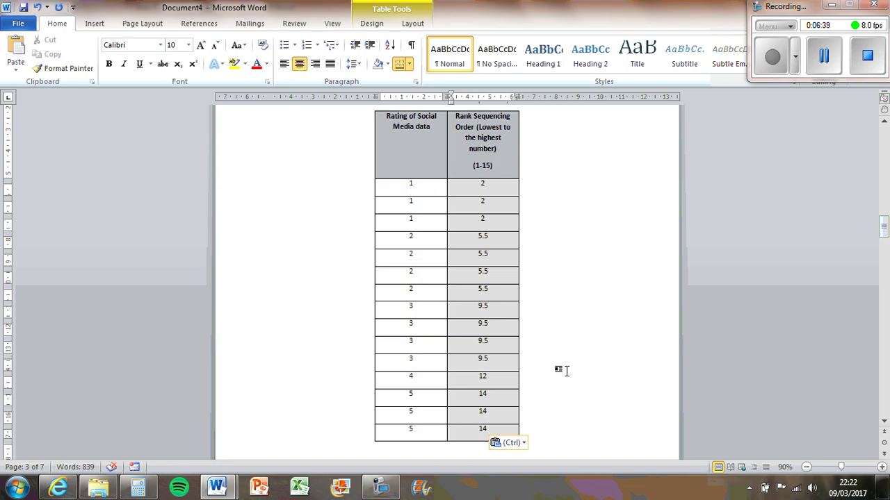
Step: In the Step three table, change the headings to "Months with a Social Media account" and "Rank of months data"
scroll(567, 371, "down", 10)
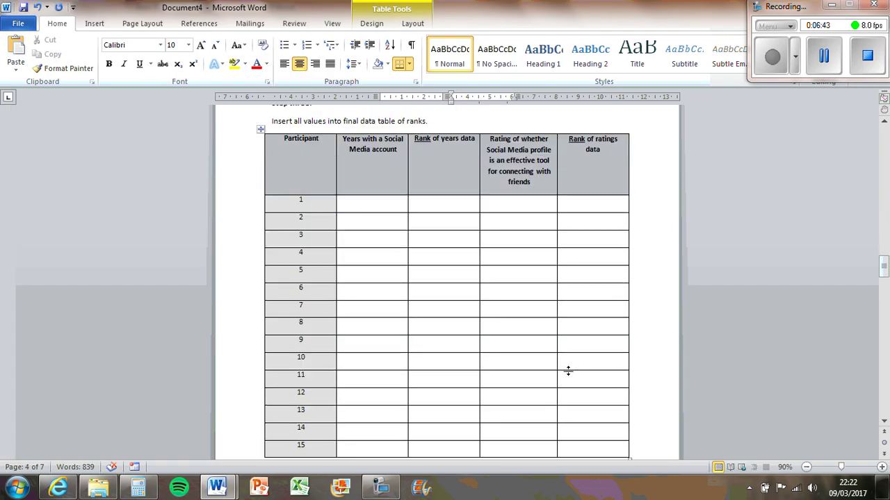
scroll(568, 370, "up", 1)
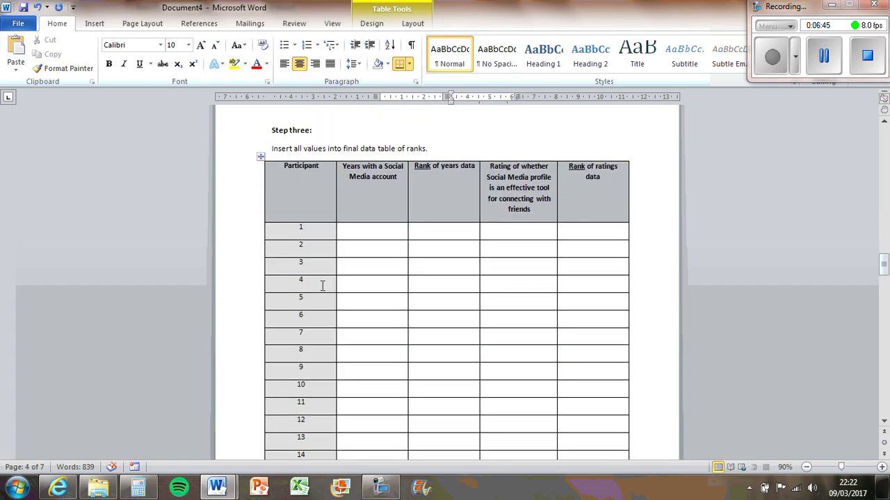
left_click_drag(349, 169, 369, 389)
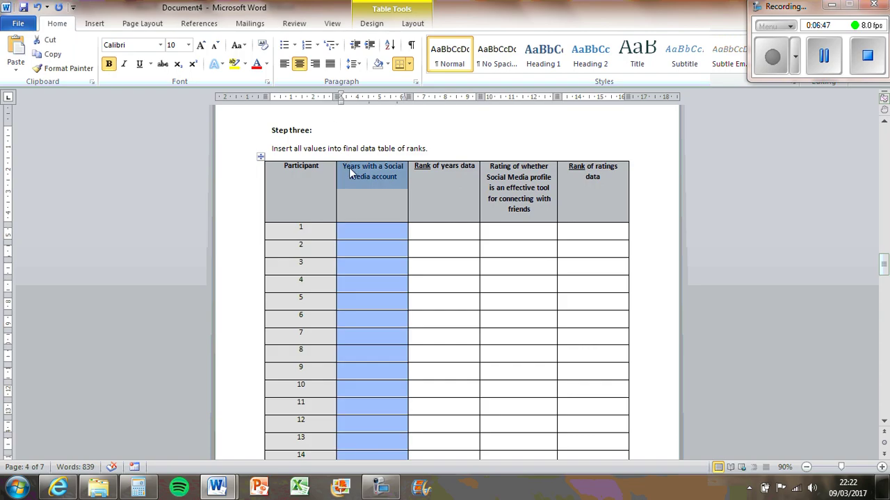
double_click(351, 167)
type("Months")
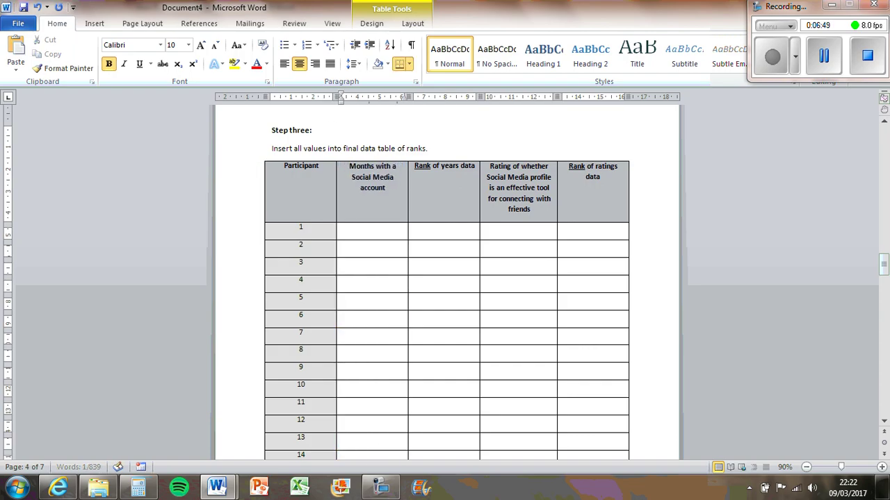
double_click(448, 168)
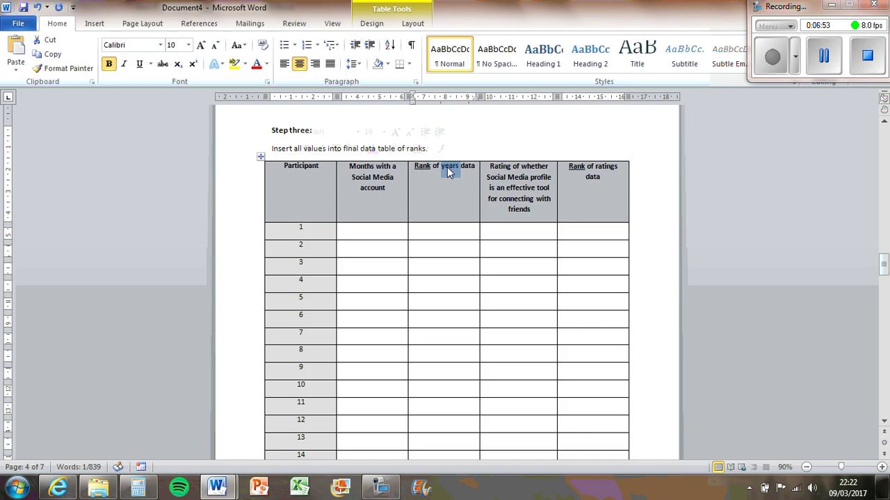
type("months")
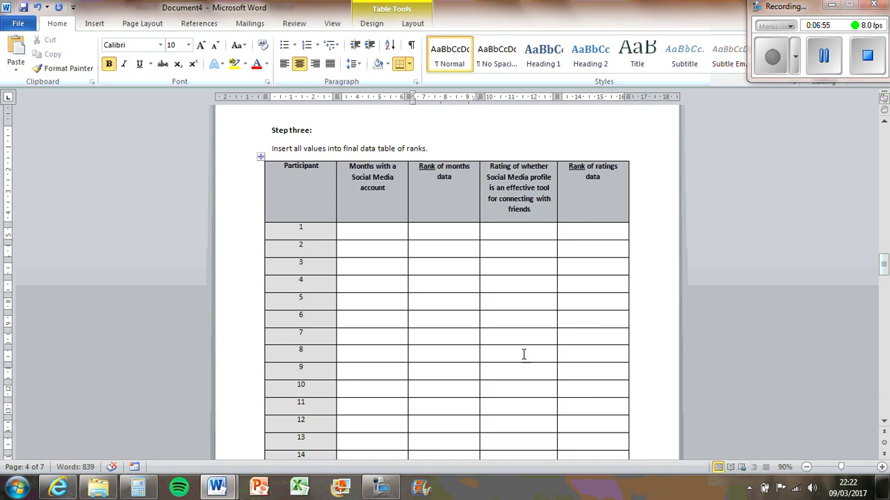
Step: Copy the months and rating values of all 15 participants from the raw data table into their matching columns in the Step three table
scroll(414, 280, "up", 20)
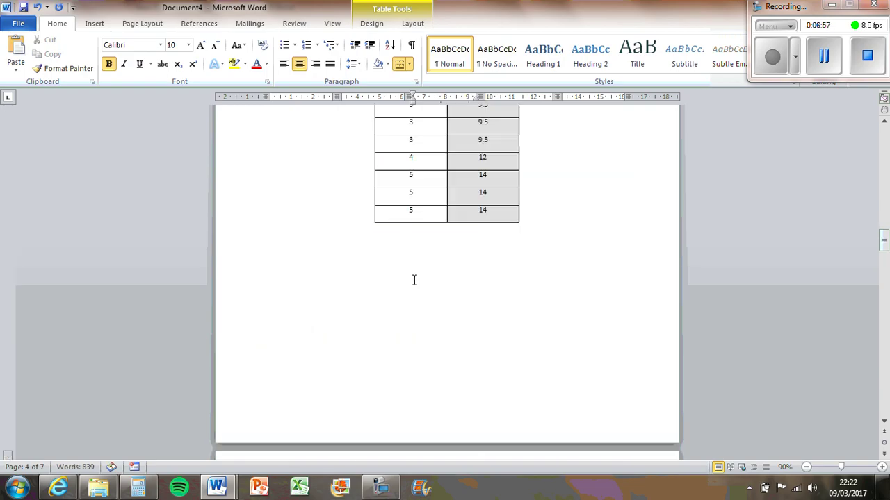
scroll(416, 281, "up", 12)
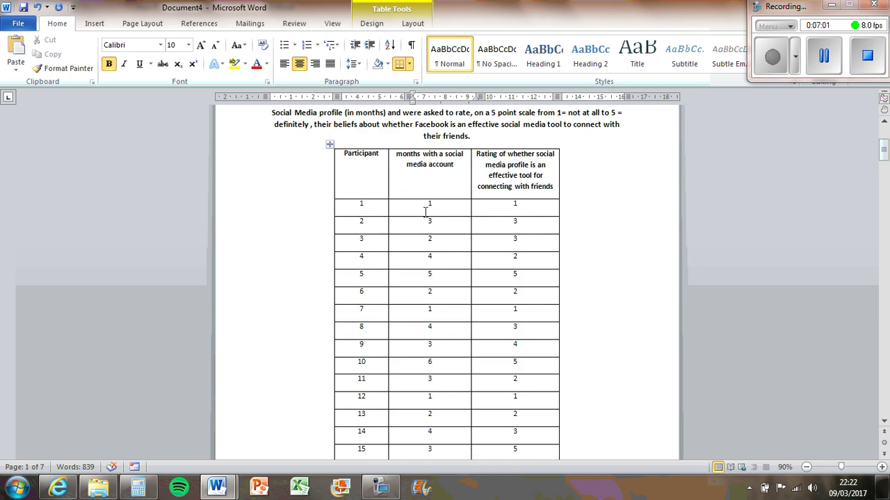
left_click_drag(425, 205, 437, 414)
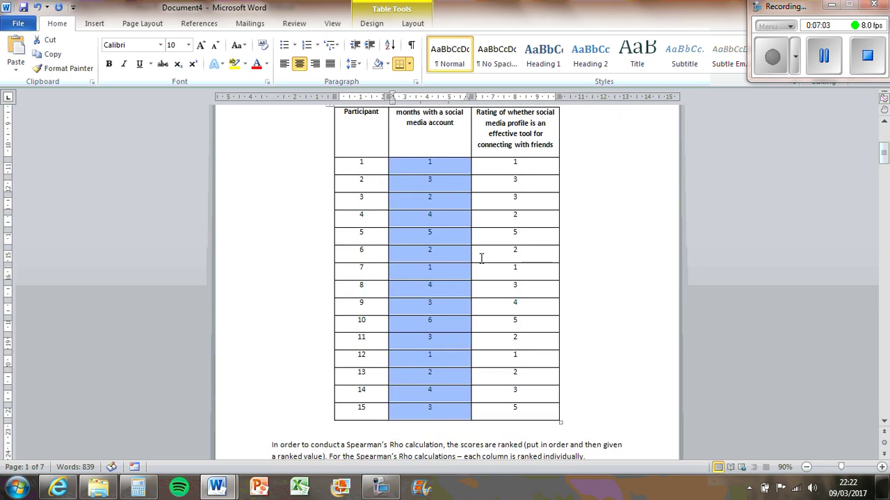
left_click_drag(431, 161, 521, 412)
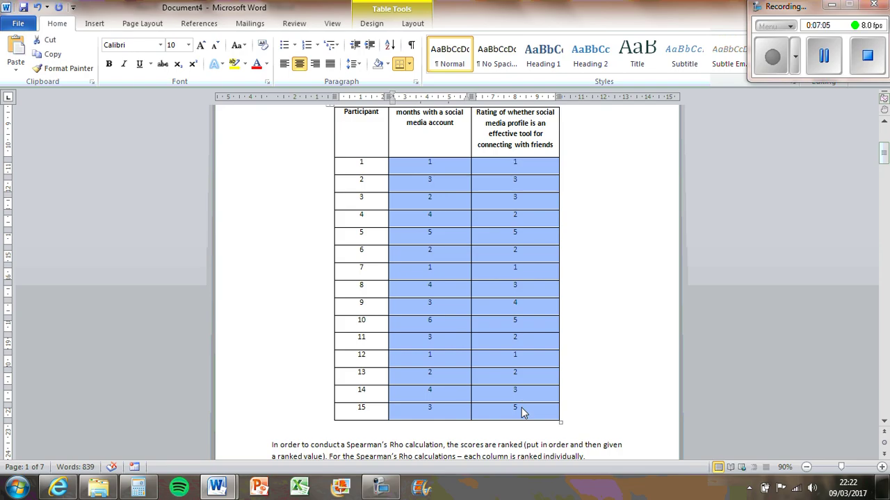
scroll(522, 410, "down", 20)
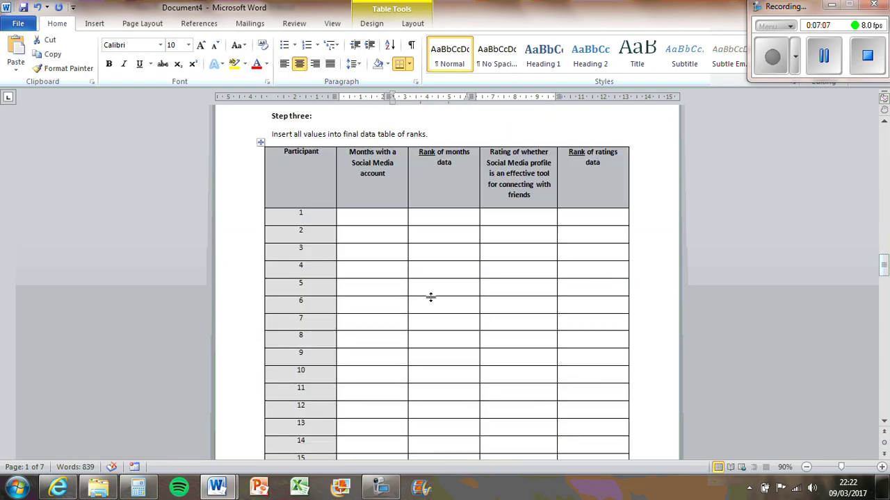
left_click(389, 217)
key("ctrl+v")
left_click_drag(442, 217, 449, 387)
key("Delete")
scroll(502, 369, "up", 1)
left_click(511, 205)
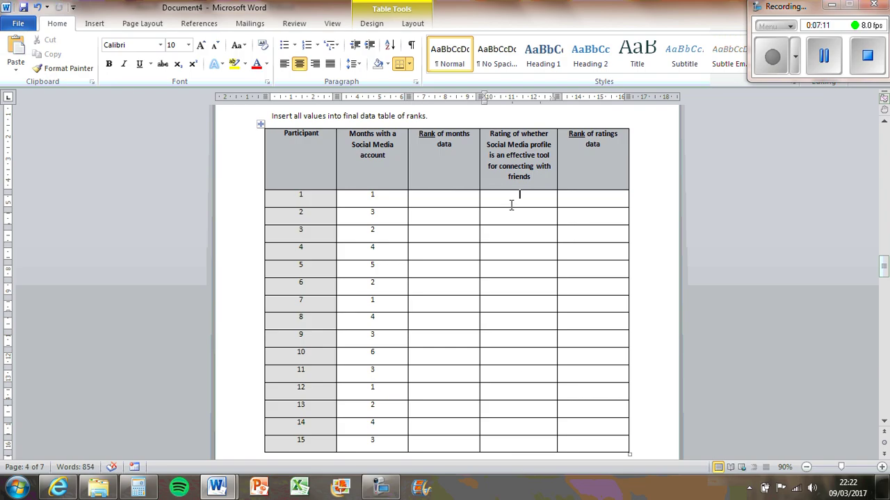
key("ctrl+v")
Step: In the Step three table, enter months rank 2 for participants 1, 7 and 12, who have 1 month
left_click(435, 212)
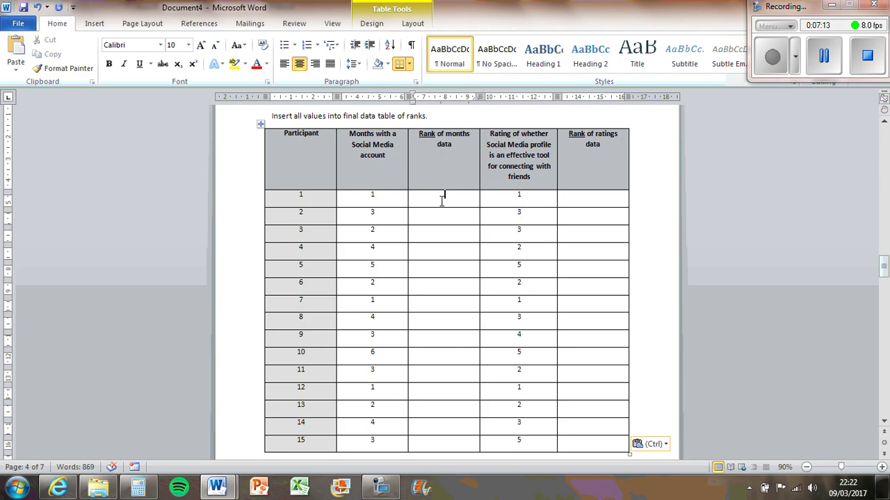
left_click(373, 196)
scroll(465, 256, "up", 15)
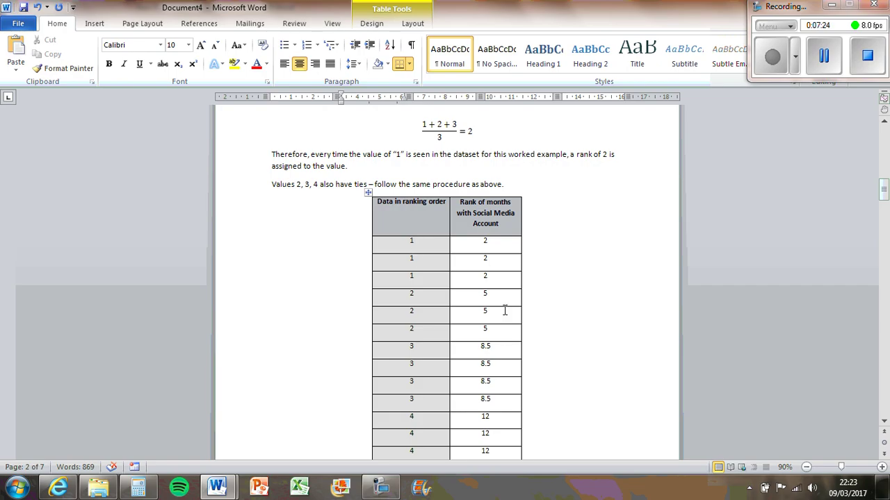
scroll(485, 365, "down", 15)
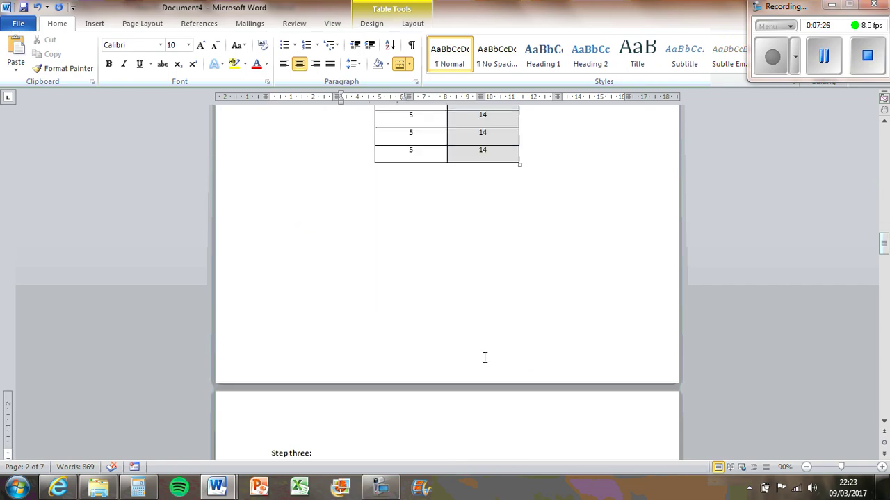
left_click(423, 171)
type("2")
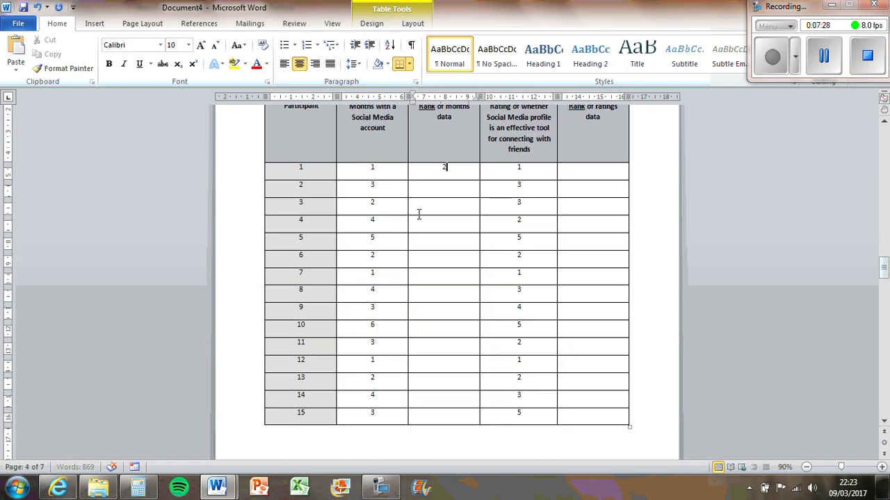
left_click(441, 274)
type("2")
left_click(441, 367)
type("2")
Step: Look up the rank for 2 months and enter 5 as the months rank of participants 3, 6 and 13
scroll(438, 399, "up", 20)
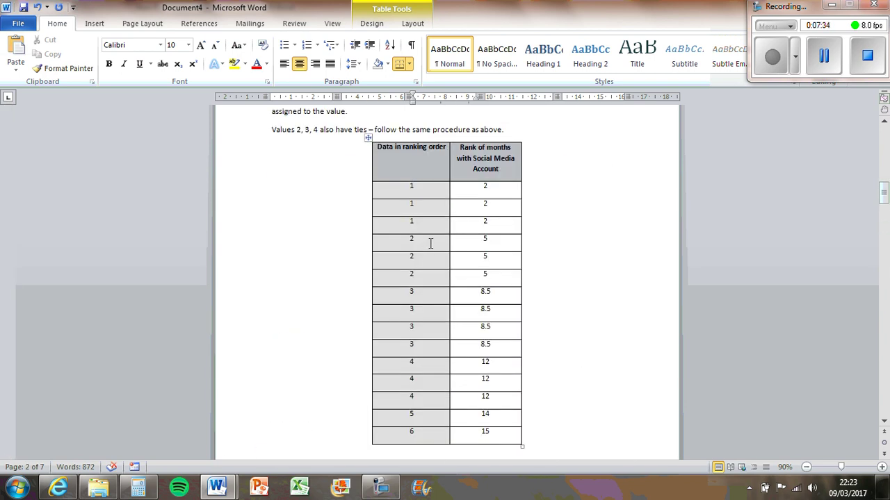
scroll(382, 378, "down", 20)
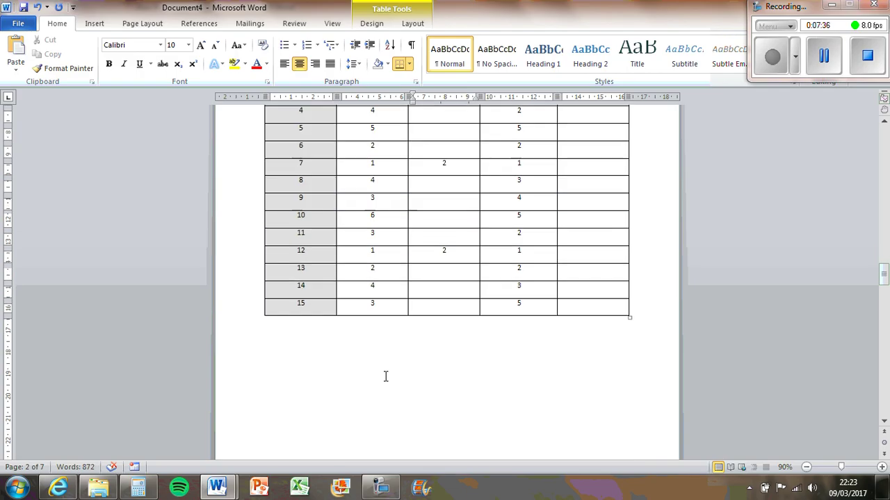
left_click(445, 176)
type("5")
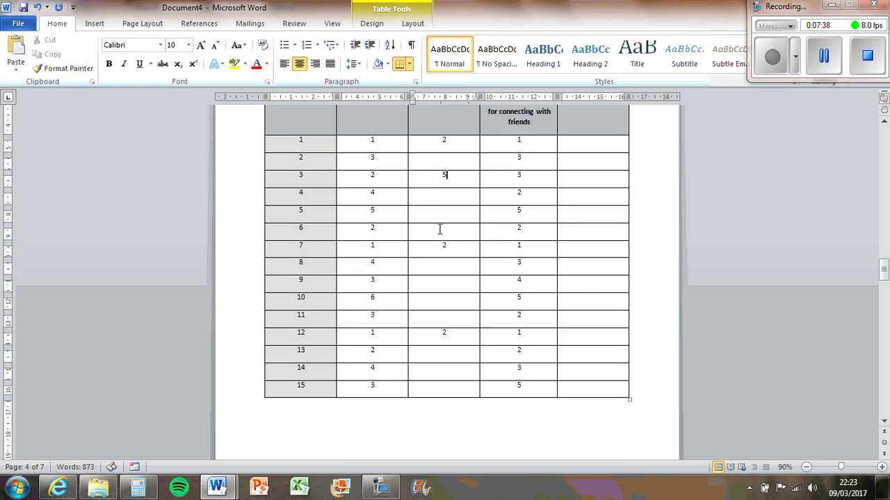
left_click(439, 229)
type("5")
left_click(446, 353)
type("5")
Step: Look up the rank for 3 months and enter 8.5 as the months rank of participants 2, 9, 11 and 15
scroll(449, 364, "up", 20)
scroll(448, 364, "up", 4)
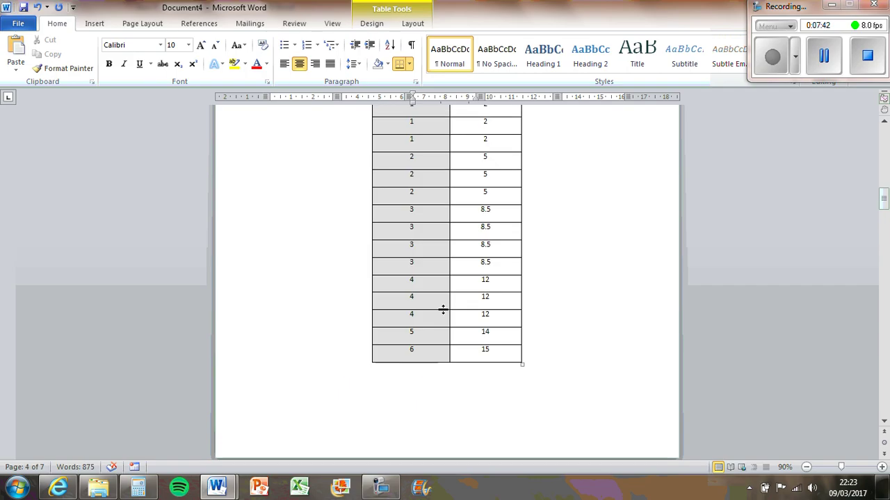
scroll(434, 319, "up", 3)
scroll(433, 312, "down", 15)
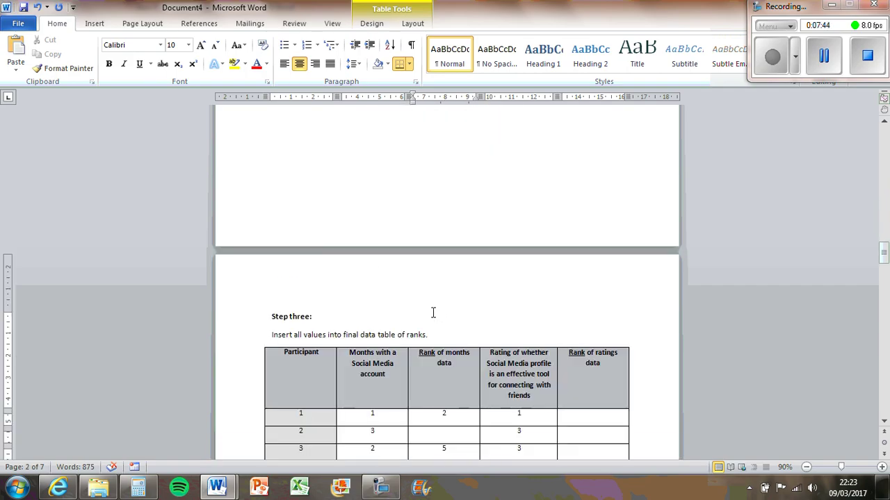
left_click(441, 188)
type("8.5")
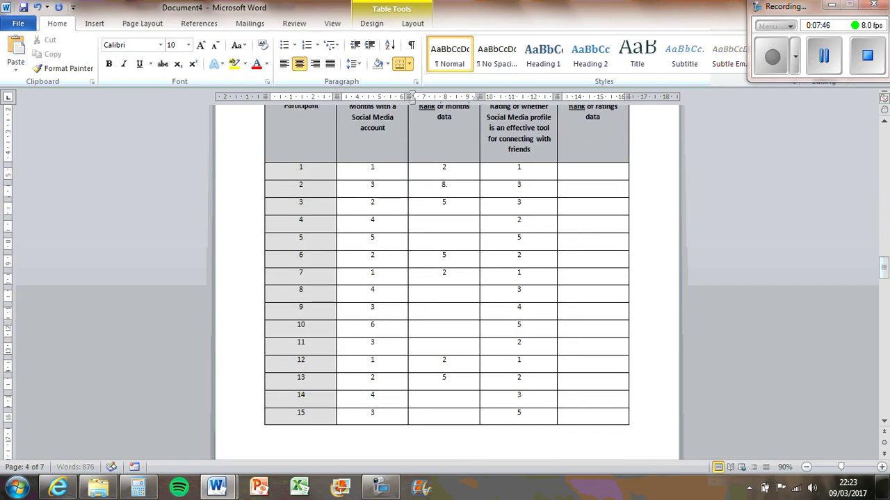
double_click(437, 187)
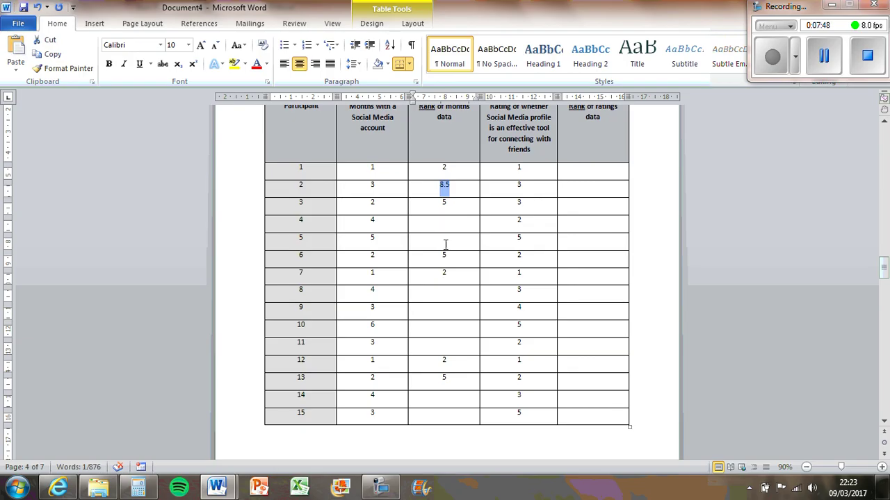
key("ctrl+c")
left_click(446, 307)
key("ctrl+v")
left_click(445, 342)
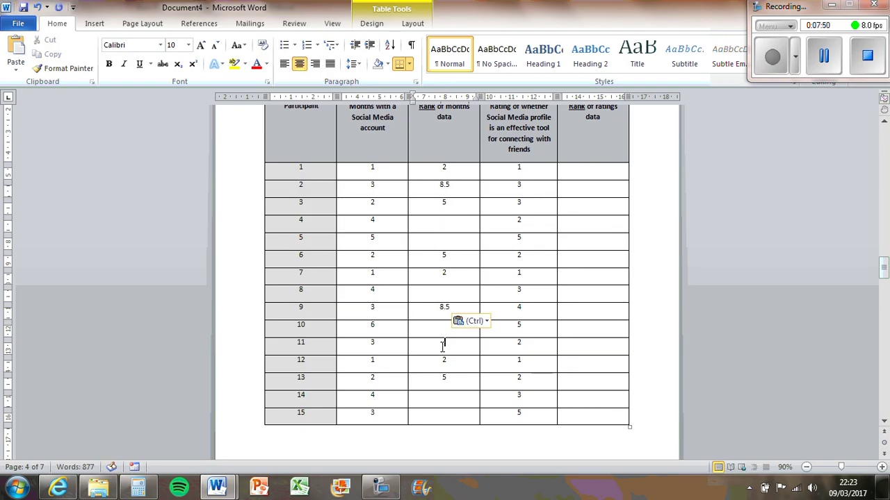
key("ctrl+v")
left_click(453, 420)
key("ctrl+v")
Step: Copy the rank 12 for 4 months from the months ranking table into the months rank of participants 4, 8 and 14
scroll(452, 410, "down", 20)
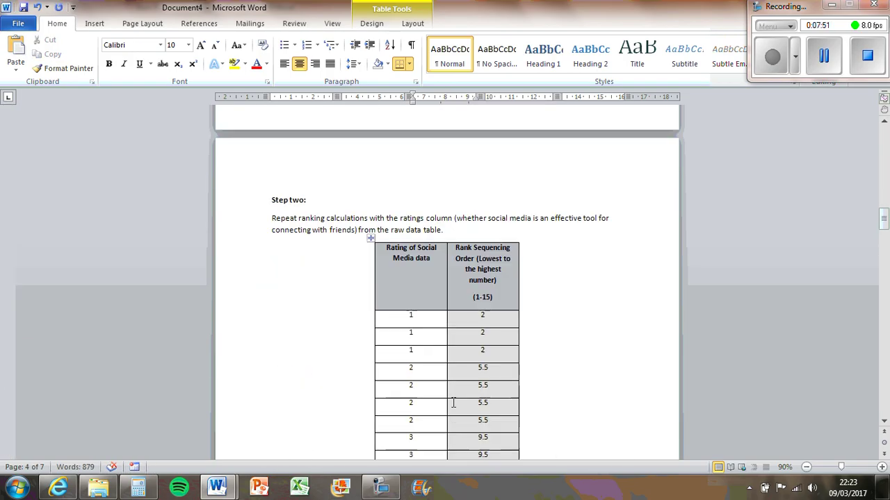
scroll(451, 407, "up", 3)
double_click(485, 362)
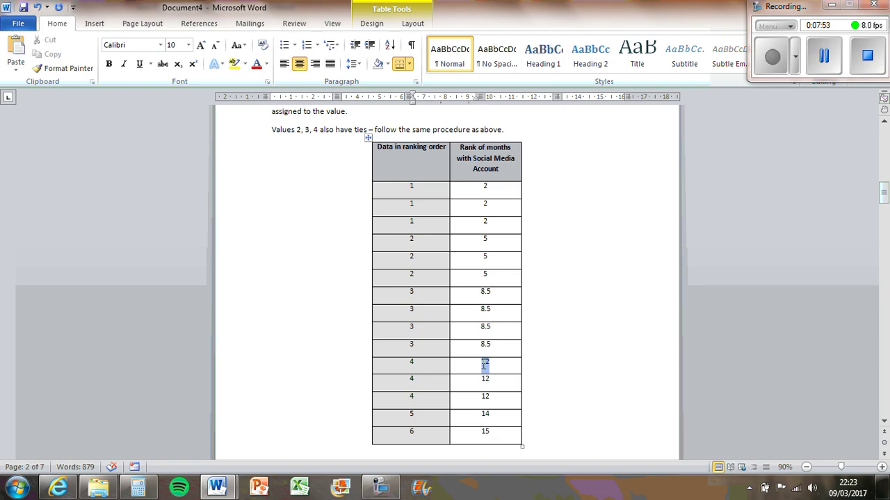
scroll(484, 368, "down", 20)
scroll(479, 347, "down", 13)
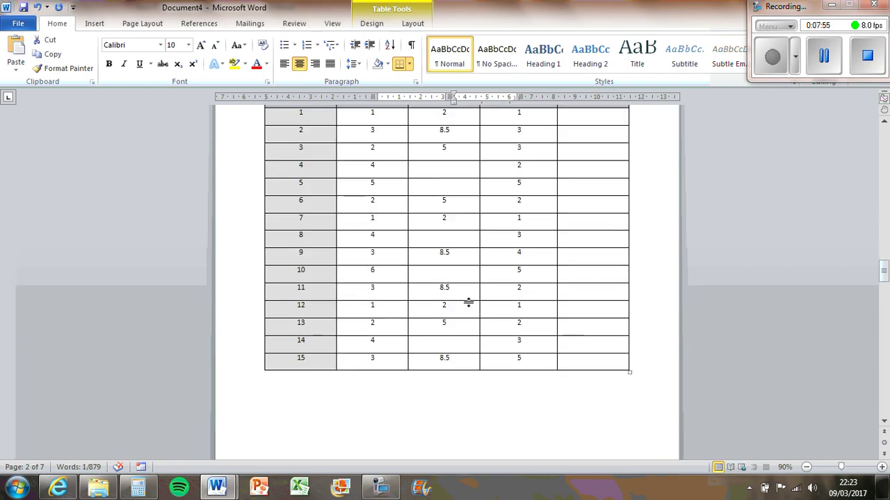
left_click(442, 174)
key("ctrl+v")
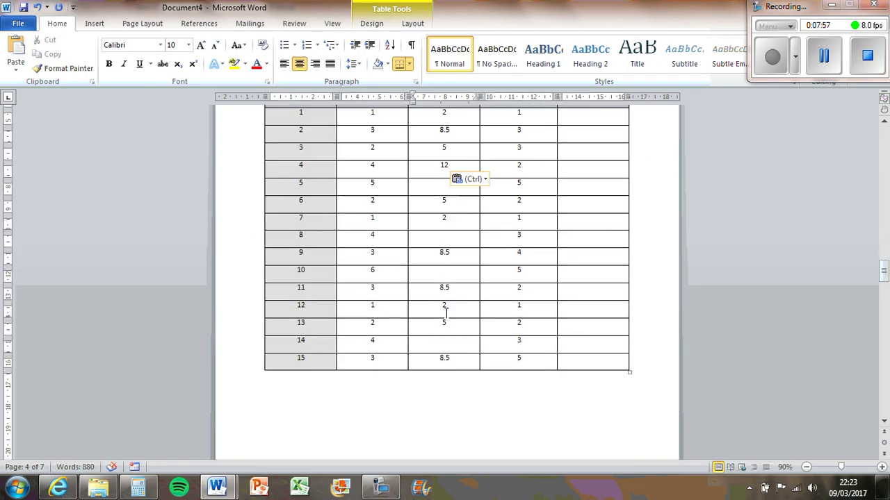
left_click(446, 238)
key("ctrl+v")
left_click(459, 340)
key("ctrl+v")
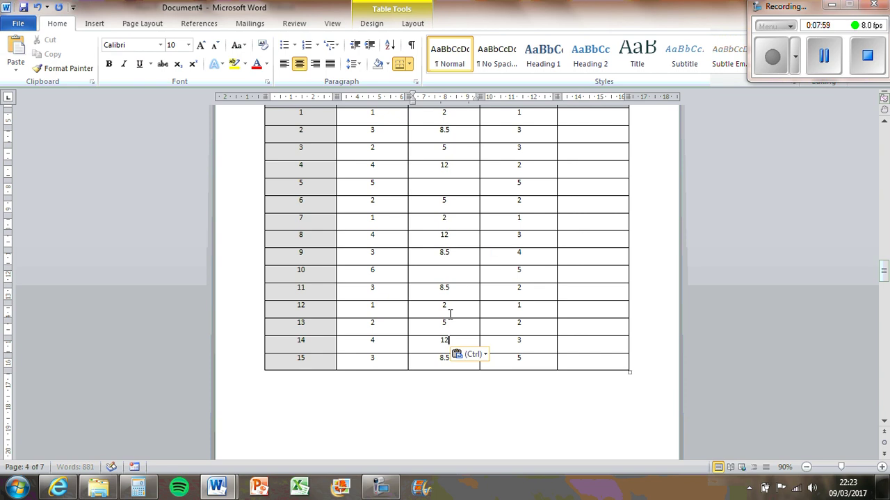
Step: Look up the ranks for 5 and 6 months and enter months rank 14 for participant 5 and 15 for participant 10
scroll(433, 271, "up", 20)
scroll(432, 277, "up", 20)
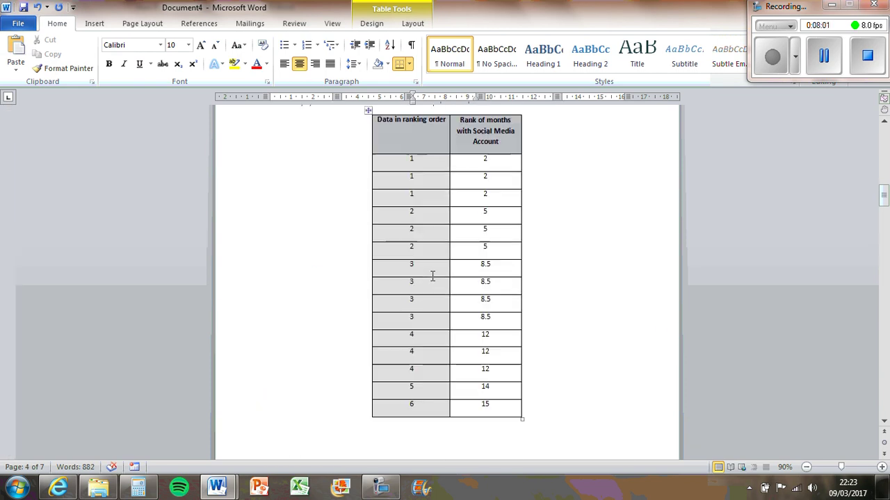
scroll(447, 329, "down", 2)
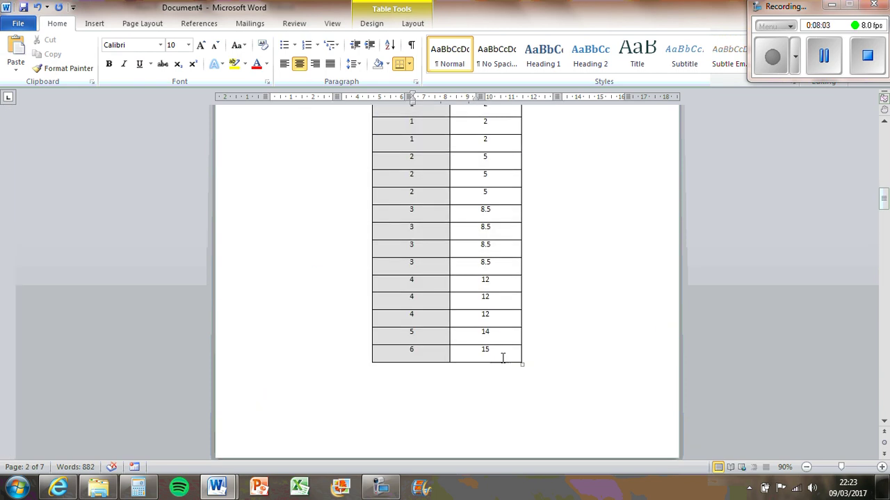
scroll(502, 358, "down", 20)
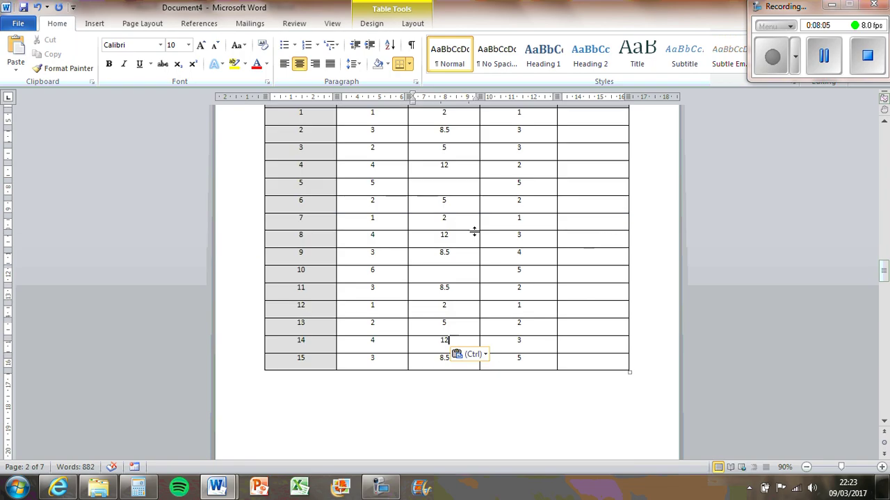
left_click(455, 184)
type("14")
left_click(459, 271)
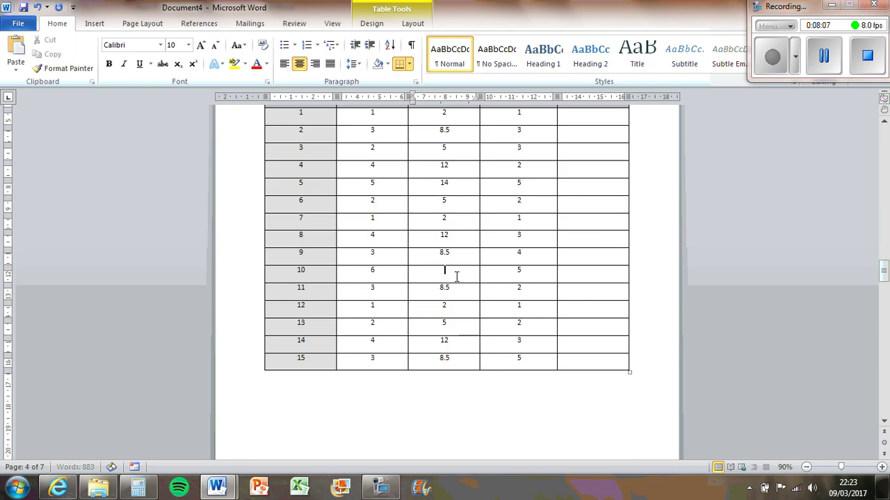
type("15")
Step: Look up the rank for a rating of 1 and enter 2 as the ratings rank of participants 1, 7 and 12
scroll(495, 312, "up", 3)
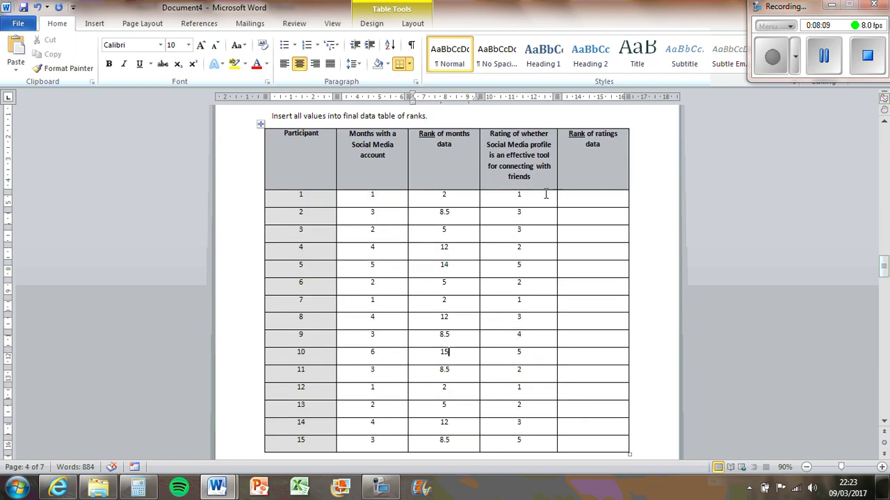
left_click_drag(566, 195, 558, 445)
left_click(524, 200)
scroll(562, 284, "up", 3)
scroll(562, 284, "up", 6)
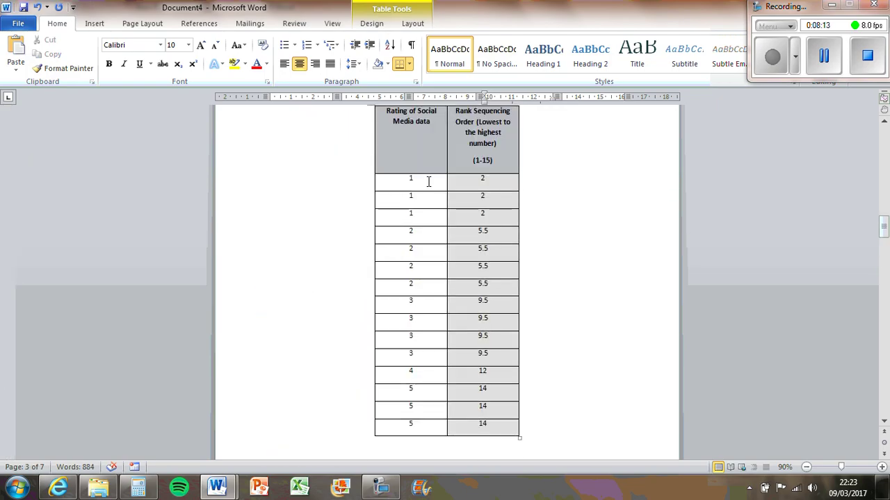
scroll(548, 267, "down", 6)
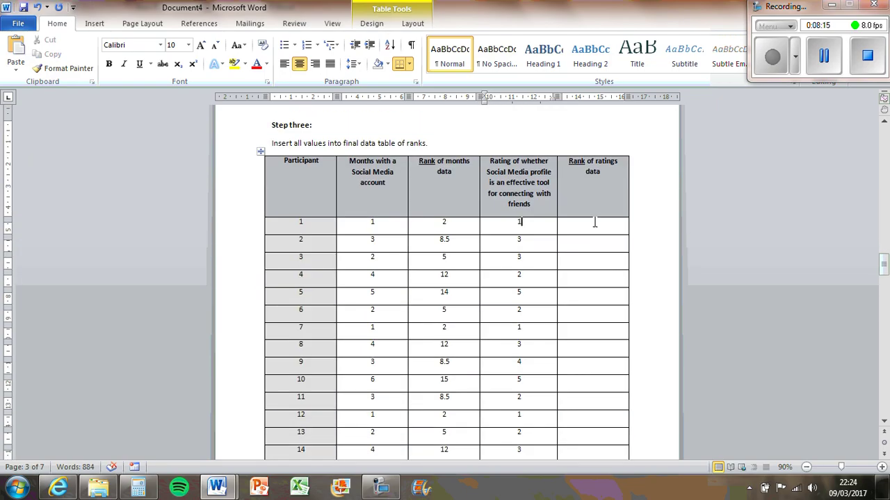
left_click(596, 222)
type("2")
left_click(592, 331)
type("2")
scroll(592, 332, "down", 4)
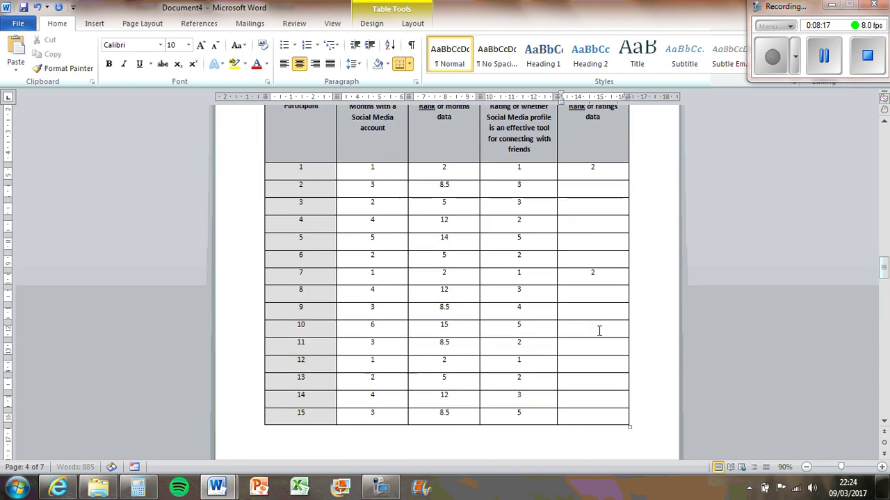
left_click(597, 310)
type("2")
Step: Look up the rank for a rating of 2 and enter 5.5 as the ratings rank of participants 4, 6, 11 and 13
scroll(598, 334, "up", 10)
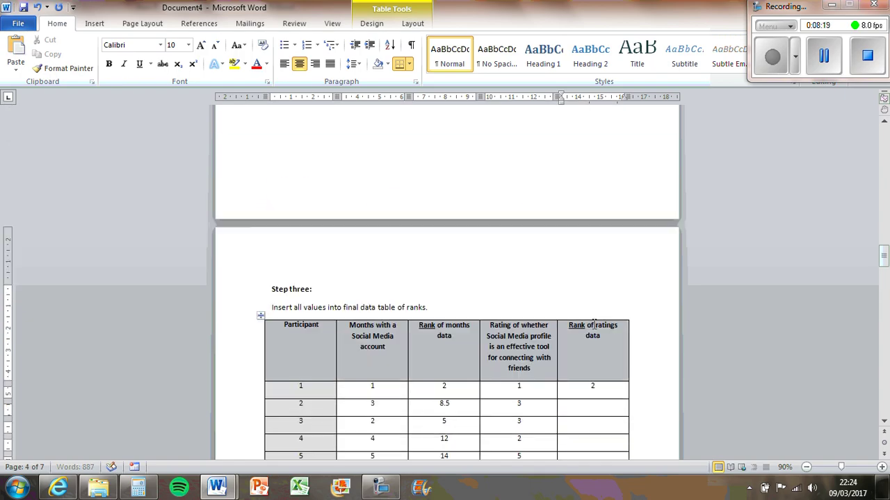
scroll(545, 277, "down", 1)
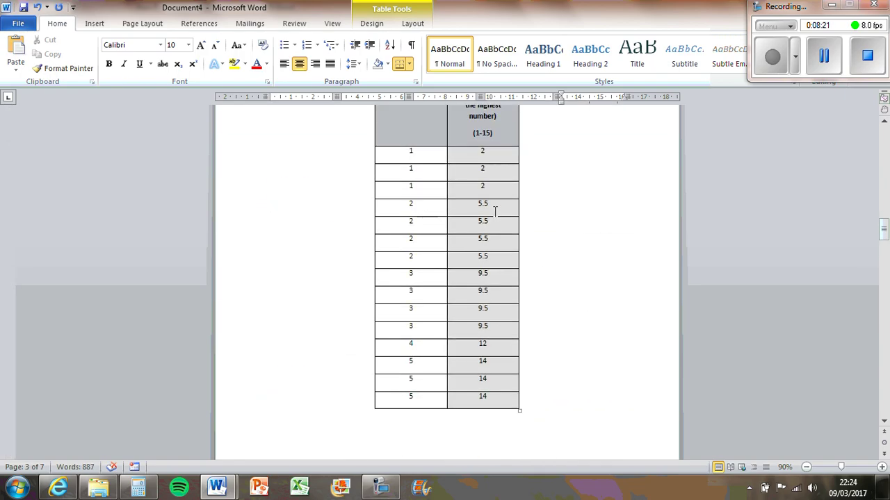
scroll(620, 375, "down", 15)
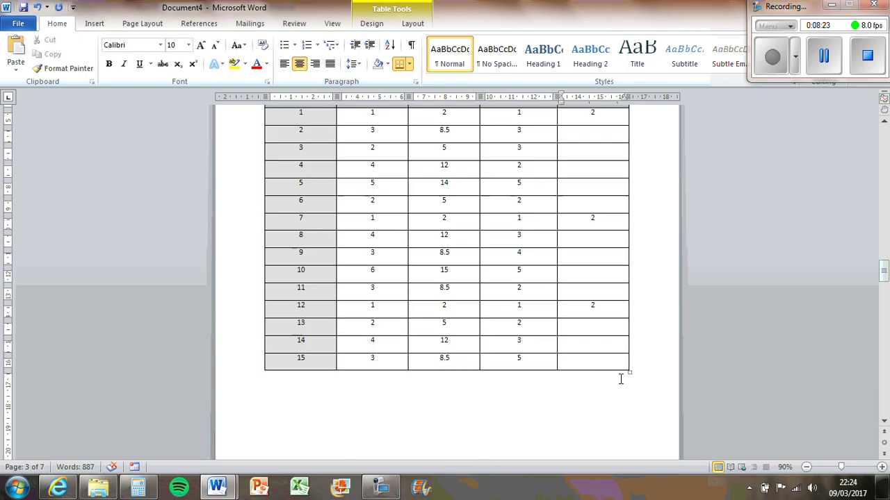
left_click(590, 167)
type("5.5")
left_click_drag(603, 167, 587, 167)
key("ctrl+c")
left_click(595, 201)
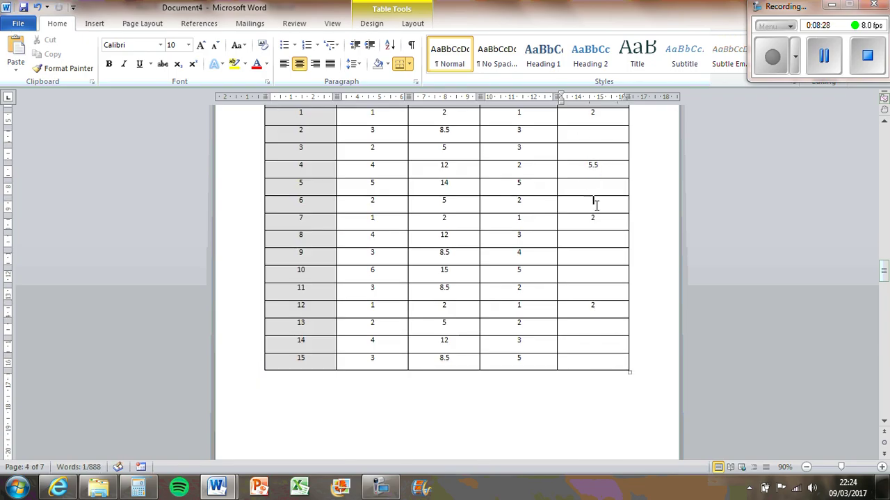
key("ctrl+v")
left_click(592, 289)
key("ctrl+v")
left_click(592, 328)
key("ctrl+v")
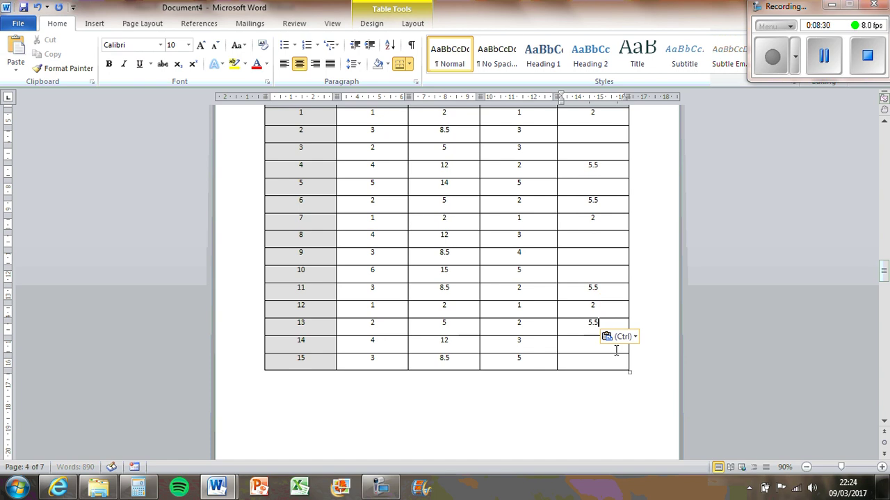
Step: Look up the rank for a rating of 3 and enter 9.5 as the ratings rank of participants 2, 3, 8 and 14
scroll(614, 352, "down", 12)
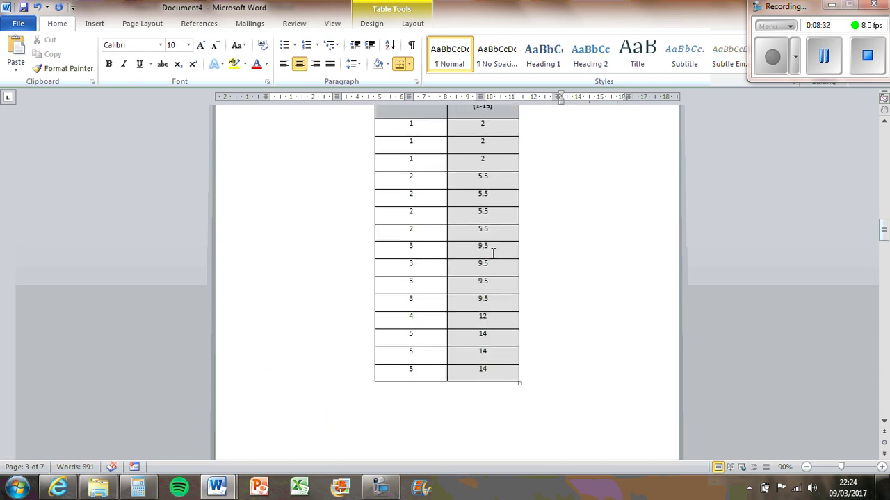
scroll(612, 333, "down", 3)
scroll(610, 334, "up", 15)
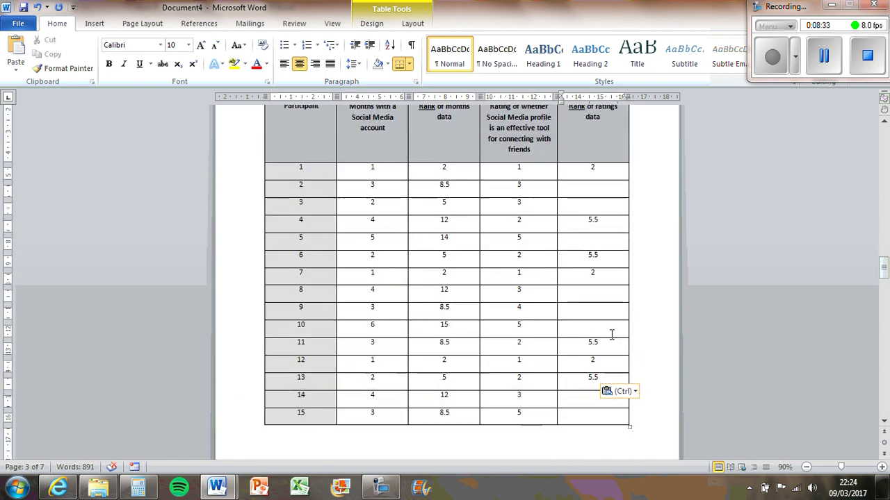
left_click(594, 185)
type("9.5")
left_click_drag(602, 185, 586, 186)
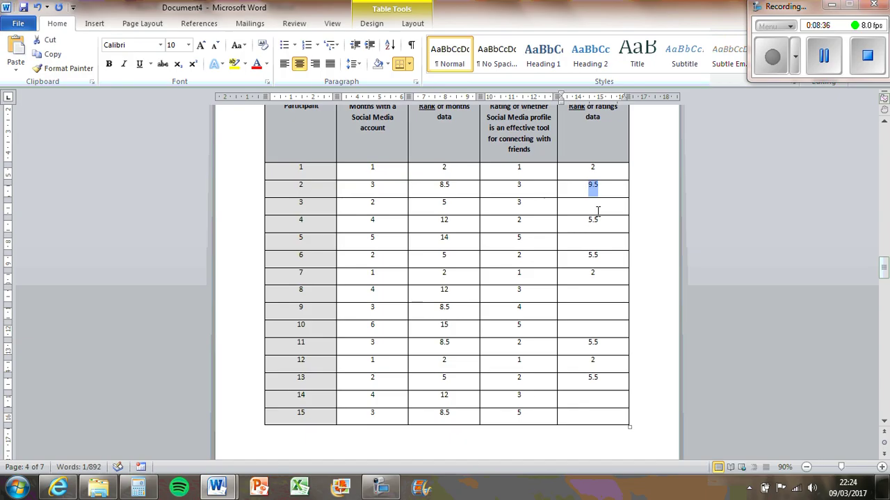
key("ctrl+c")
left_click(597, 211)
key("ctrl+v")
left_click(593, 290)
key("ctrl+v")
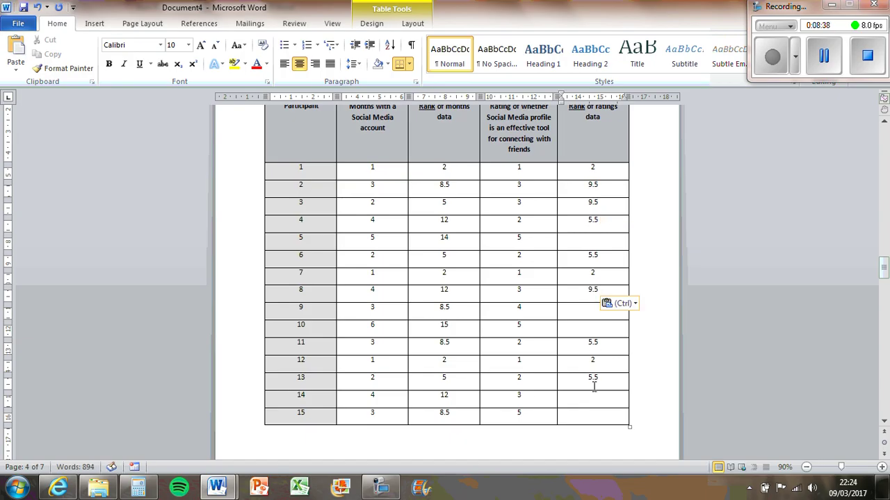
key("ctrl+v")
Step: Look up the ranks for ratings 4 and 5 and enter ratings rank 12 for participant 9 and 14 for participants 5, 10 and 15
scroll(570, 253, "down", 10)
scroll(570, 250, "up", 3)
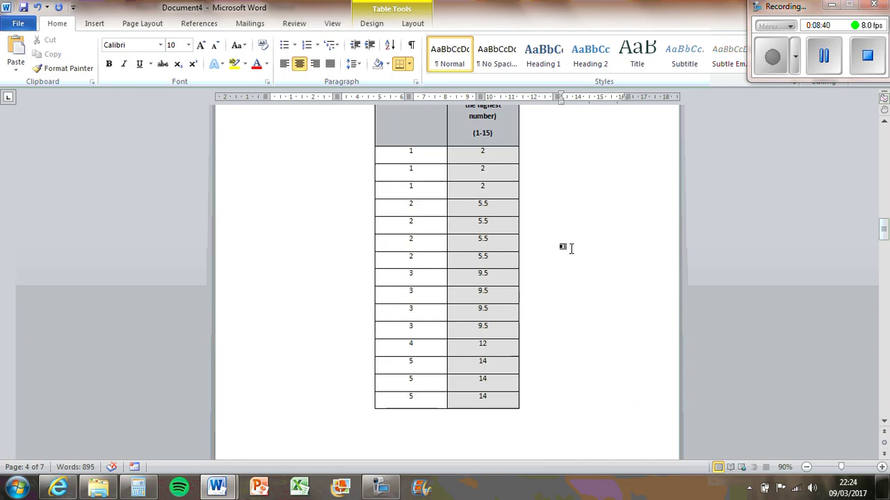
scroll(568, 349, "down", 5)
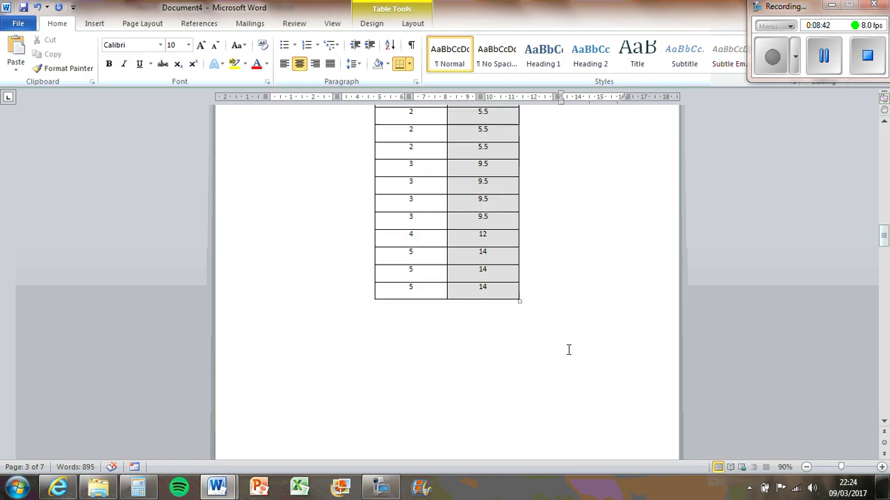
scroll(574, 267, "up", 10)
scroll(576, 264, "down", 4)
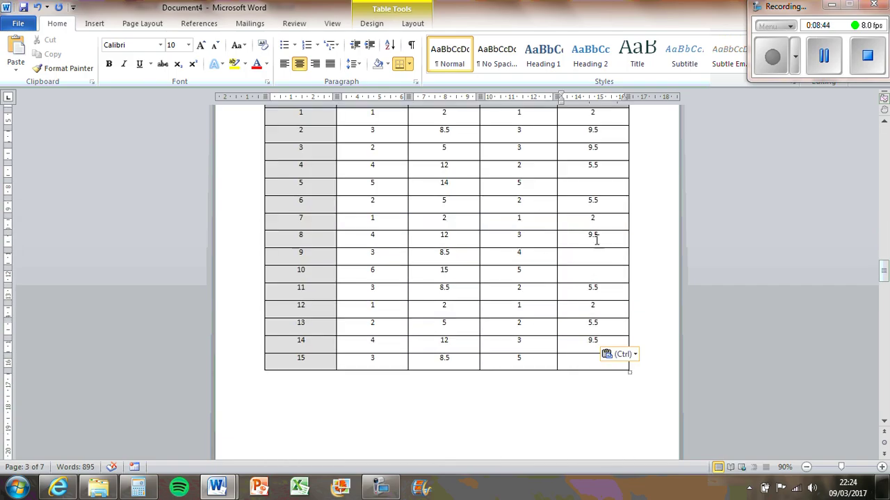
left_click(595, 184)
type("14")
left_click(592, 252)
type("12")
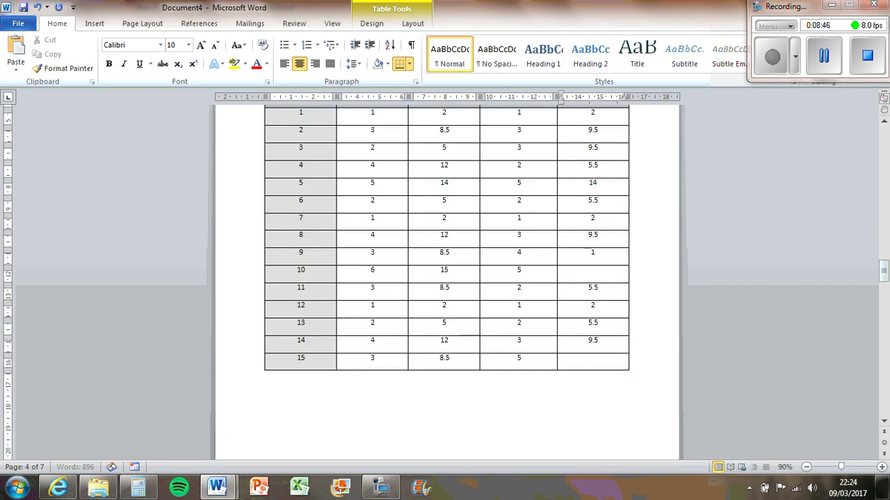
left_click(598, 277)
type("14")
left_click(603, 362)
type("14")
scroll(644, 372, "up", 3)
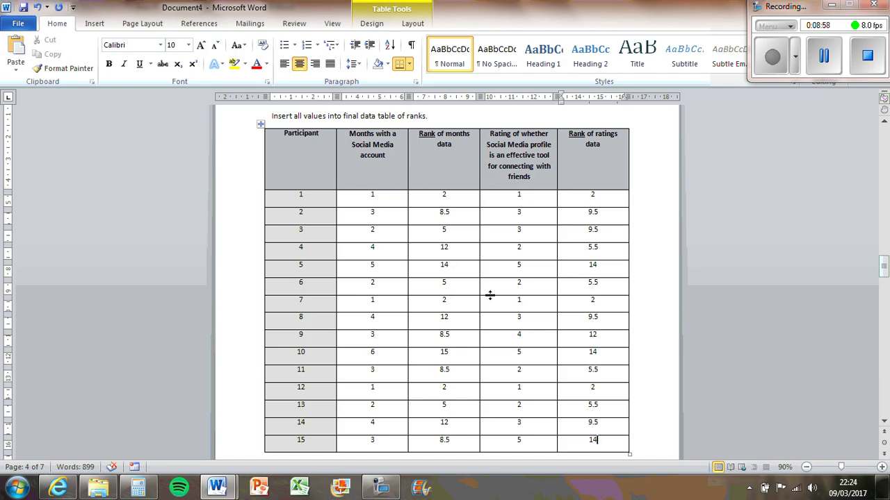
Step: Try to copy the months and ratings rank columns together into the Step four table
scroll(490, 295, "down", 12)
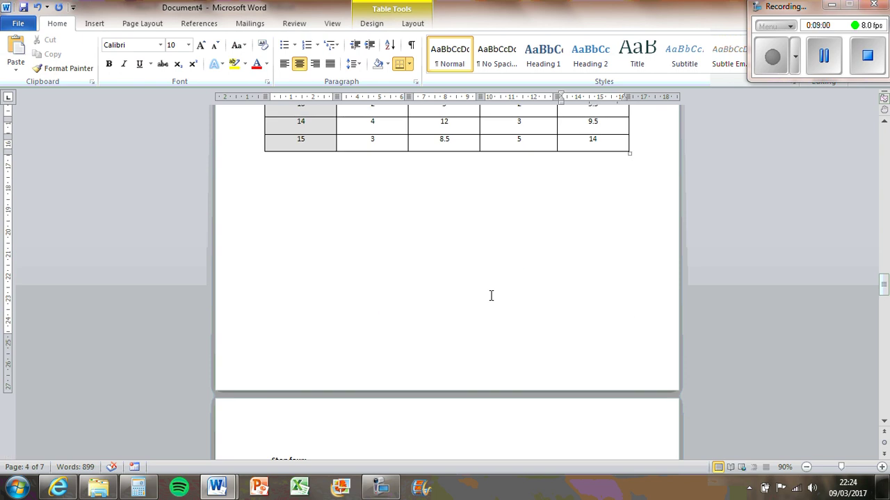
scroll(491, 295, "down", 2)
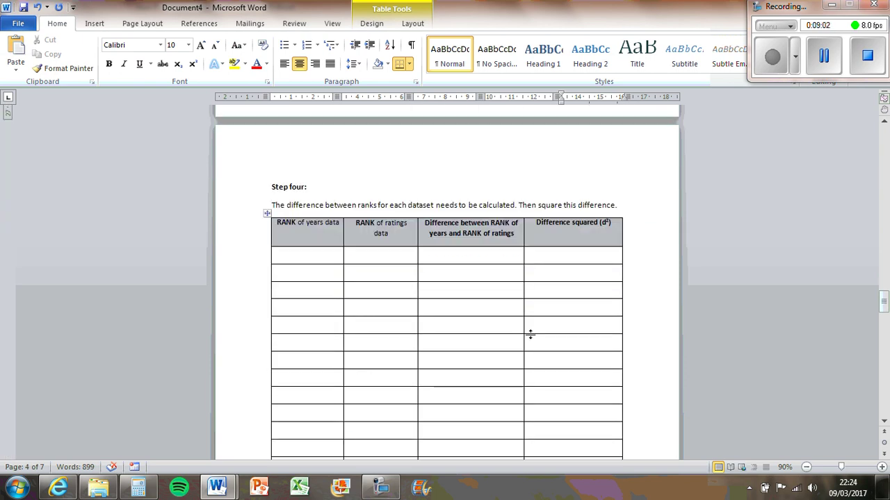
scroll(426, 206, "up", 1)
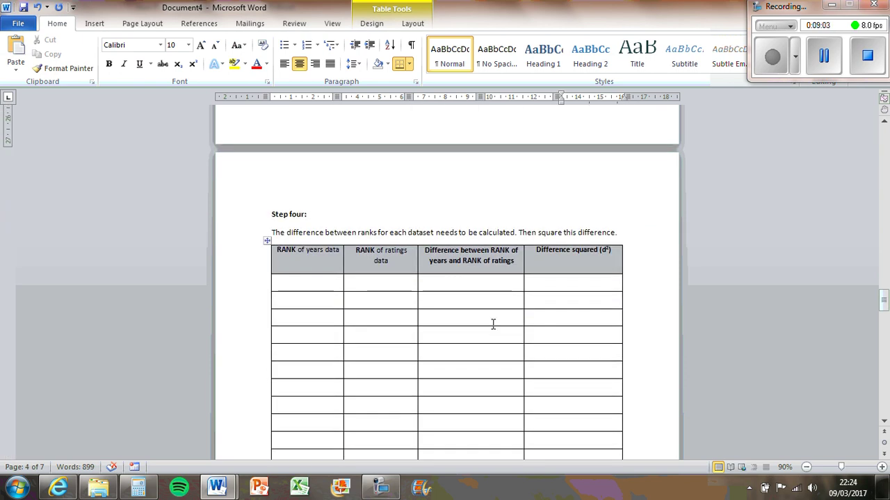
scroll(496, 335, "up", 10)
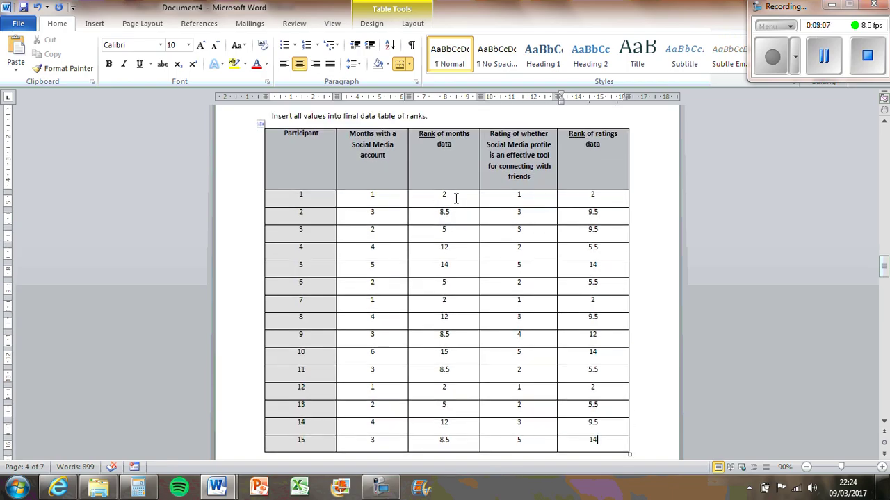
left_click_drag(456, 199, 449, 445)
left_click_drag(593, 196, 593, 452)
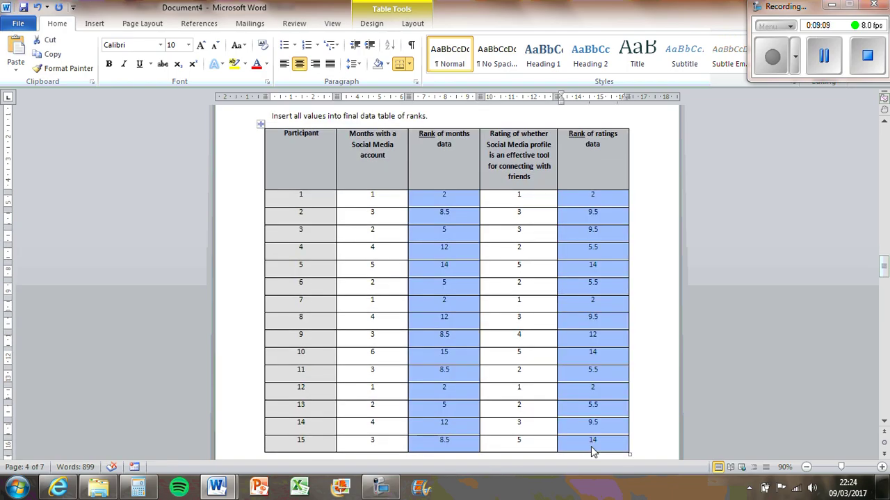
scroll(593, 452, "down", 18)
left_click(325, 151)
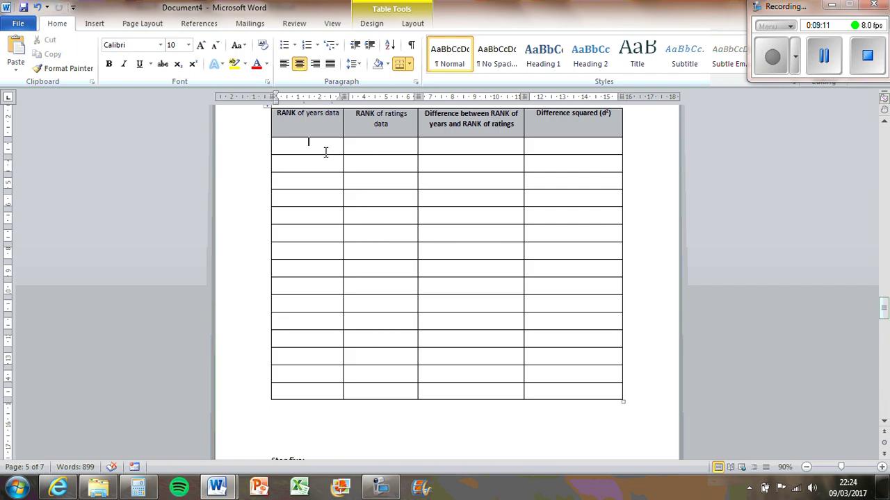
key("ctrl+v")
Step: Copy the ranks of months data into the first column of the Step four table and change "years" to "months" in its heading
scroll(409, 240, "up", 15)
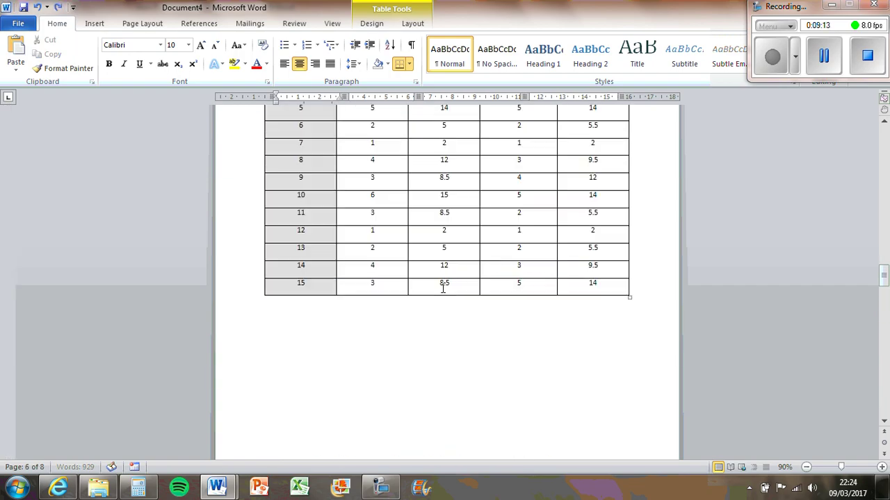
scroll(443, 287, "up", 4)
left_click_drag(448, 206, 451, 449)
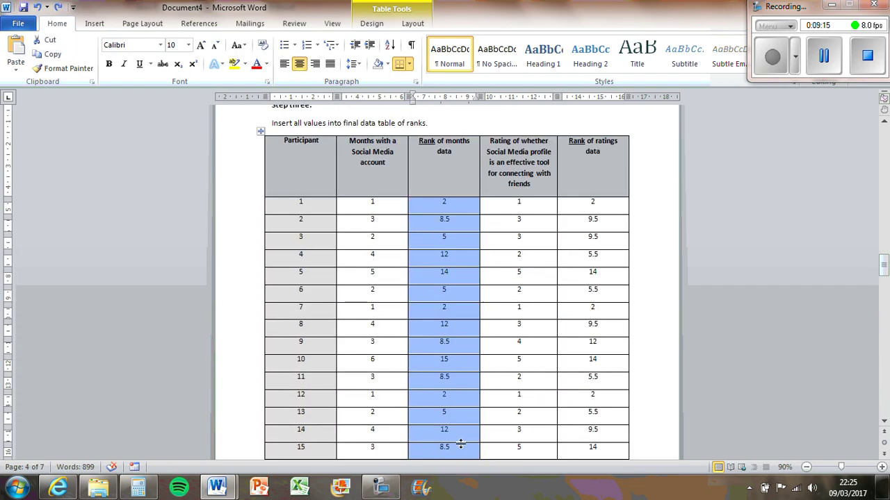
scroll(440, 410, "down", 15)
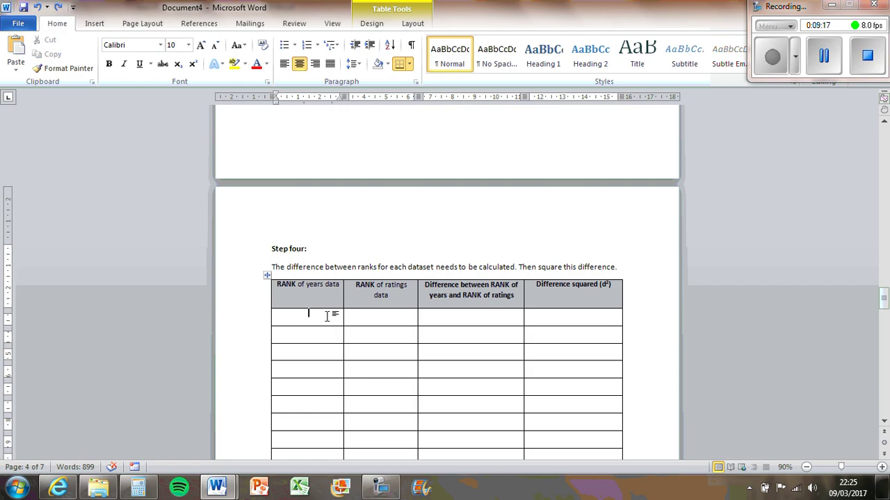
key("ctrl+v")
double_click(315, 284)
type("months")
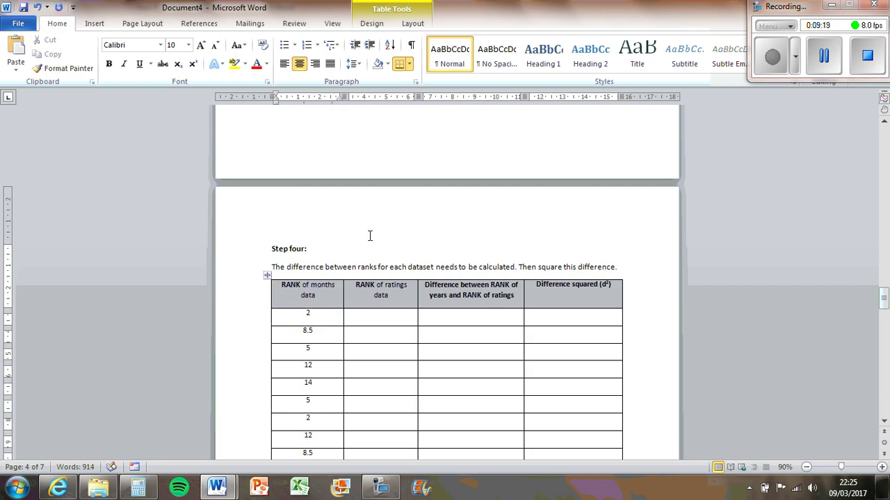
Step: Copy the ranks of ratings data from the final data table into the RANK of ratings data column of the Step four table
scroll(395, 230, "up", 15)
left_click_drag(580, 237, 628, 338)
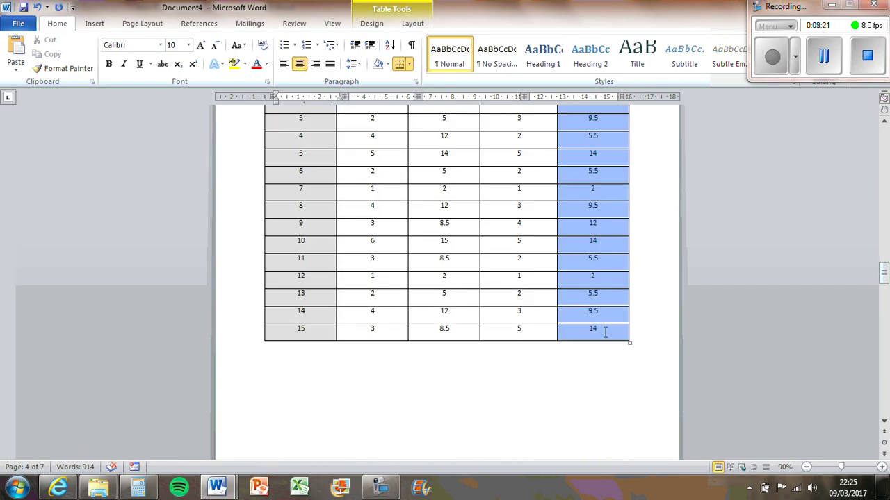
scroll(480, 359, "down", 10)
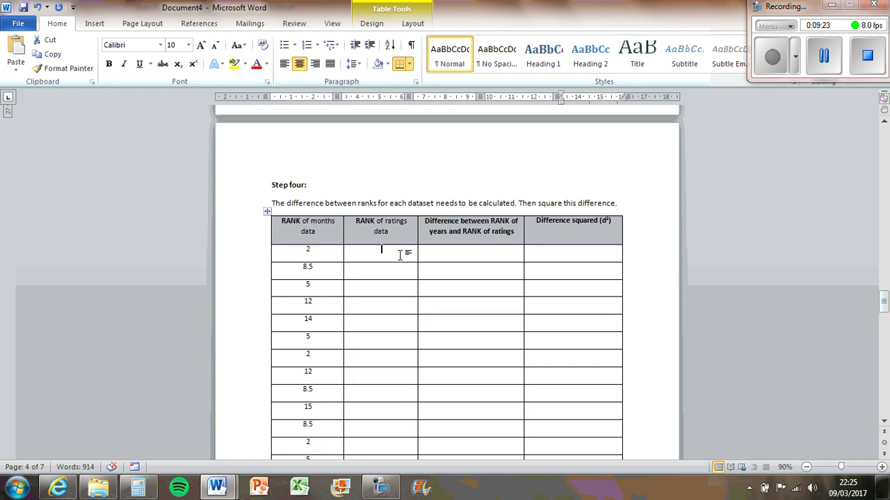
key("ctrl+v")
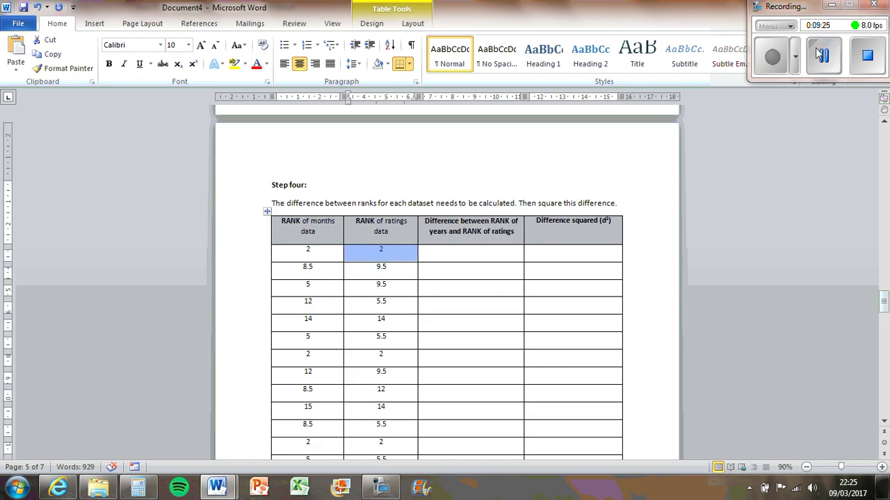
left_click(825, 61)
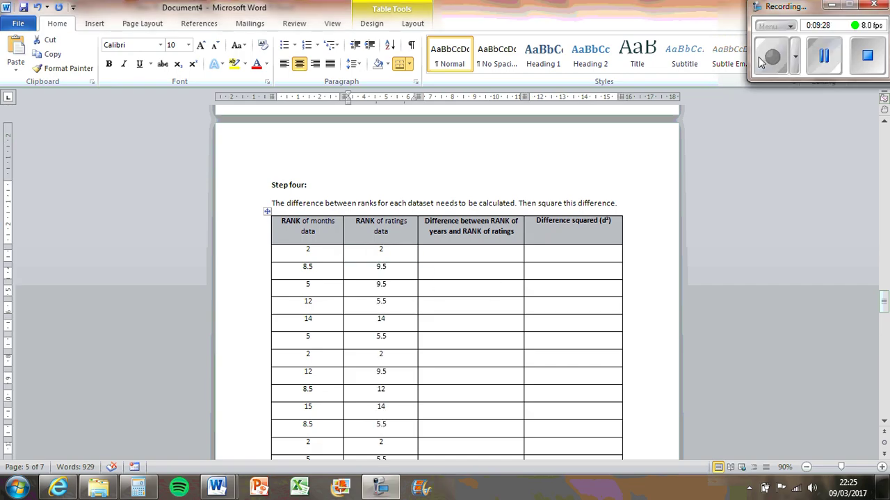
Step: Enter the rank differences 0, -1 and -4.5 for the first three rows of the Step four table, using Calculator for the third
left_click(450, 252)
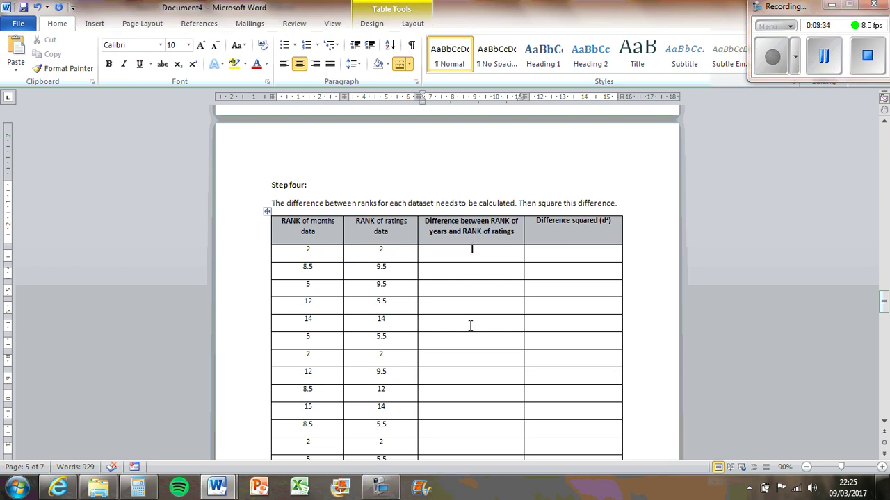
type("0")
key("Down")
type("-1")
key("Down")
key("alt+Tab")
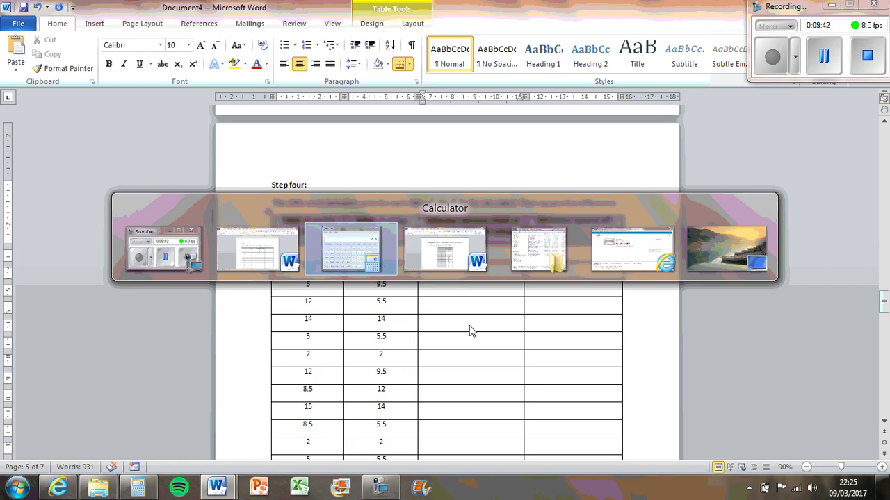
type(".5")
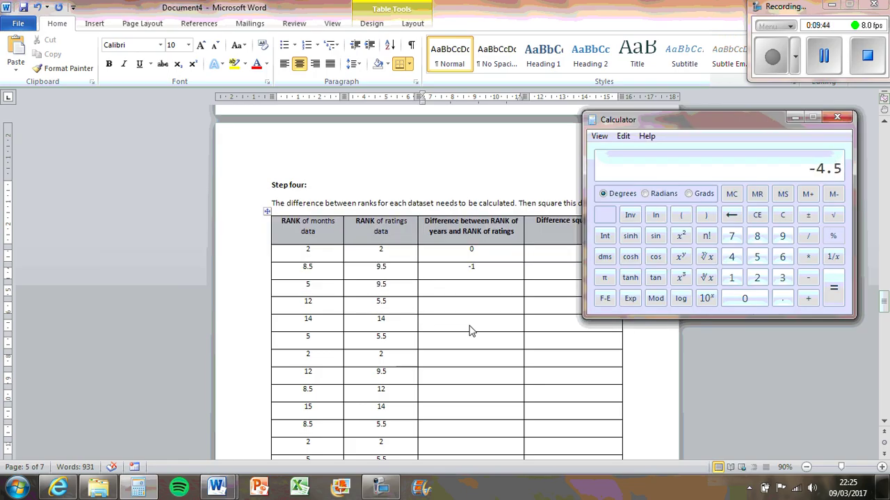
left_click(470, 287)
type("-4.5")
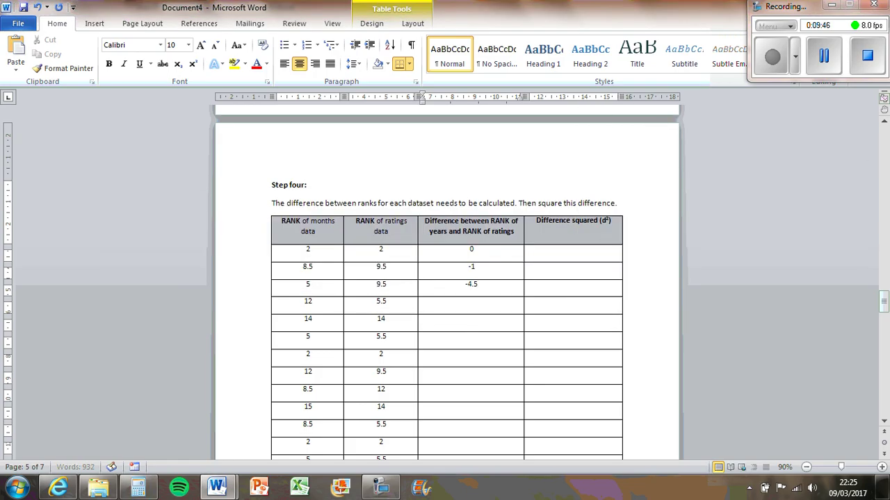
Step: Calculate 12 - 5.5 in Calculator and enter rank difference 6.5 in the fourth row and 0 in the fifth row
key("alt+Tab")
type("1")
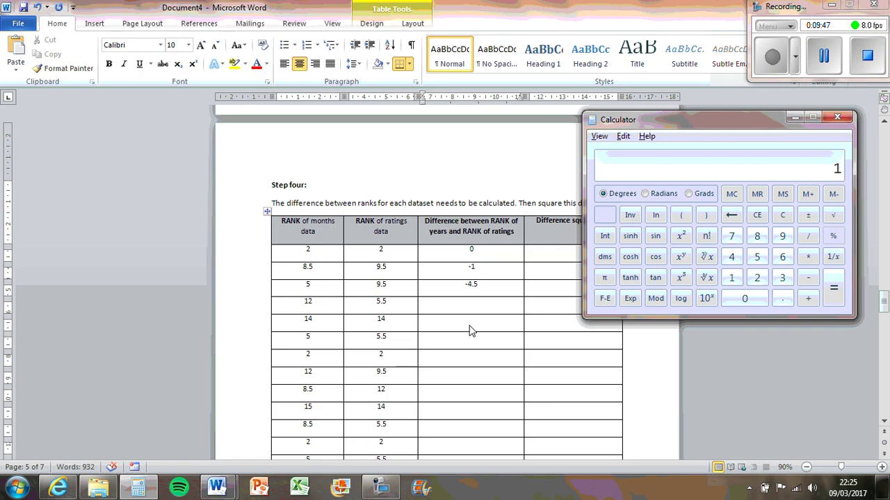
type("2 - 5.5")
key("alt+Tab")
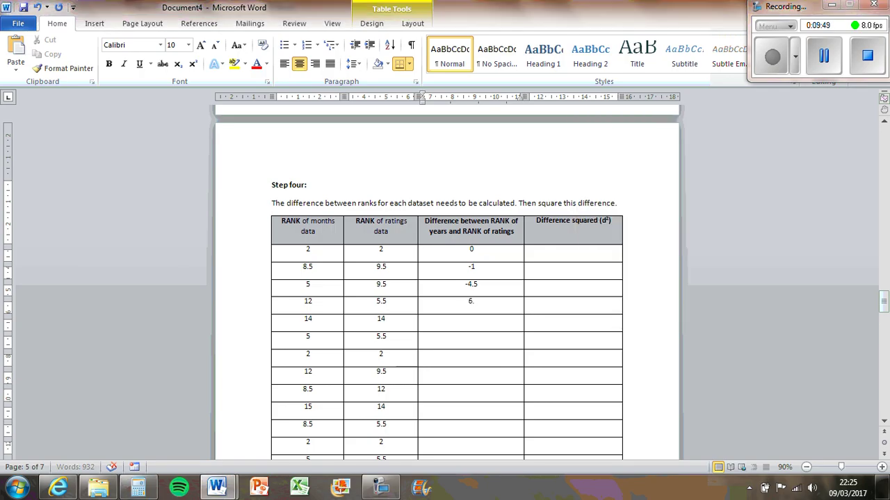
key("Down")
type("6.5")
key("alt+Tab")
key("alt+Tab")
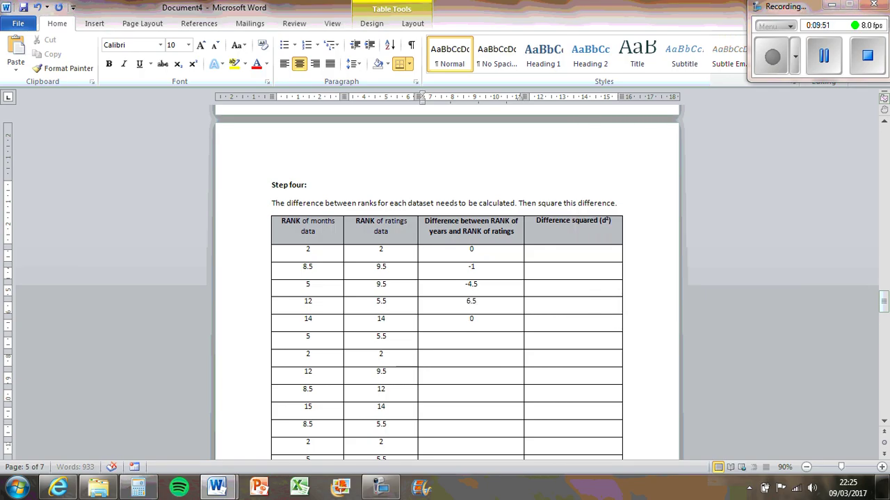
Step: Enter the rank differences -0.5 in the sixth row and 0 in the seventh row of the Step four table
key("Down")
type("0")
key("alt+Tab")
key("alt+Tab")
key("Down")
type("0.5")
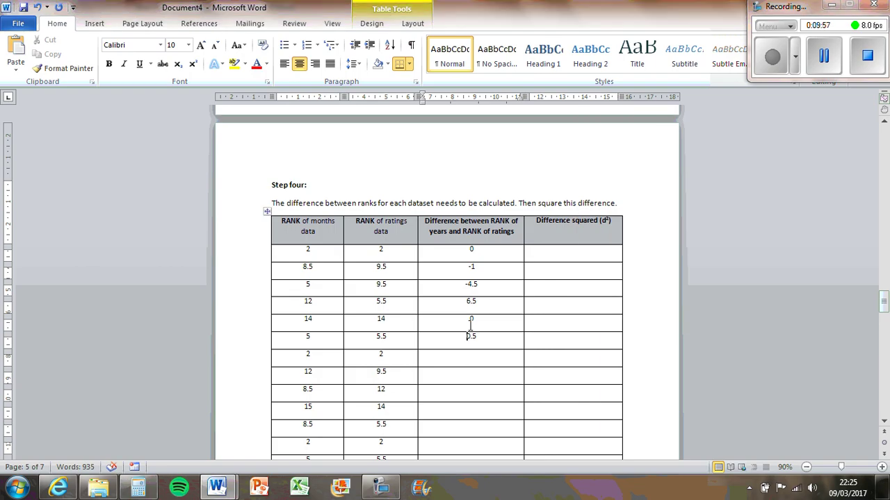
type("-")
key("Down")
type("0")
Step: Calculate 12 - 9.5 in Calculator and enter the rank difference 2.5 in the eighth row
key("Down")
key("alt+Tab")
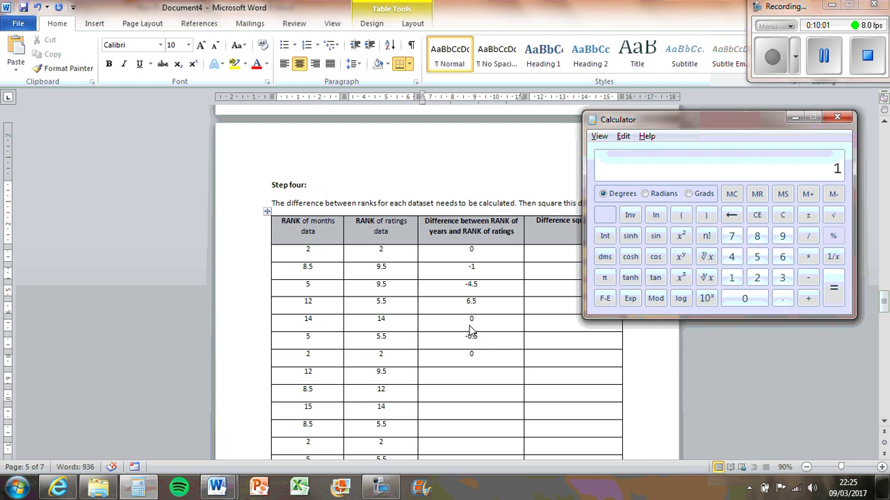
type("5")
key("Return")
key("alt+Tab")
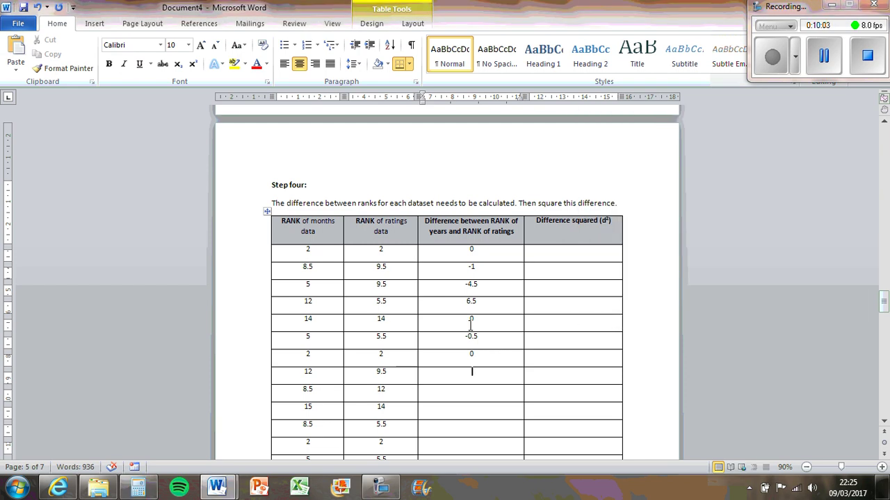
type("2.5")
Step: Calculate 8.5 - 12 in Calculator and enter the rank difference -3.5 in the ninth row
key("Down")
key("alt+Tab")
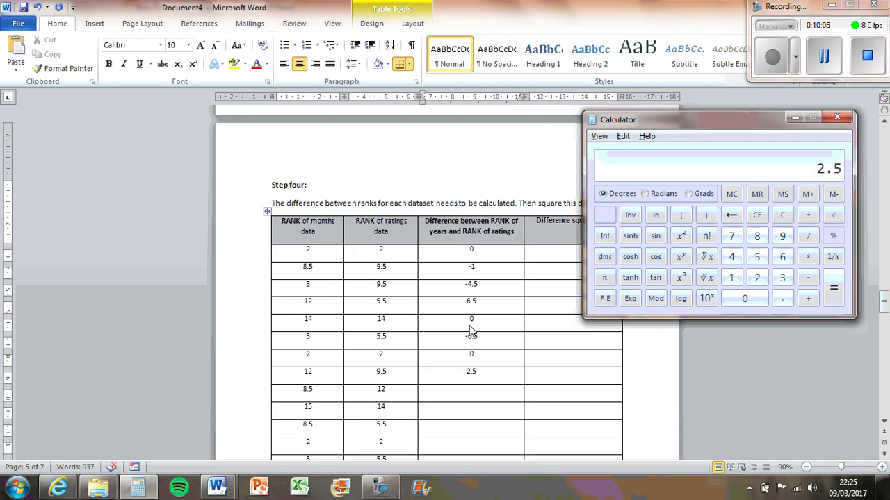
type("8.5 - 12")
key("Return")
key("alt+Tab")
type("-3.5")
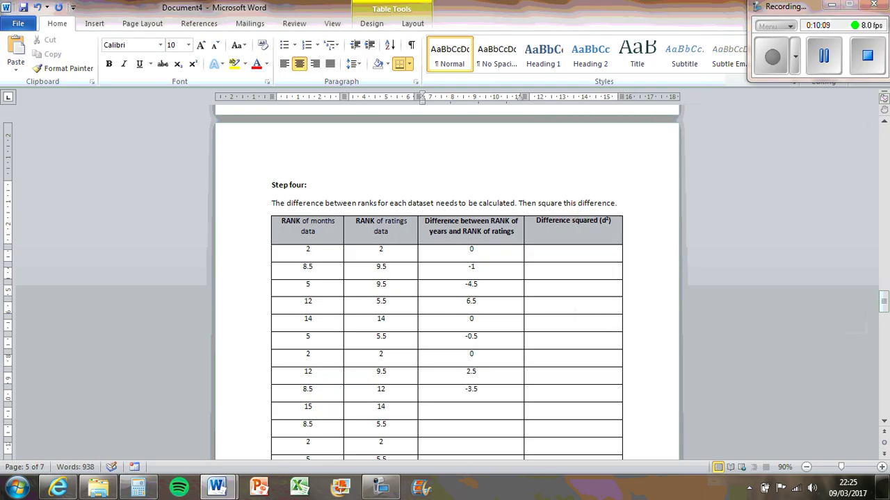
Step: Calculate 15 - 14 in Calculator and enter the rank difference 1 in the tenth row
key("Down")
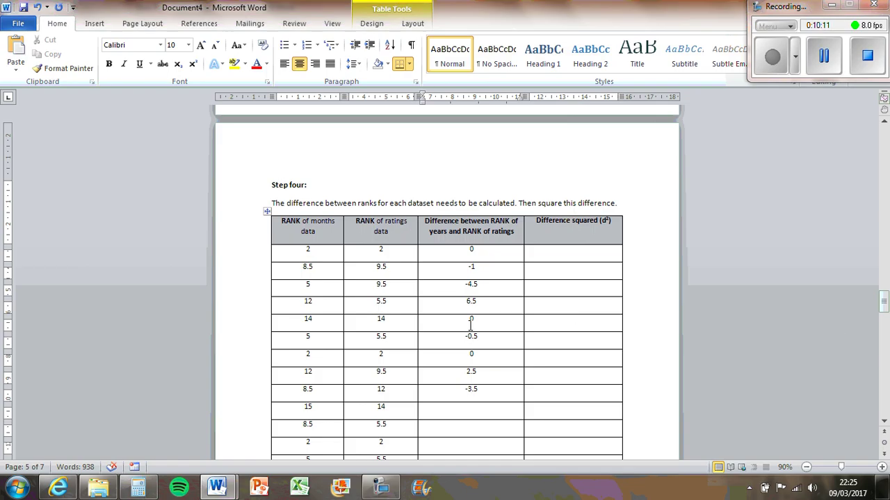
key("alt+Tab")
type("14")
key("Return")
key("alt+Tab")
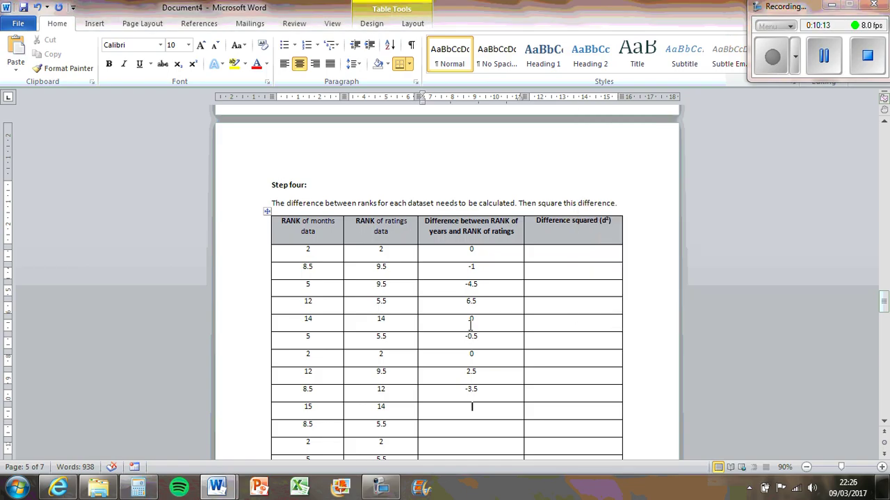
type("1")
Step: Calculate 8.5 - 5.5 in Calculator and enter rank difference 3 in the eleventh row and 0 in the twelfth row
key("Down")
key("alt+Tab")
type("8")
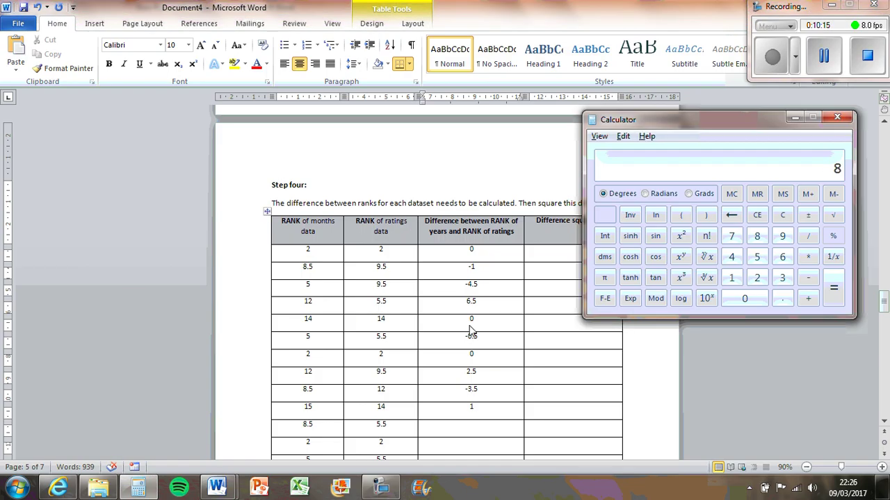
key("Return")
key("alt+Tab")
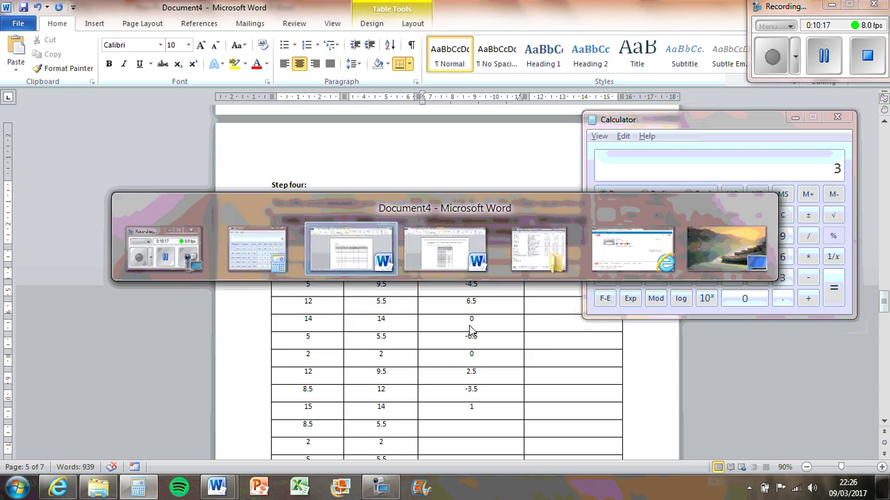
type("3")
key("Down")
type("0")
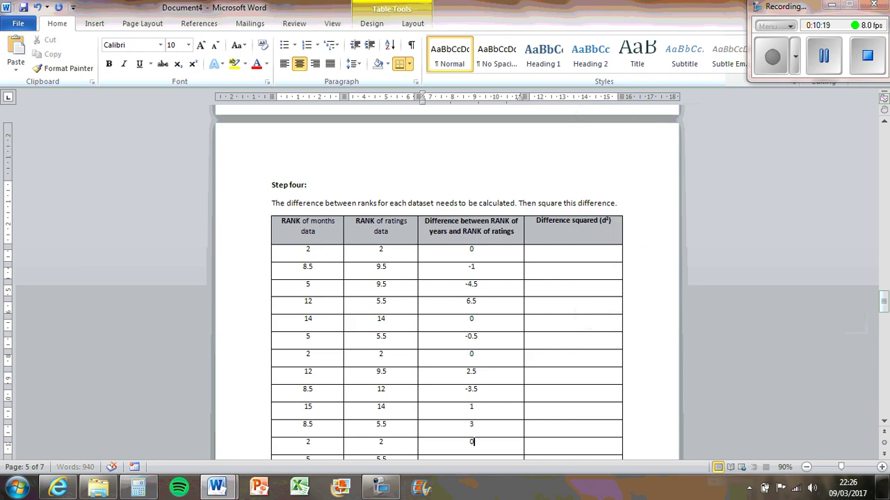
Step: Calculate 5 - 5.5 in Calculator and enter the rank difference -0.5 in the thirteenth row
key("Down")
key("alt+Tab")
type("5")
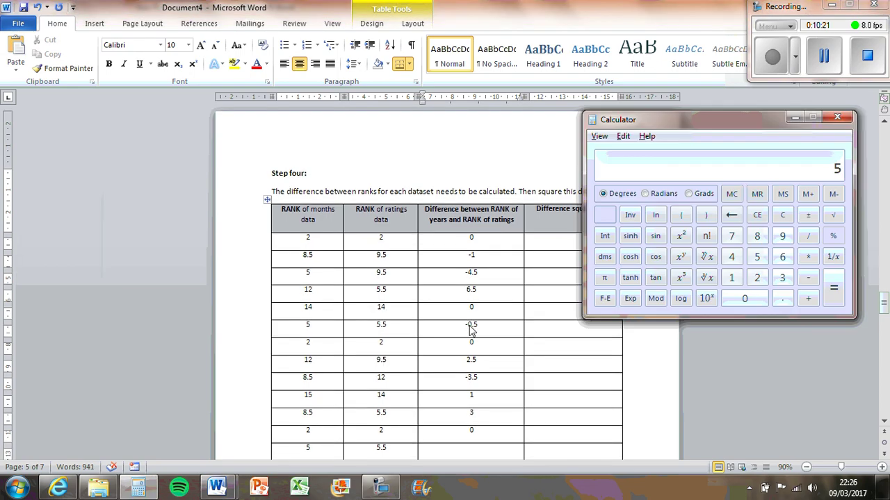
type("5.5")
key("Return")
key("alt+Tab")
type("0")
key("BackSpace")
type("-0.")
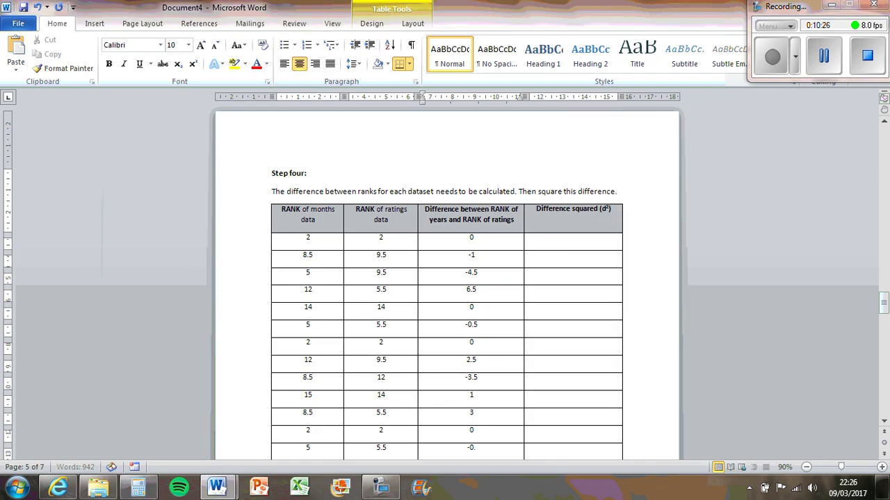
type("5")
Step: Calculate 12 - 9.5 in Calculator and enter the rank difference 2.5 in the fourteenth row
key("Down")
key("alt+Tab")
type("1")
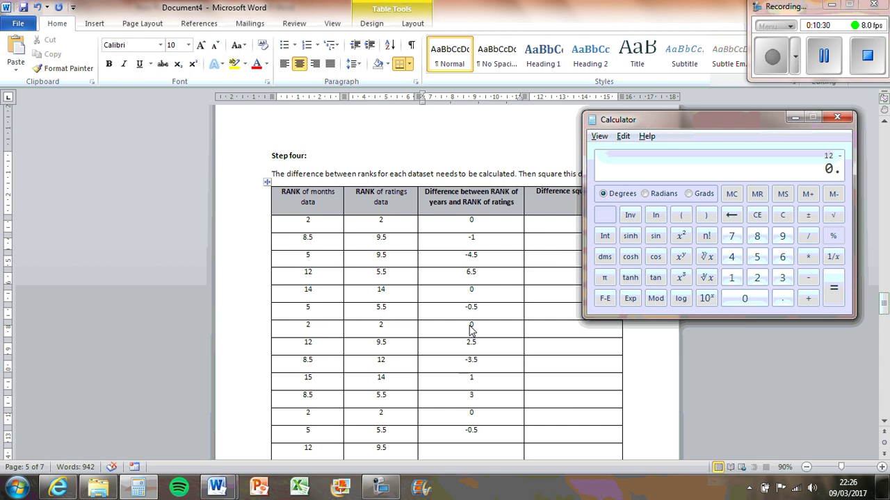
type("0")
type(".5")
key("alt+Tab")
type("2.5")
Step: Calculate 8.5 - 14 in Calculator and enter the rank difference -5.5 in the last row
key("Down")
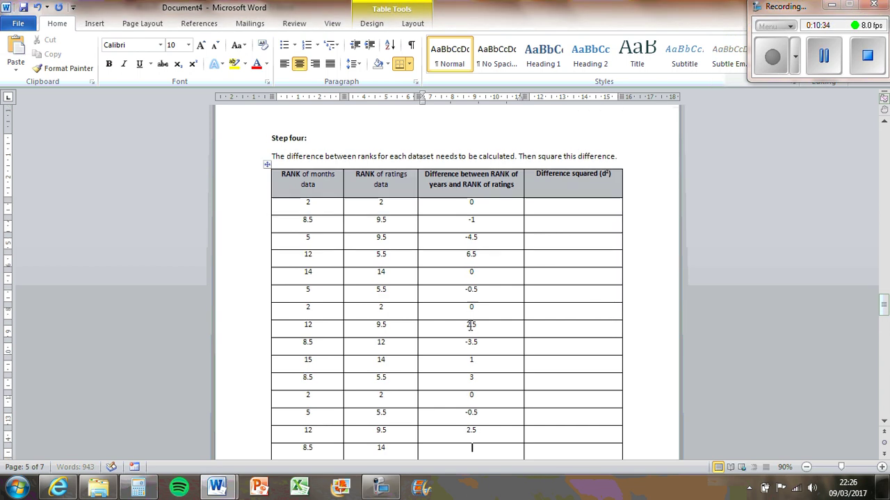
key("alt+Tab")
type("8.5")
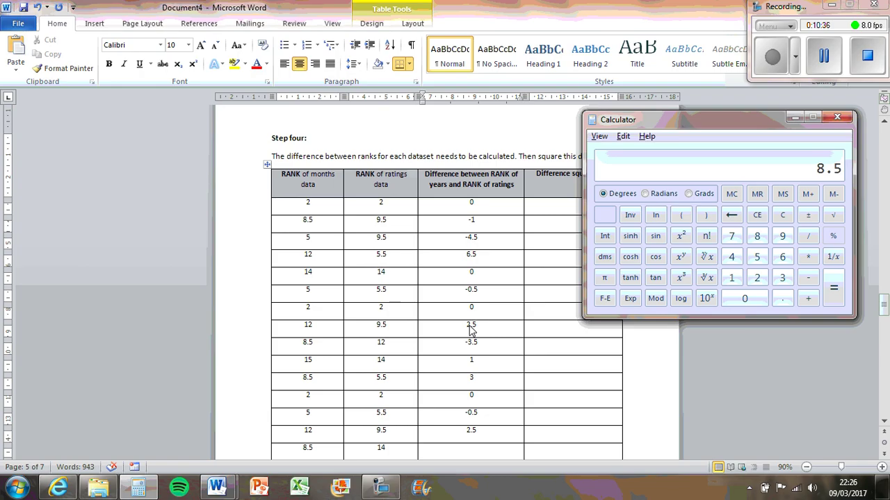
key("Return")
key("alt+Tab")
type("-5")
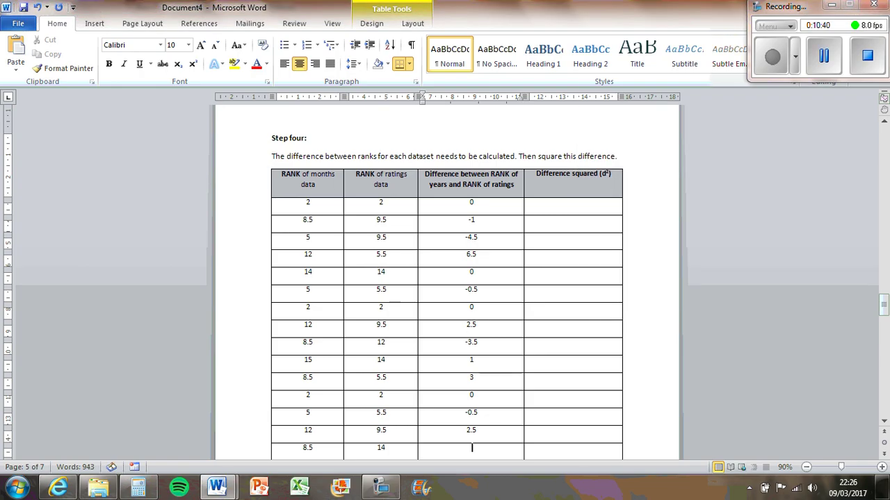
key("Down")
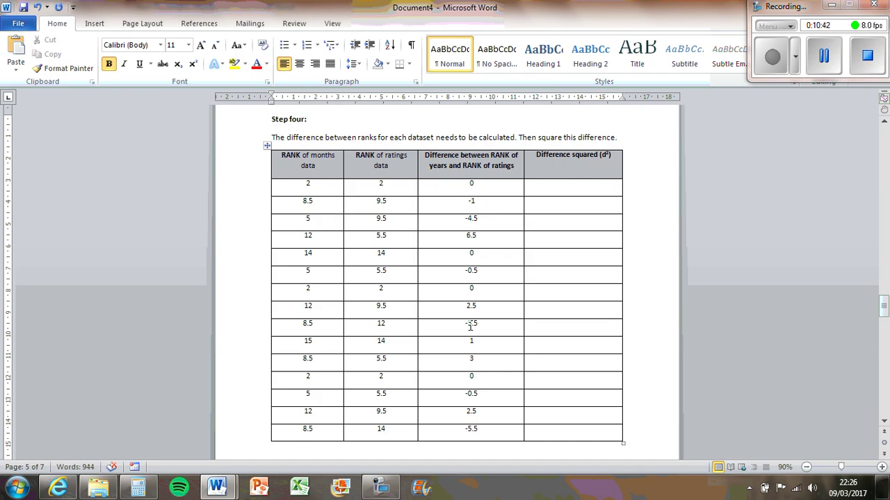
Step: Enter 0 and 1 in the first two rows of the Difference squared column
left_click(565, 189)
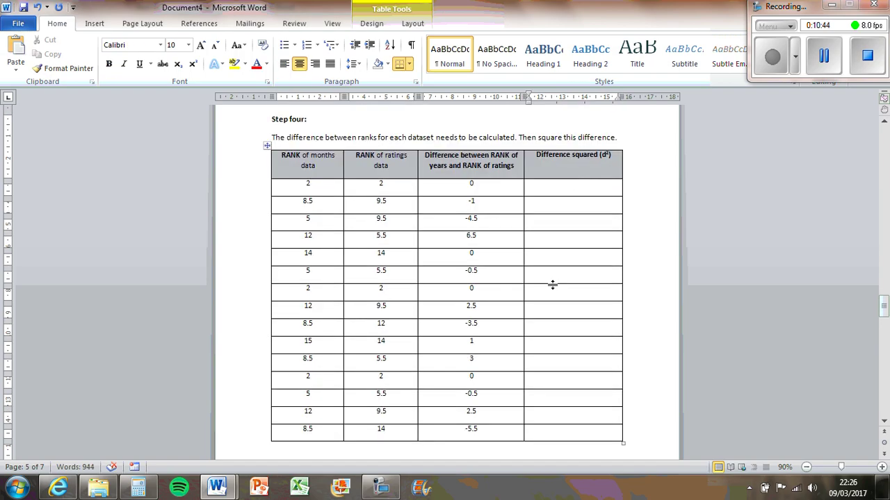
type("0")
left_click(583, 201)
type("1")
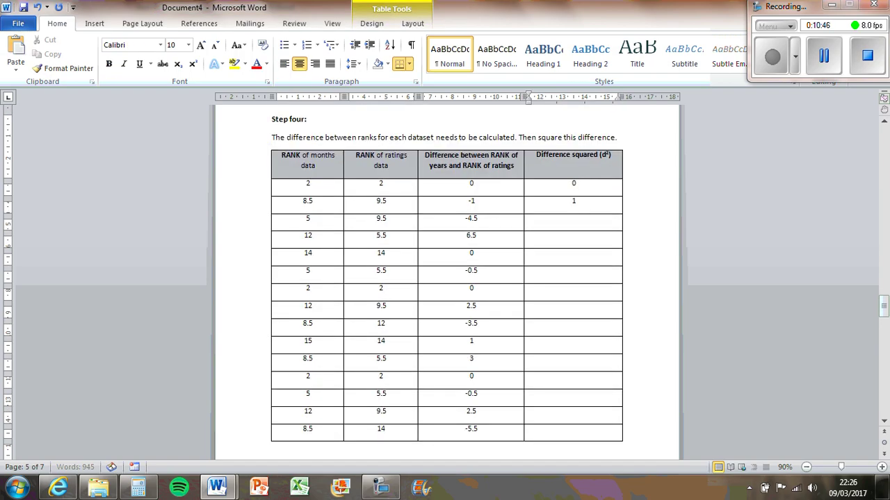
Step: Square 4.5 in Calculator and enter 20.25 in the third row of the Difference squared column
key("alt+Tab")
type("4.5")
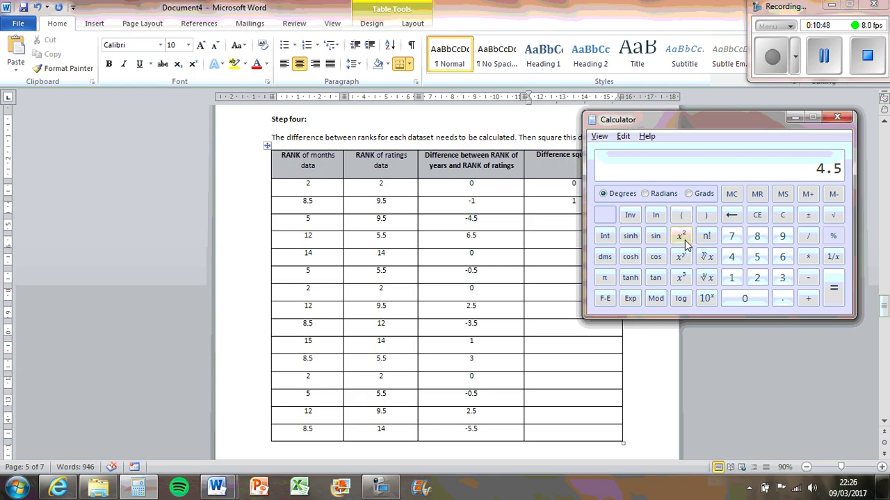
left_click(681, 238)
key("alt+Tab")
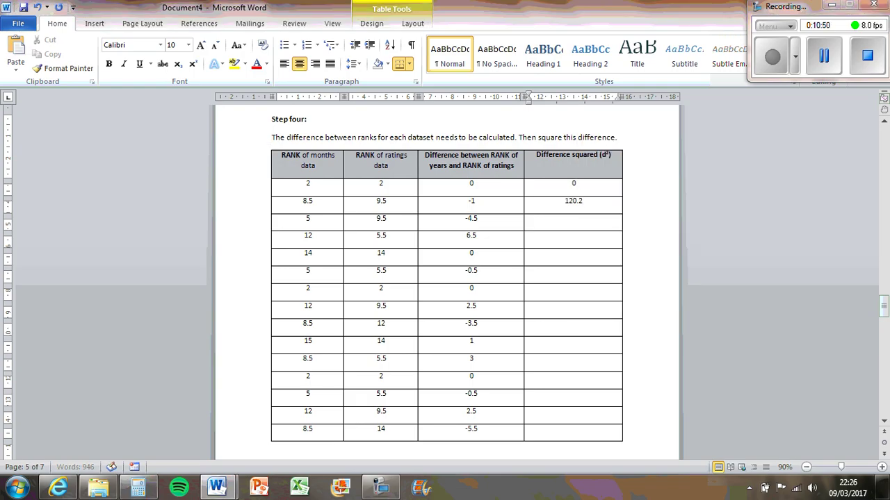
key("Down")
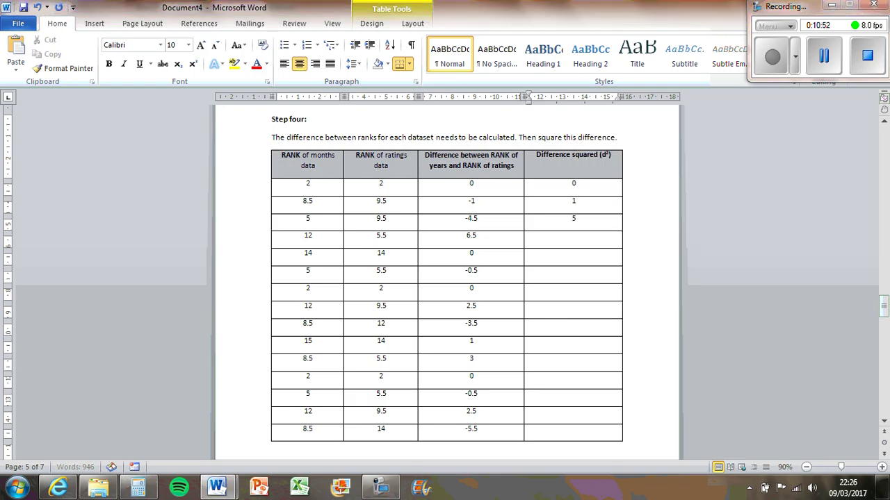
type("5")
type("20.")
type("25")
Step: Square 6.5 in Calculator and enter 40.25 in the fourth row of the Difference squared column
key("Down")
key("alt+Tab")
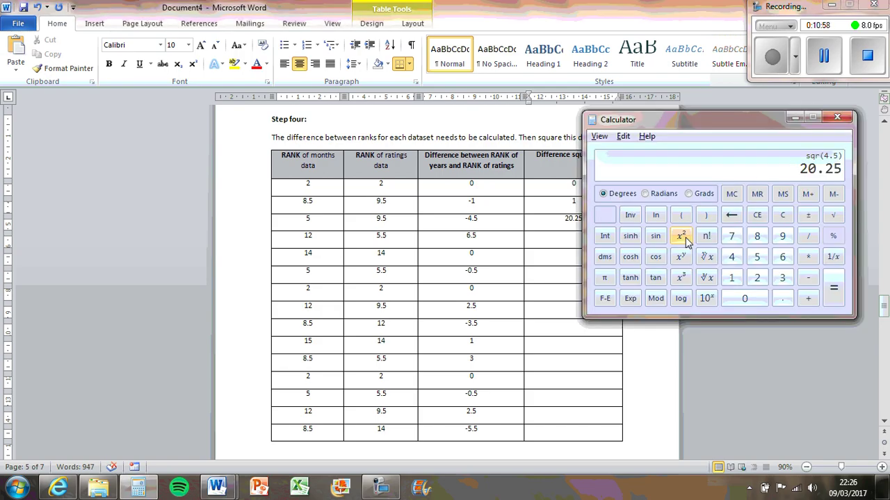
type("4.5*4.5")
key("Return")
key("alt+Tab")
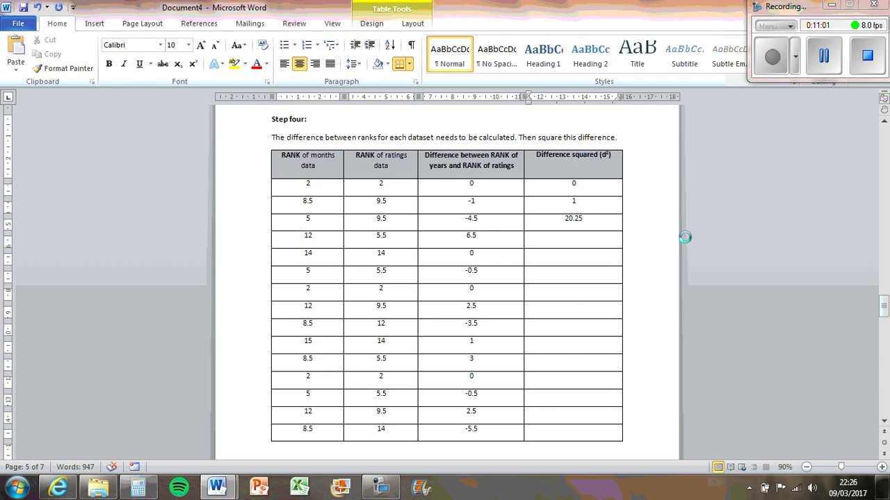
key("alt+Tab")
type("6.5")
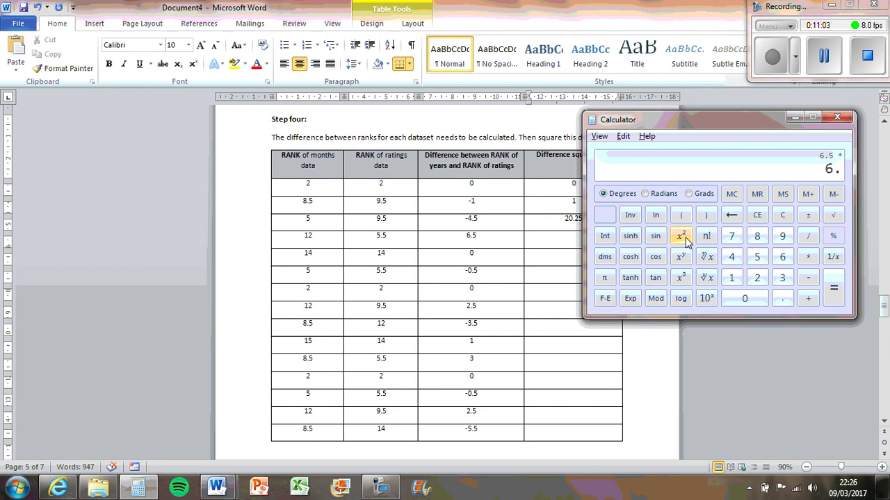
left_click(681, 237)
key("alt+Tab")
left_click(602, 240)
type("40.25")
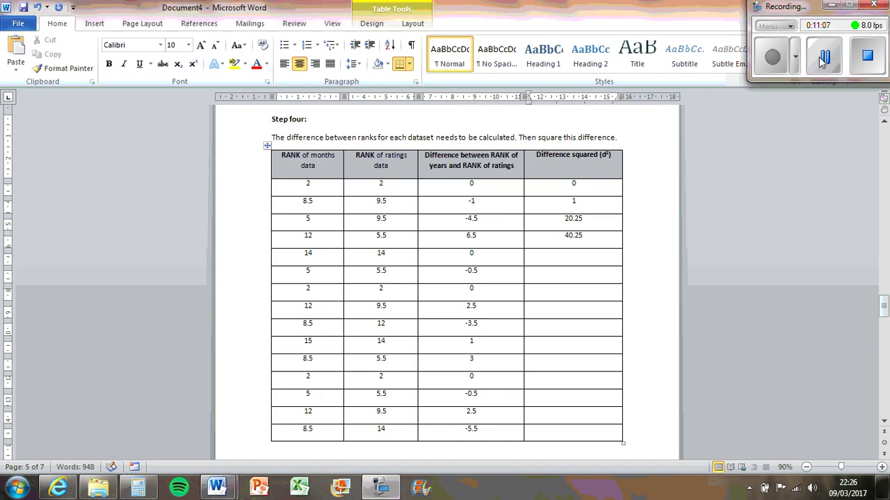
Step: Correct the fourth row's squared difference to 42.25 and enter 0 in the fifth row
left_click(571, 236)
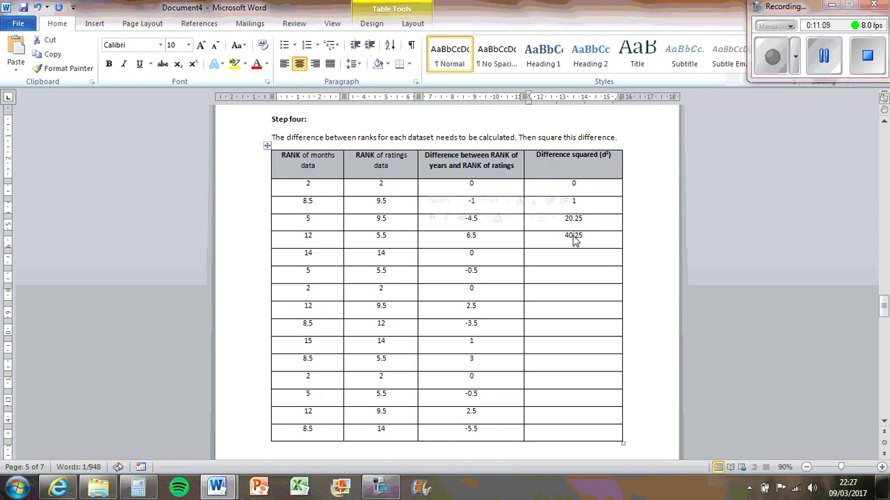
key("BackSpace")
type("2")
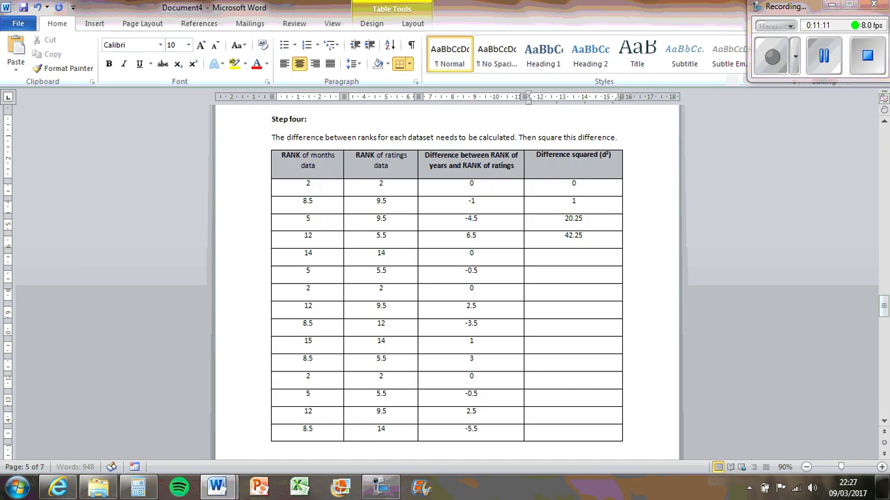
left_click(579, 257)
type("0")
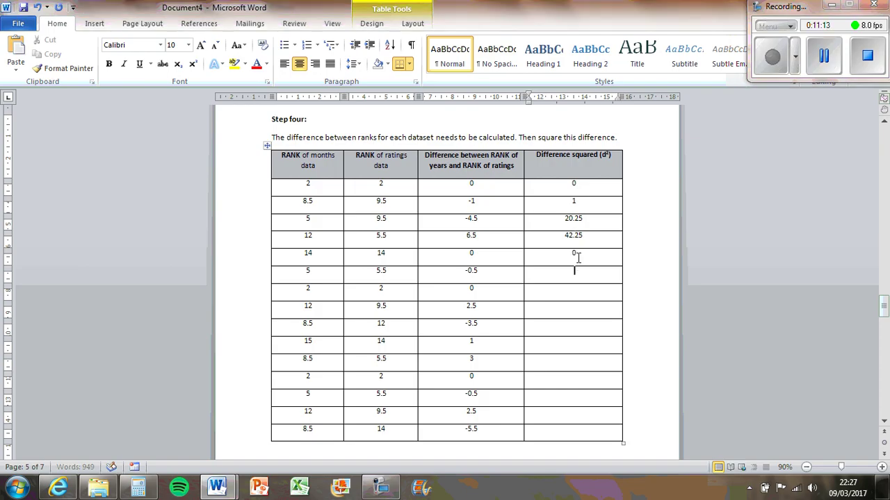
Step: Square 0.5 in Calculator and enter squared differences 0.25 in the sixth row and 0 in the seventh row
key("alt+Tab")
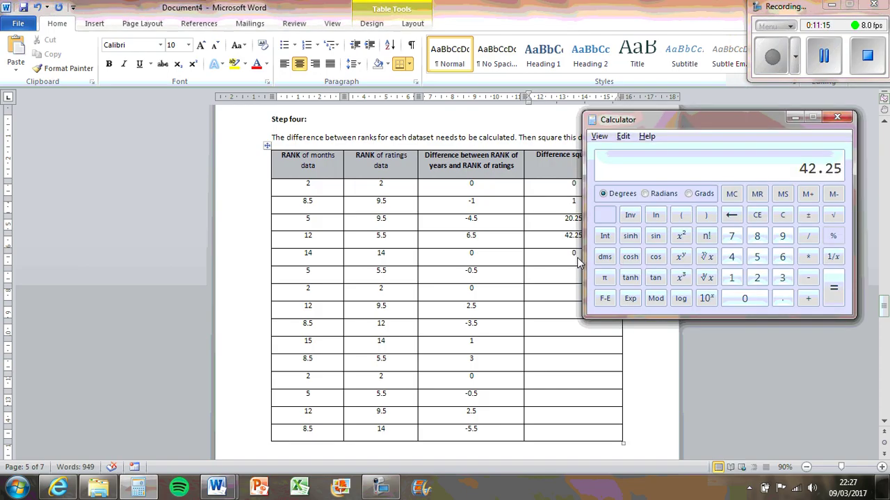
type("0.5")
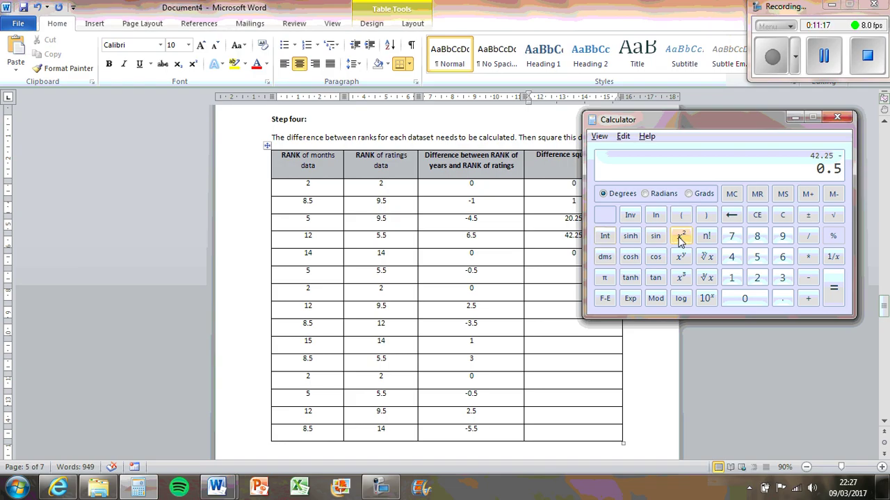
left_click(680, 236)
key("alt+Tab")
left_click(580, 274)
type("0.25")
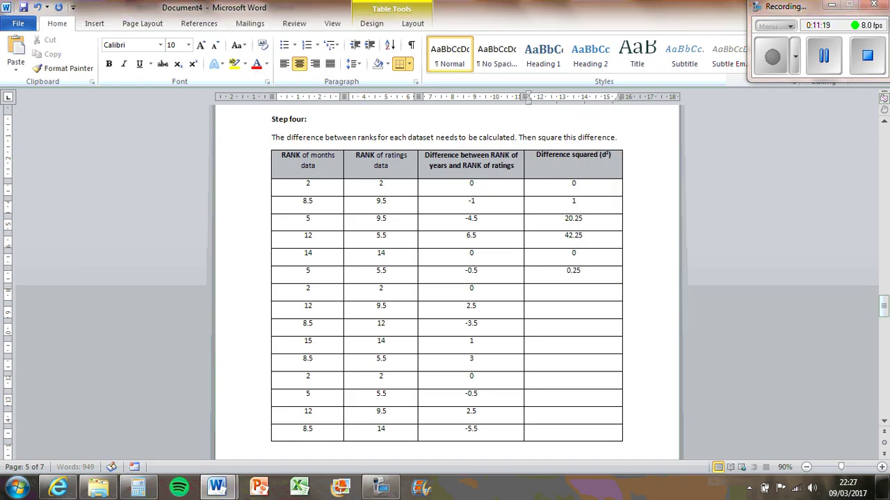
key("Down")
type("0")
Step: Multiply 2.5 by itself in Calculator, enter 36 as the eighth row's squared difference, and return to Calculator
key("alt+Tab")
type("2.5@")
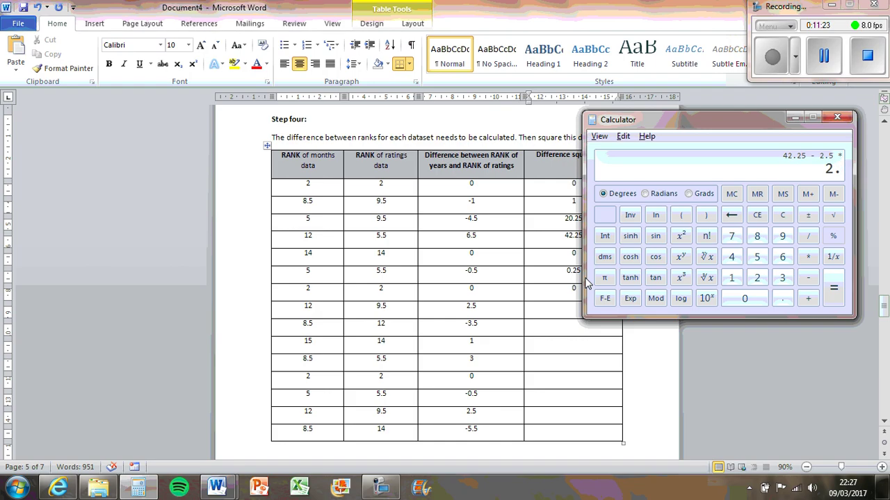
key("Return")
key("alt+Tab")
key("Down")
type("36")
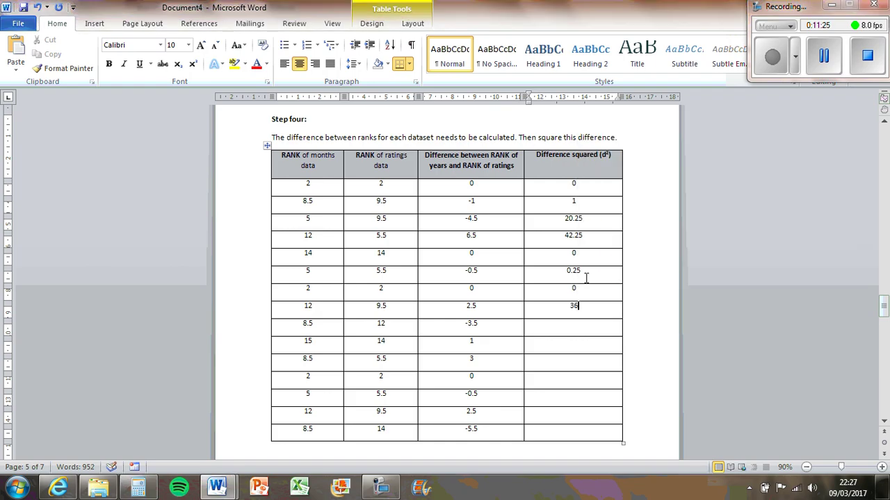
key("alt+Tab")
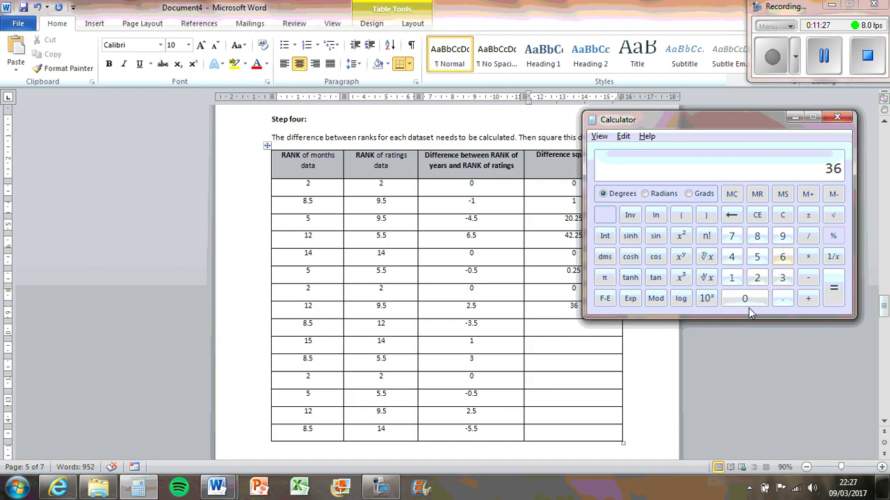
Step: Square 2.5 in Calculator and replace the eighth row's squared difference in the Word table with 6.25
left_click(757, 279)
left_click(782, 298)
left_click(757, 257)
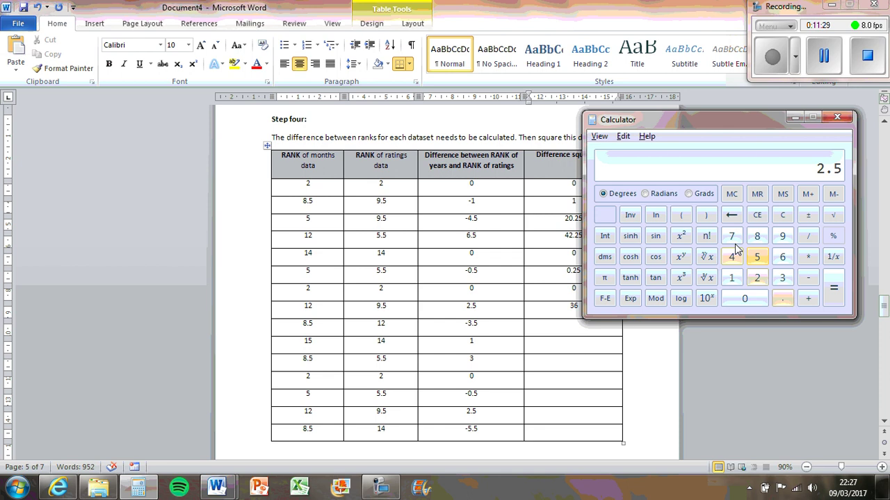
left_click(682, 237)
key("alt+Tab")
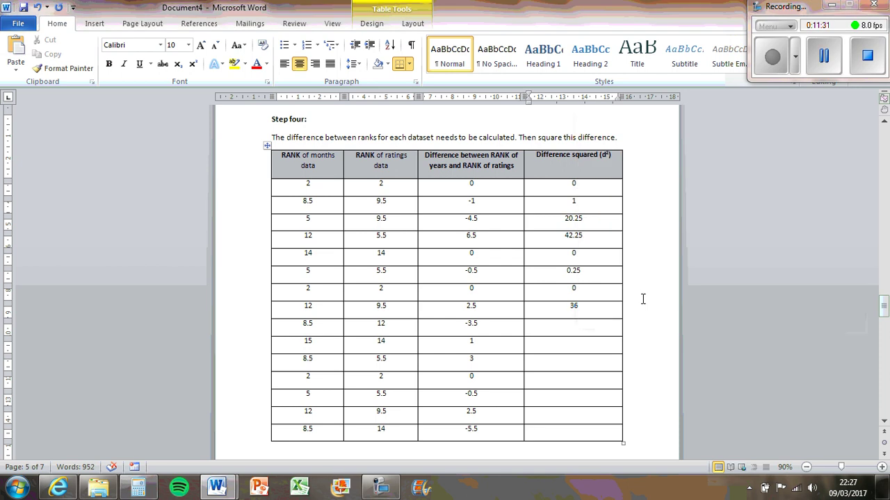
key("BackSpace")
key("BackSpace")
type("6.25")
key("Down")
Step: Square 3.5 in Calculator and enter 12.25 as the ninth row's squared difference in the Word table
key("alt+Tab")
key("minus")
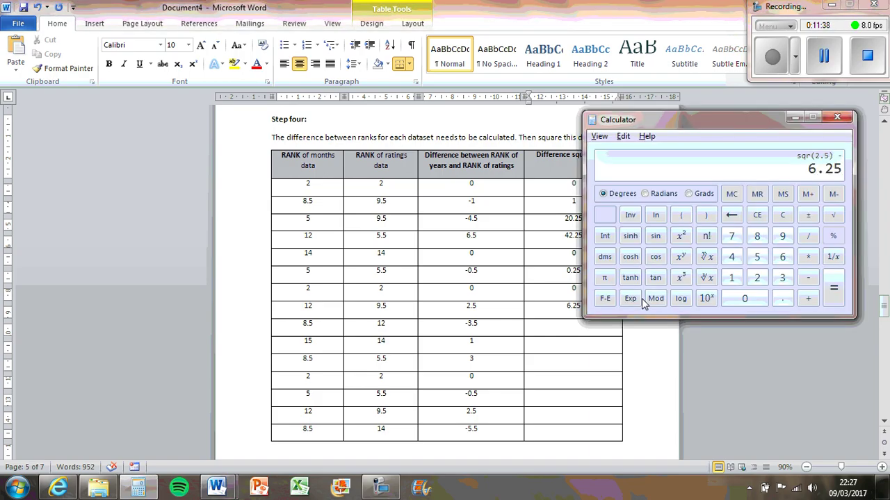
type("3.5")
left_click(680, 236)
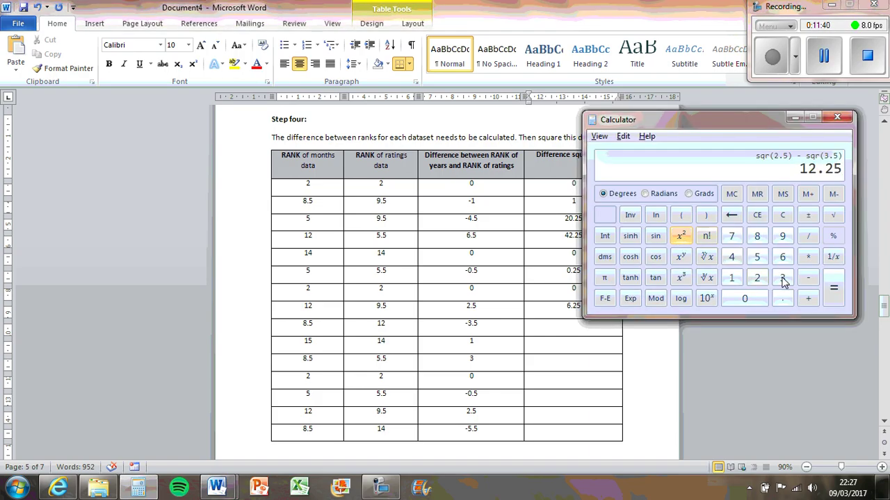
left_click(782, 215)
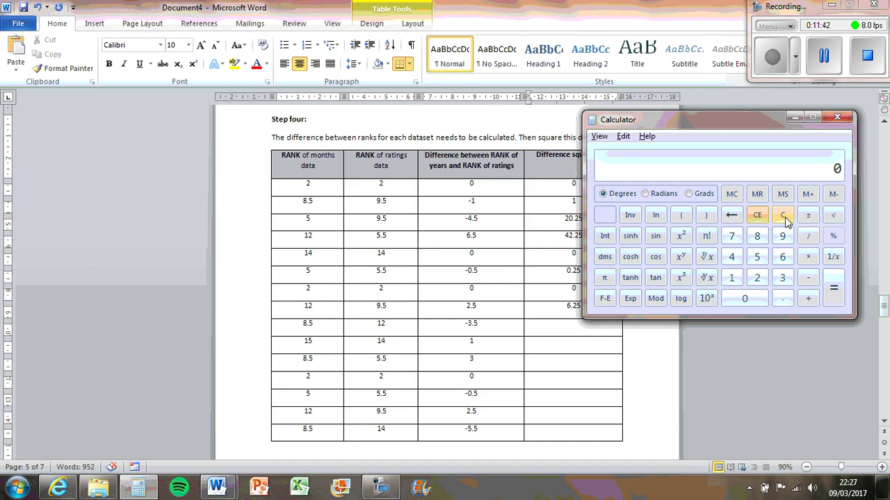
left_click(759, 262)
left_click(680, 236)
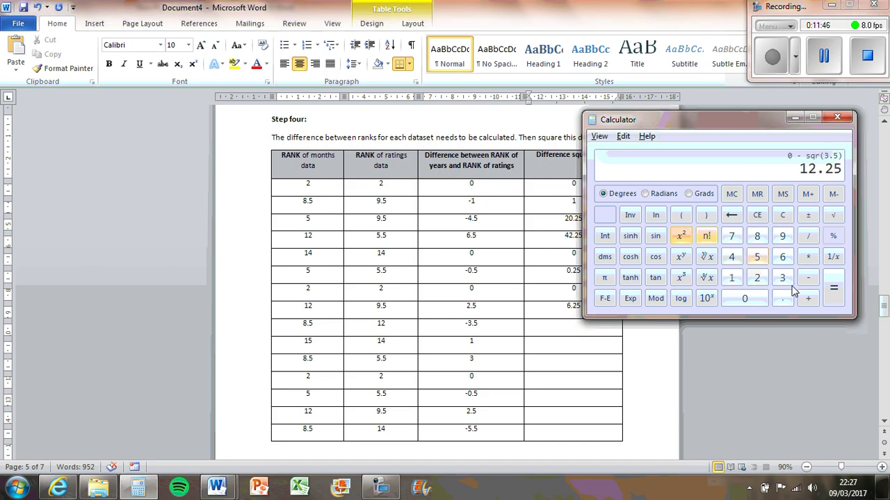
left_click(600, 334)
type("12.25")
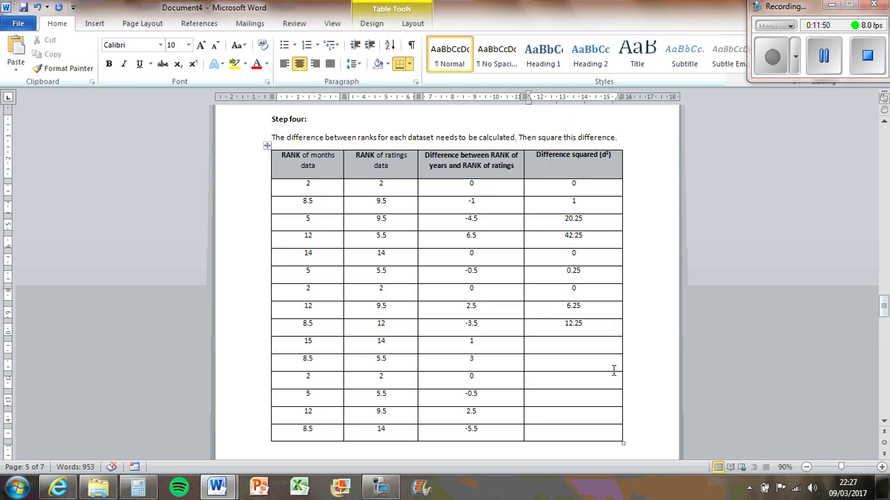
Step: Enter squared differences 1, 9, 0, 0.25 and 6.25 in the tenth to fourteenth rows
key("Down")
type("1")
key("Down")
type("9")
key("Down")
type("0")
key("Down")
type("0.25")
key("Down")
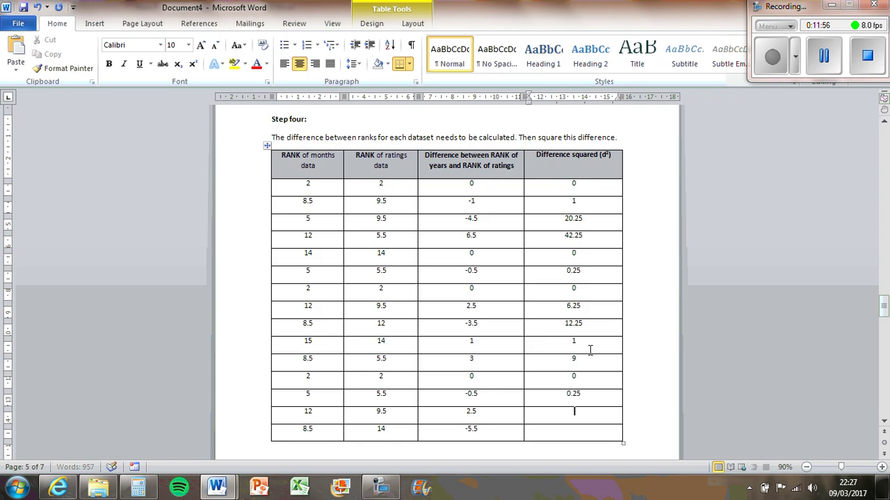
type("6.25")
key("Down")
Step: Square 5.5 in Calculator and enter 30.25 as the last row's squared difference in the Word table
key("alt+Tab")
key("minus")
key("5")
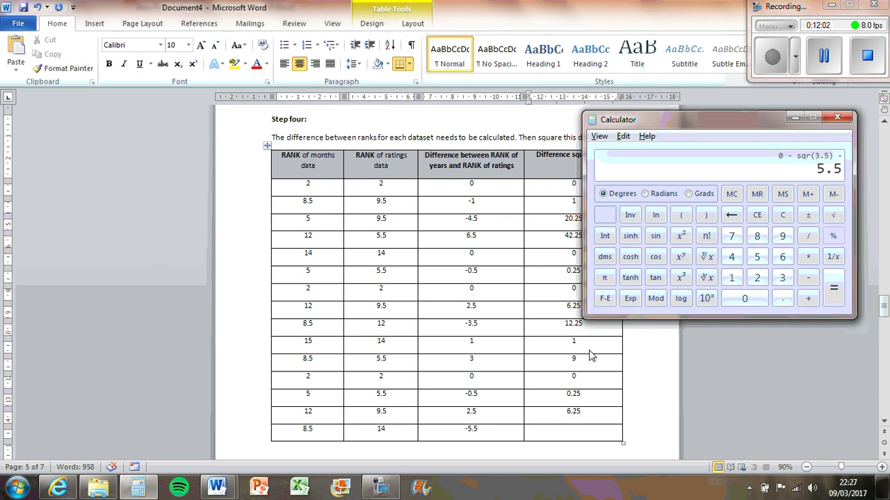
left_click(778, 216)
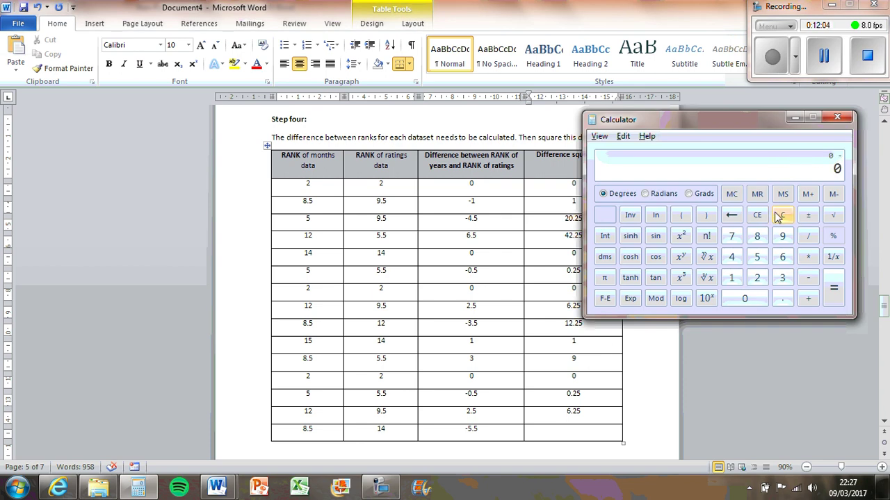
left_click(680, 236)
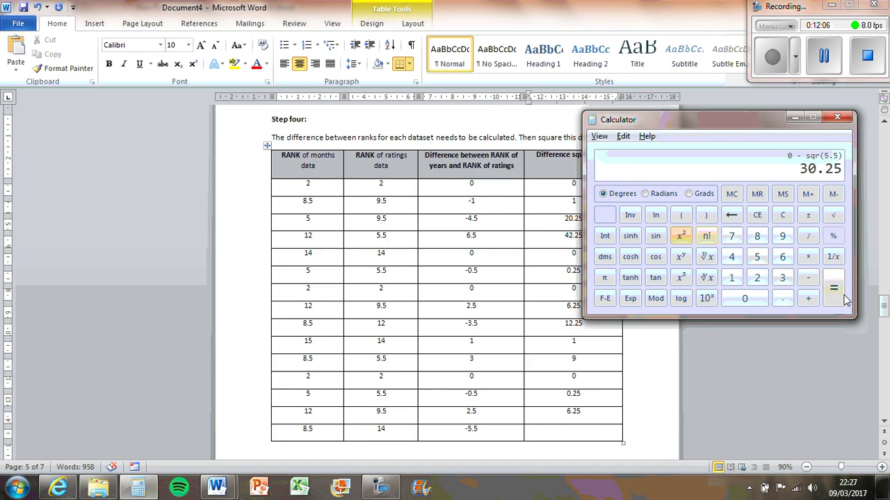
key("alt+Tab")
type("30.25")
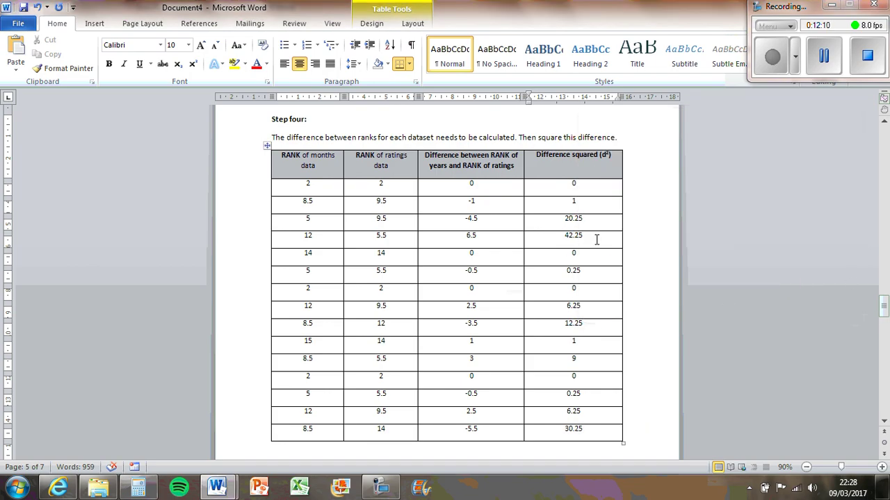
Step: Copy all values of the Difference squared column and paste them into a blank Excel workbook starting at cell F1
scroll(586, 394, "down", 5)
scroll(599, 403, "up", 1)
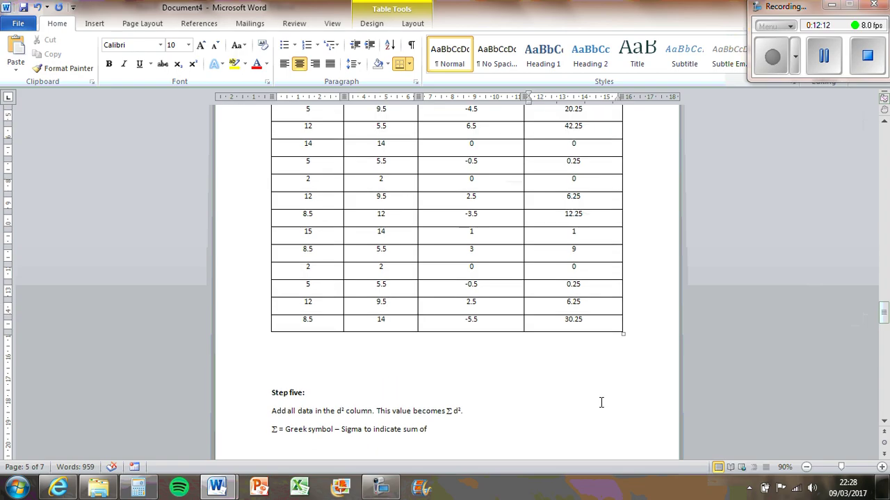
scroll(599, 404, "down", 1)
scroll(496, 423, "down", 1)
scroll(493, 426, "up", 1)
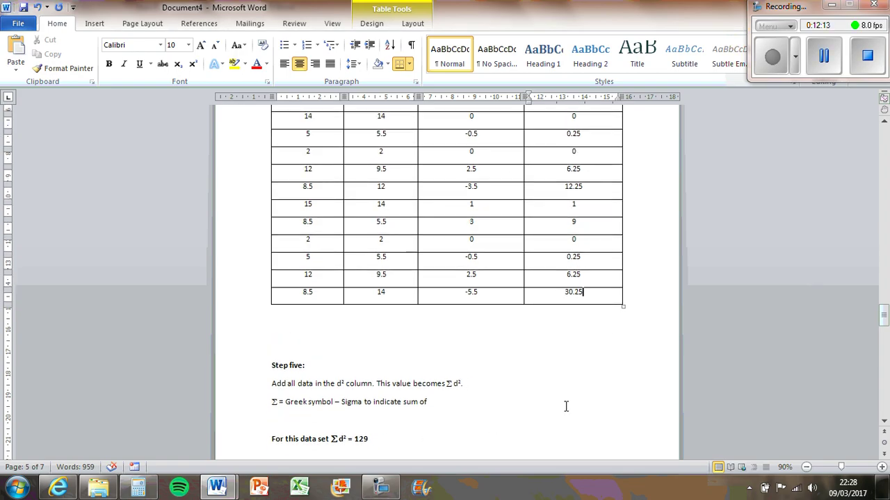
scroll(567, 405, "up", 3)
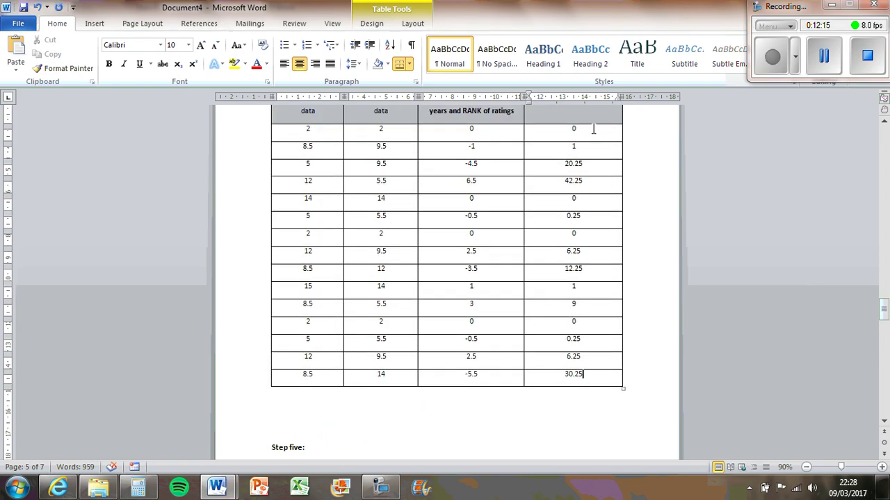
left_click_drag(592, 132, 598, 379)
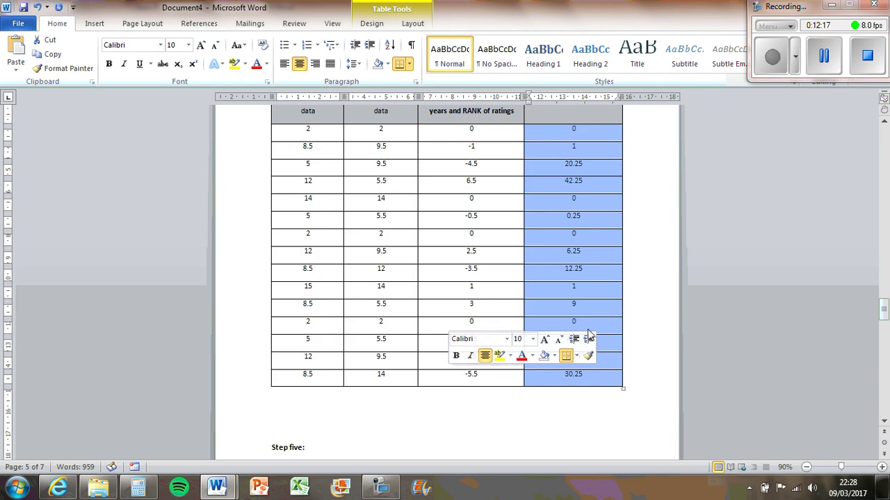
left_click(17, 489)
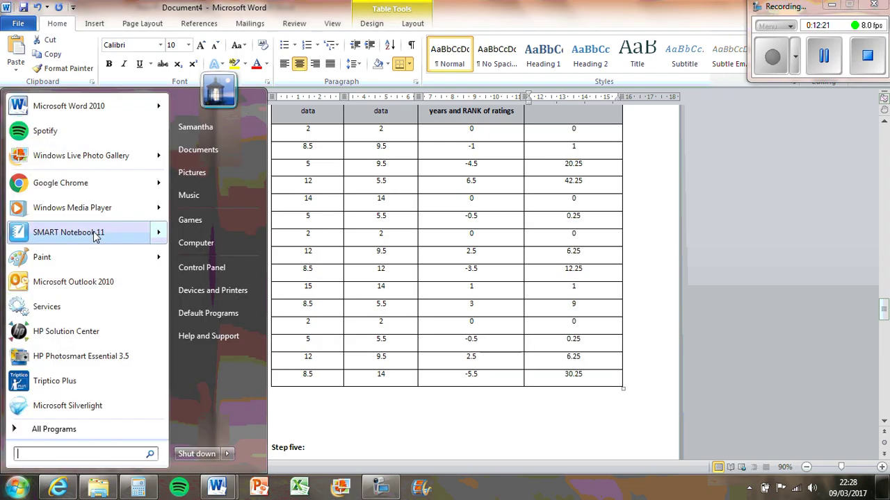
type("e")
left_click(292, 481)
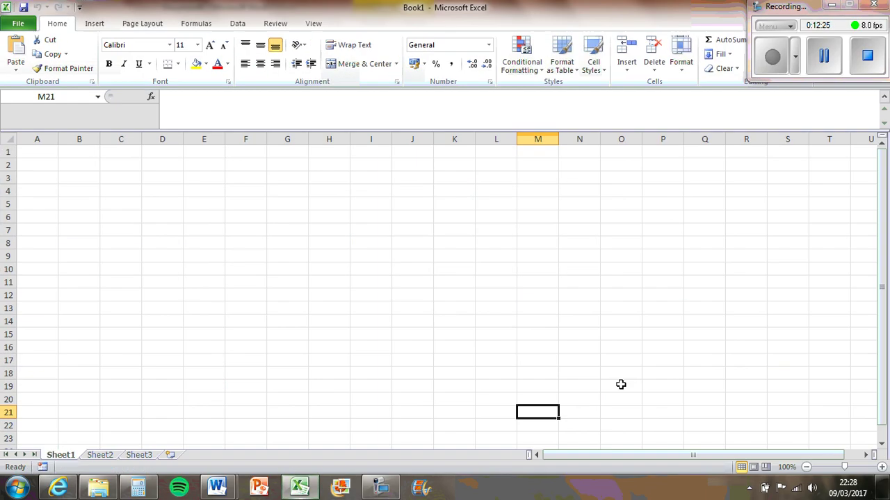
key("alt+Tab")
key("alt+Tab")
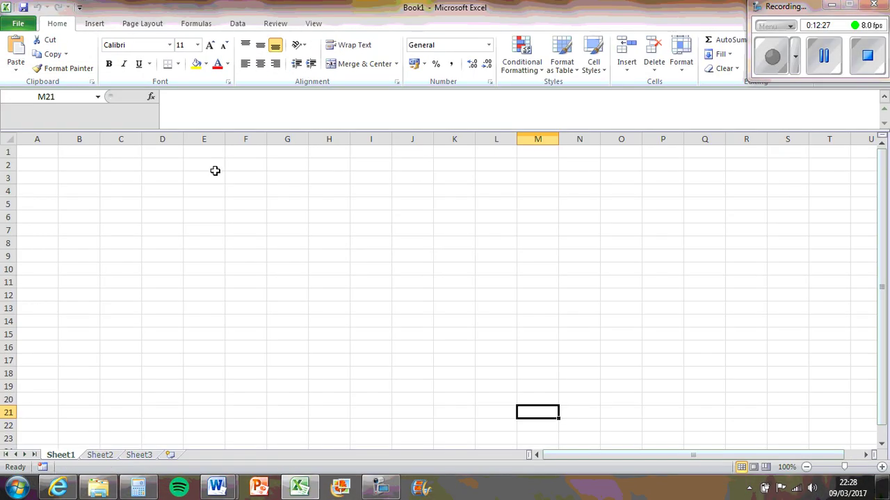
left_click(254, 154)
key("ctrl+v")
Step: Add up the pasted squared differences F1:F15 with a SUM formula in cell F16
scroll(320, 313, "down", 1)
left_click(257, 321)
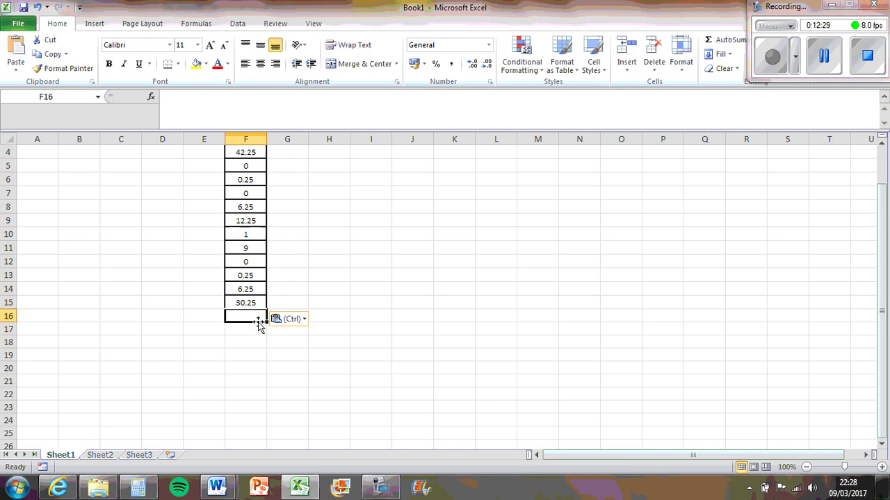
type("=sum(")
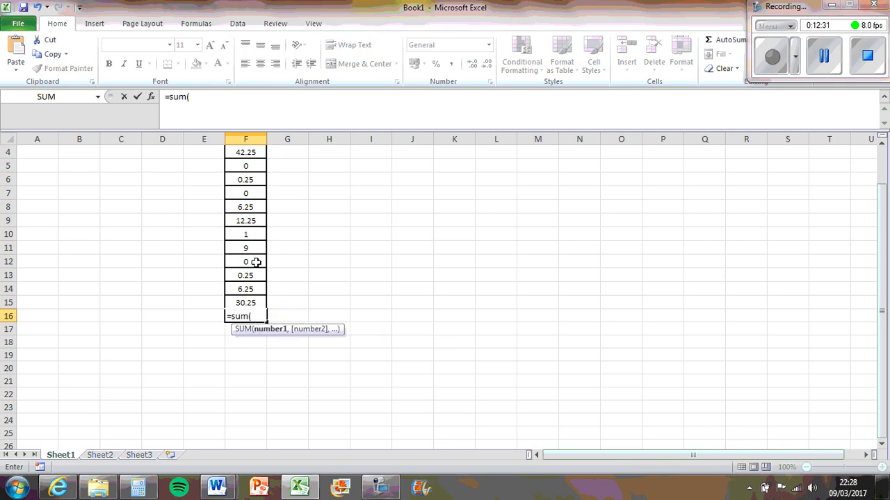
scroll(256, 261, "up", 1)
left_click_drag(246, 155, 255, 342)
key("Return")
left_click(257, 359)
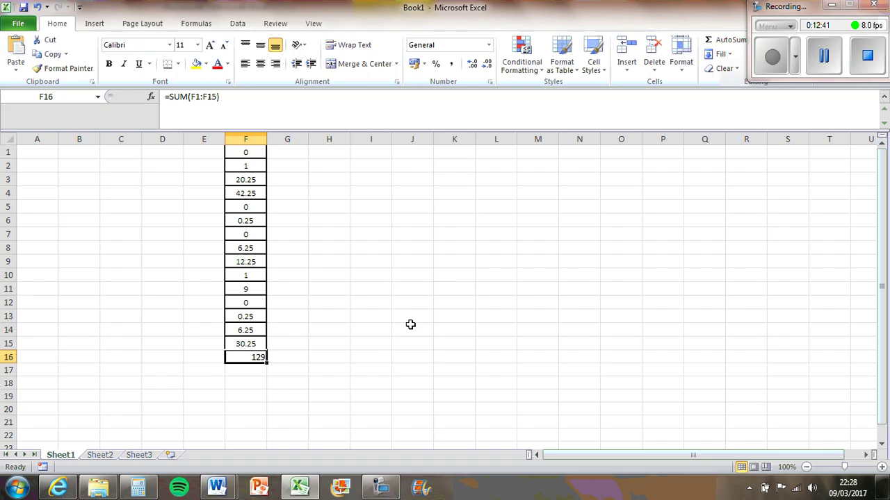
Step: Return to Word, compare the sum with Step five's Σd² value, and read the Spearman's Rho formula in Step six
key("alt+Tab")
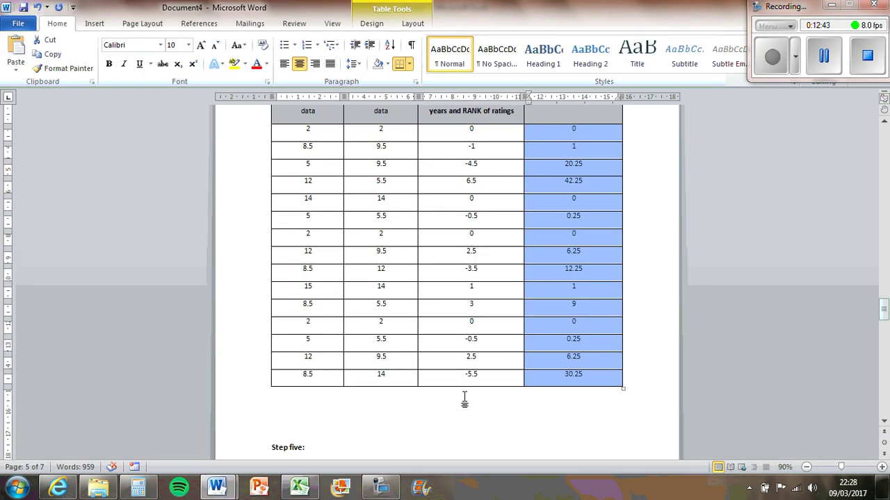
scroll(445, 400, "down", 3)
left_click(428, 404)
scroll(445, 417, "down", 1)
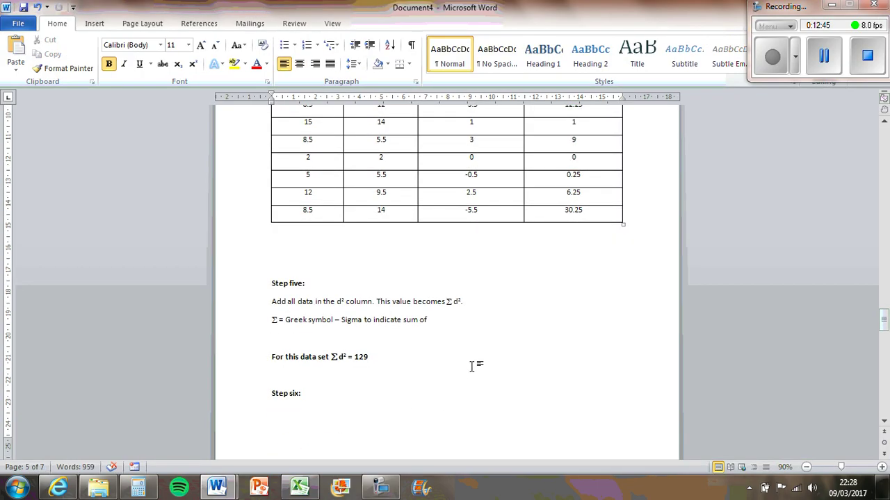
scroll(376, 368, "up", 5)
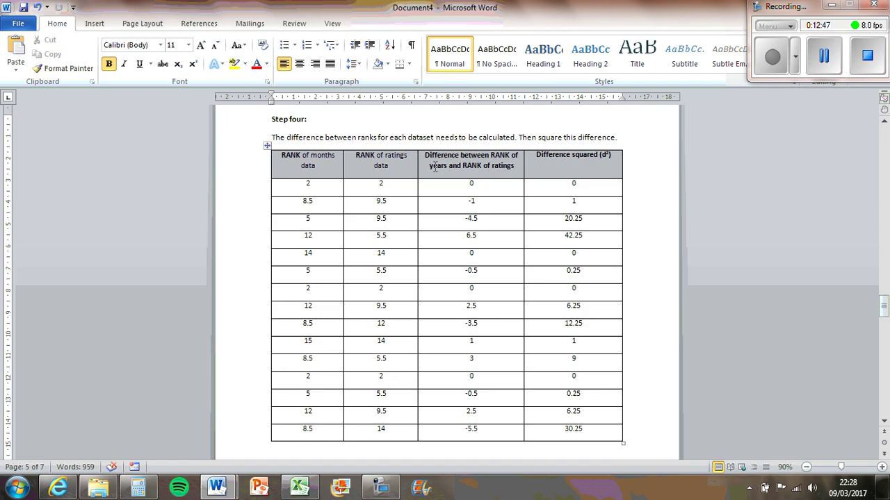
scroll(554, 373, "down", 6)
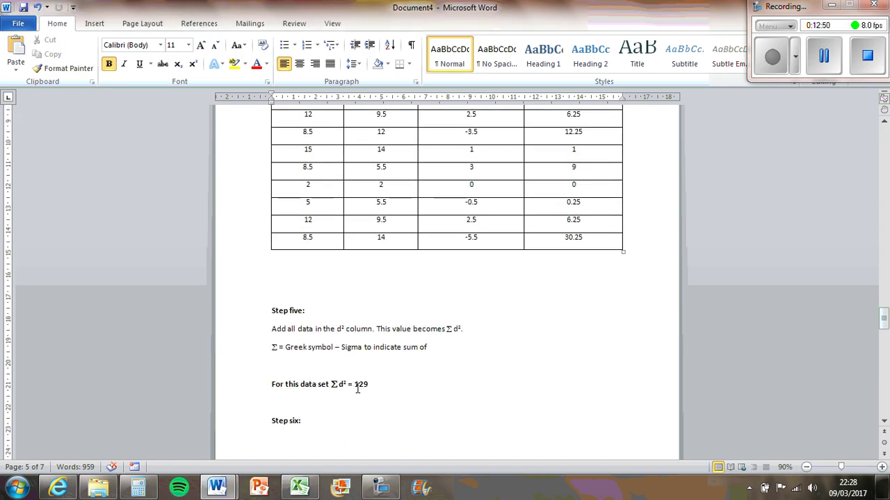
scroll(424, 386, "down", 5)
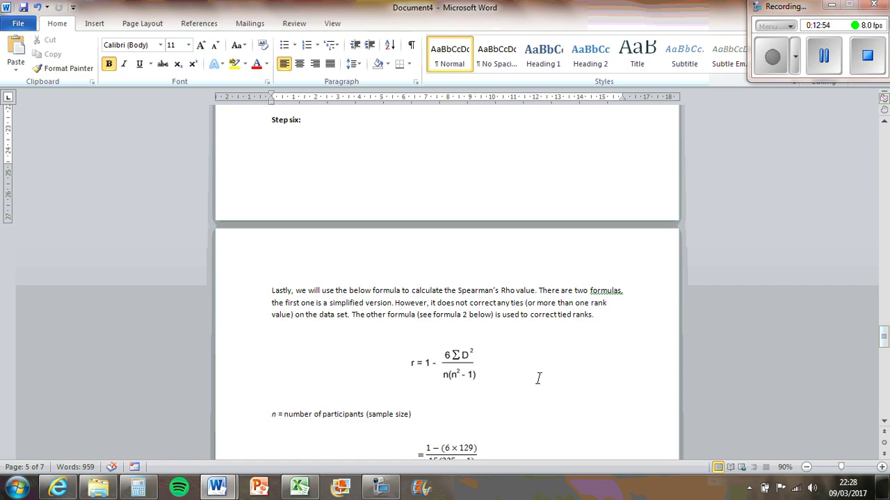
scroll(577, 352, "up", 1)
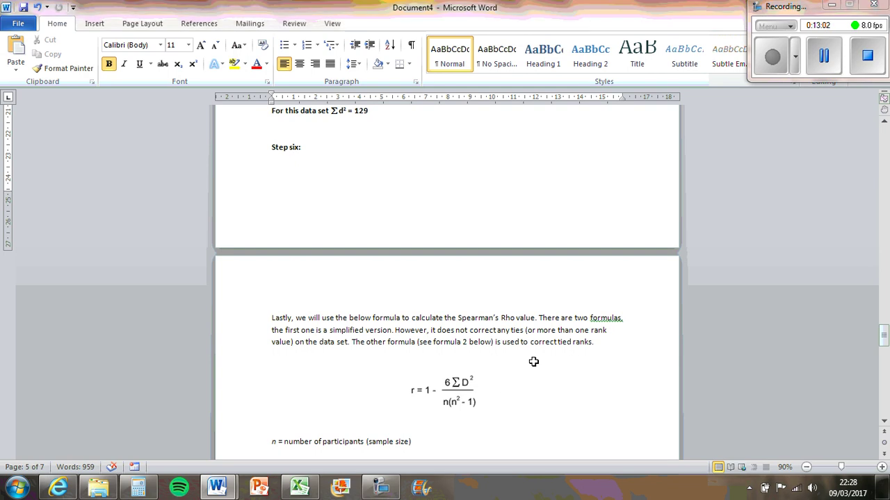
Step: Switch to Excel and multiply the sum in F16 by 6 with a formula in cell G16
key("alt+Tab")
key("alt+Tab")
key("alt+Tab")
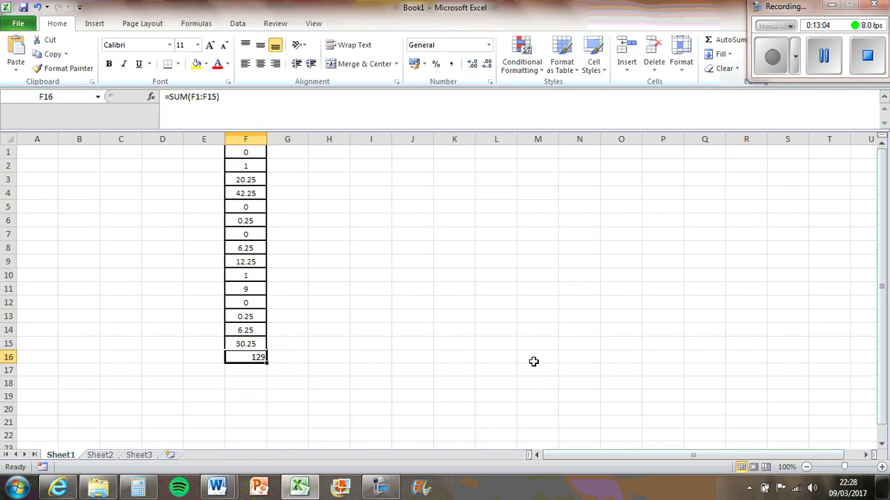
left_click(285, 357)
type("=")
left_click(258, 357)
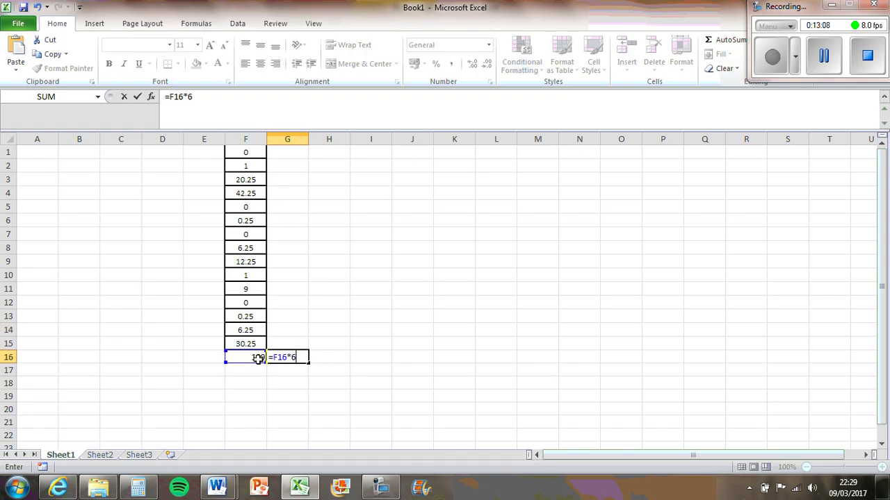
key("Return")
left_click(289, 358)
Step: Switch to Word, check the number of participants in the raw data table, and return to the Step six formula
key("alt+Tab")
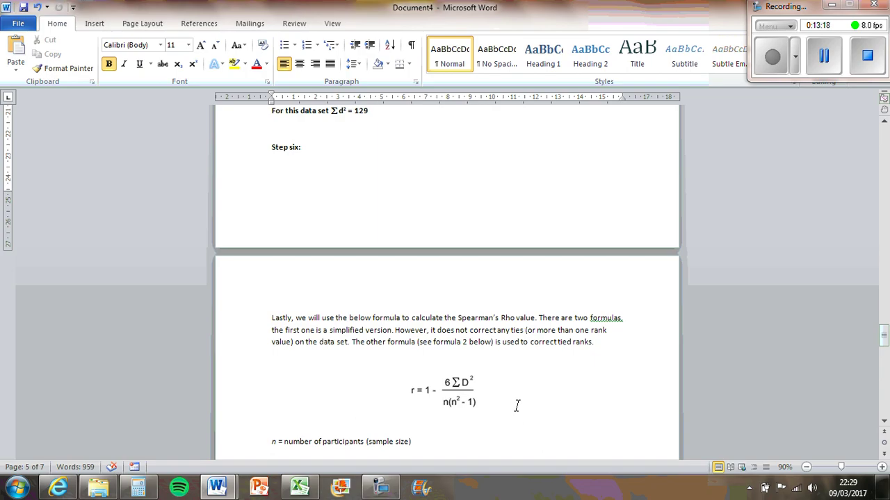
scroll(517, 406, "up", 15)
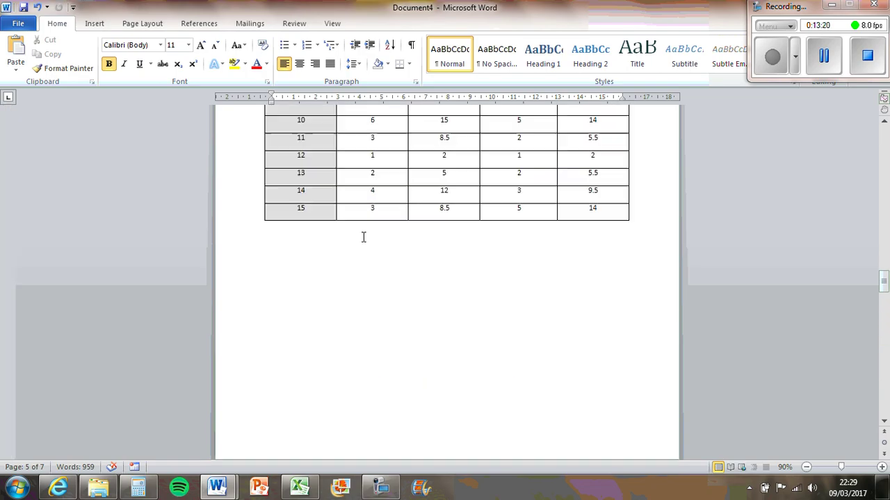
scroll(363, 237, "up", 15)
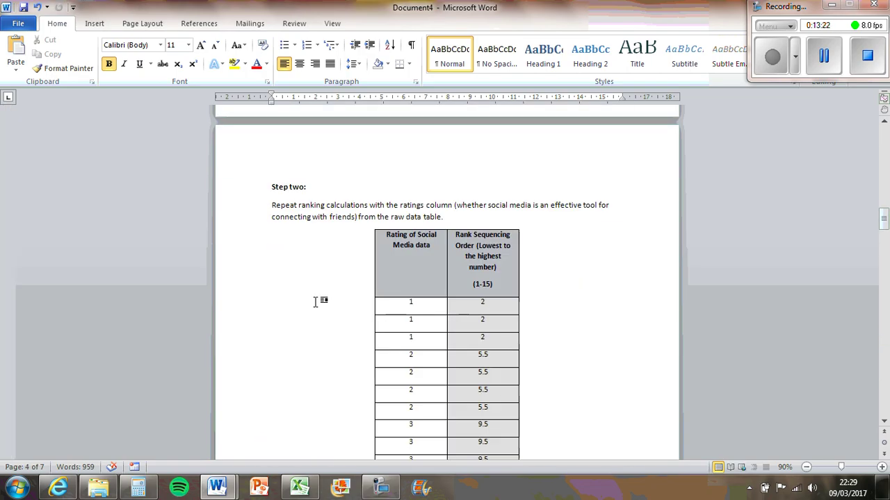
scroll(316, 301, "up", 15)
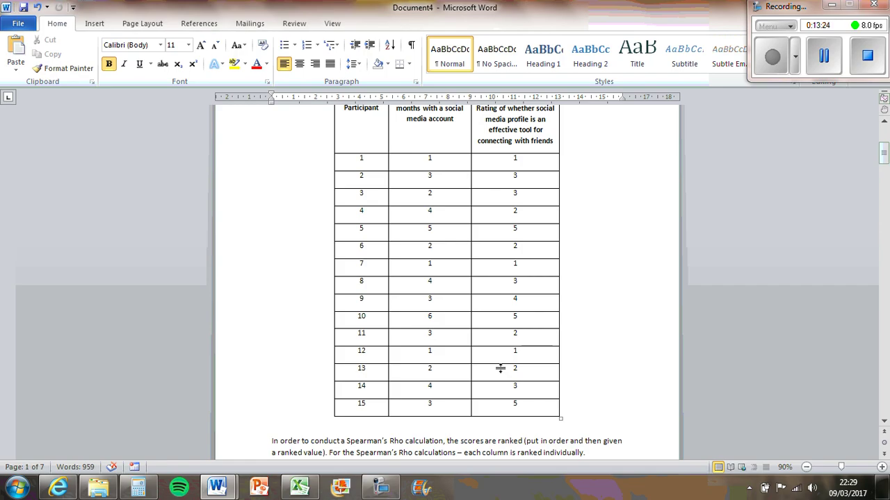
scroll(500, 369, "down", 20)
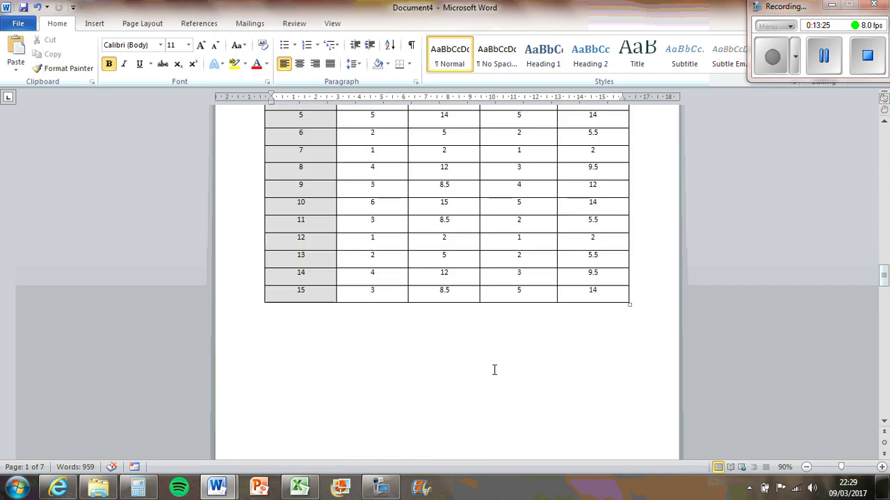
scroll(494, 370, "down", 15)
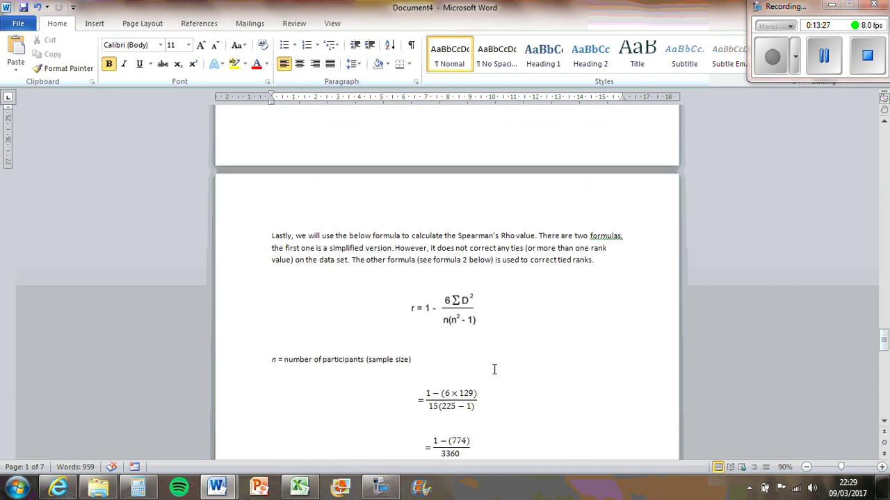
scroll(475, 326, "up", 1)
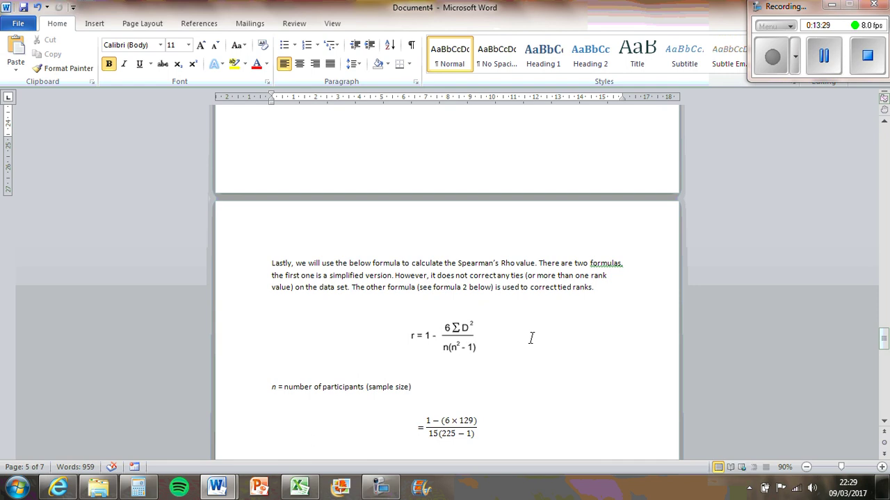
Step: Try to work out the formula's denominator in Calculator by squaring 15, subtracting 1 and multiplying by 15, and return to Word
key("alt+Tab")
type("15")
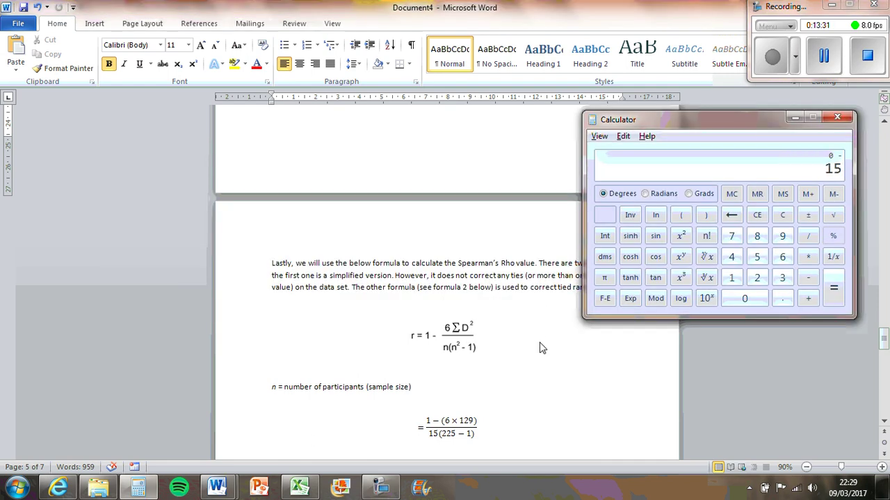
left_click(683, 238)
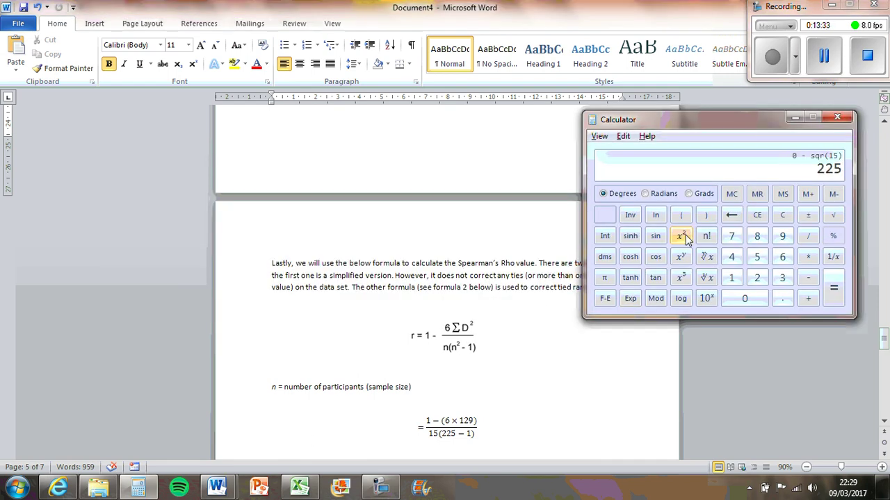
type("-1")
key("Return")
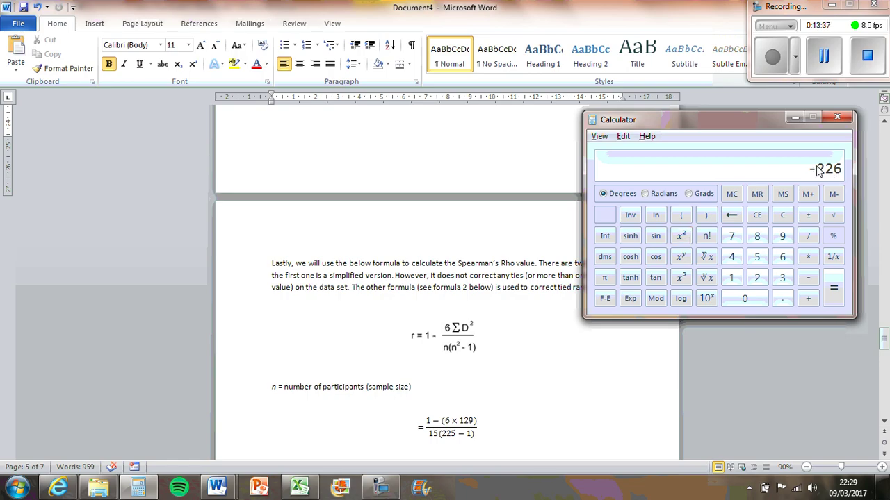
type("*15")
key("Return")
left_click(493, 437)
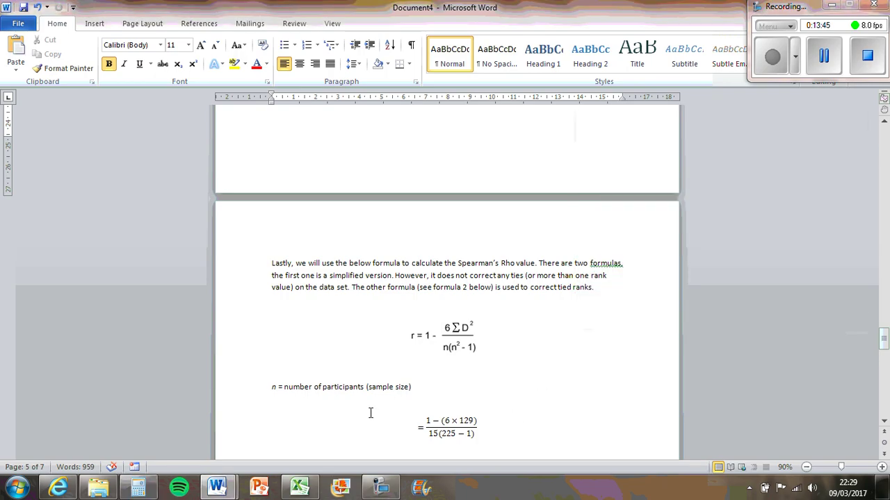
Step: Move the "1 −" out of the numerator to the front of the fraction in the (6 × 129) equation
scroll(527, 389, "down", 1)
scroll(526, 392, "down", 3)
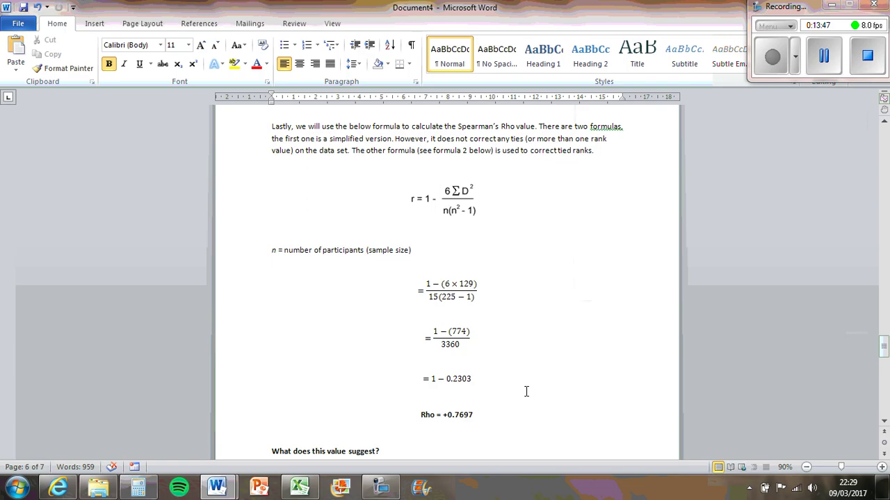
left_click(432, 285)
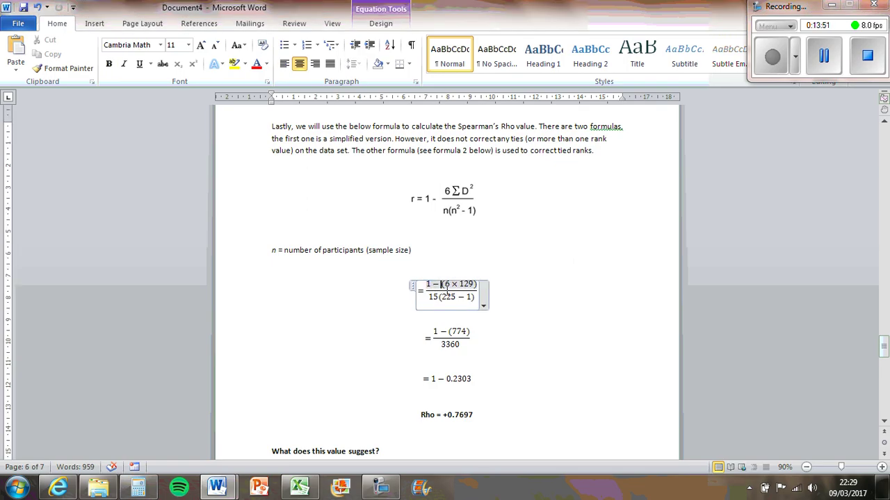
key("BackSpace")
key("BackSpace")
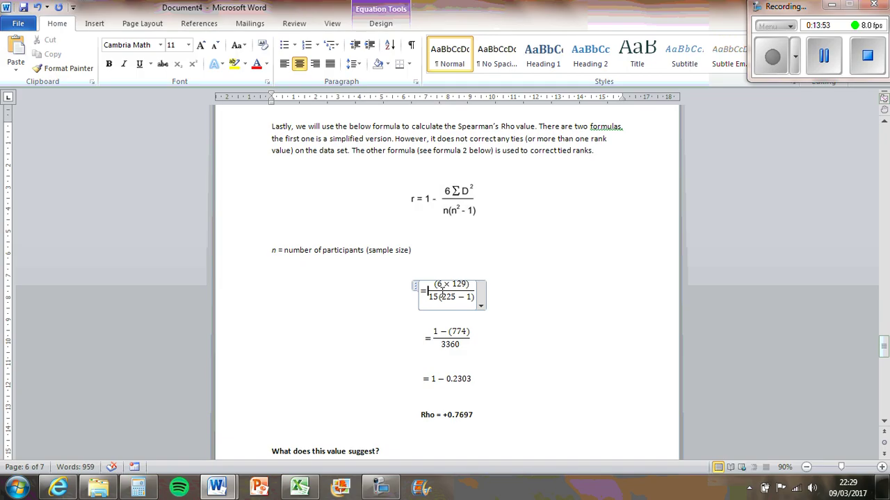
type("1-")
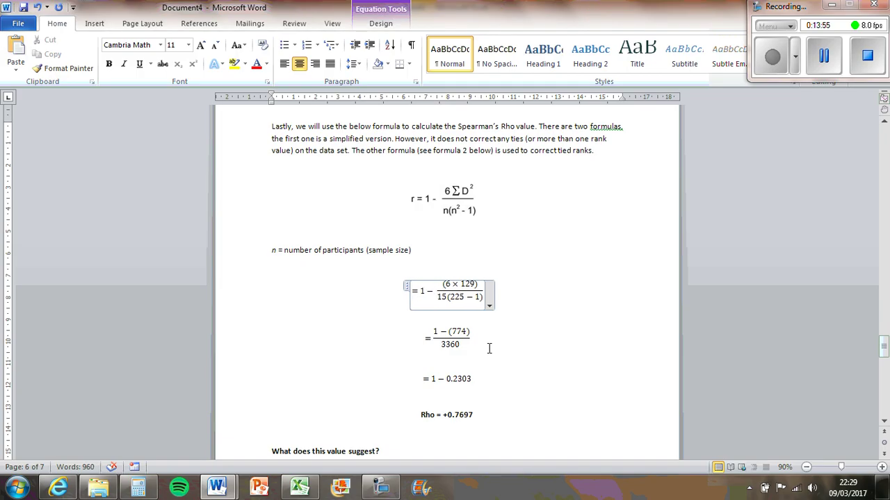
Step: Place "1 −" in front of the 774/3360 fraction instead of inside its numerator
left_click(441, 332)
key("BackSpace")
key("BackSpace")
key("BackSpace")
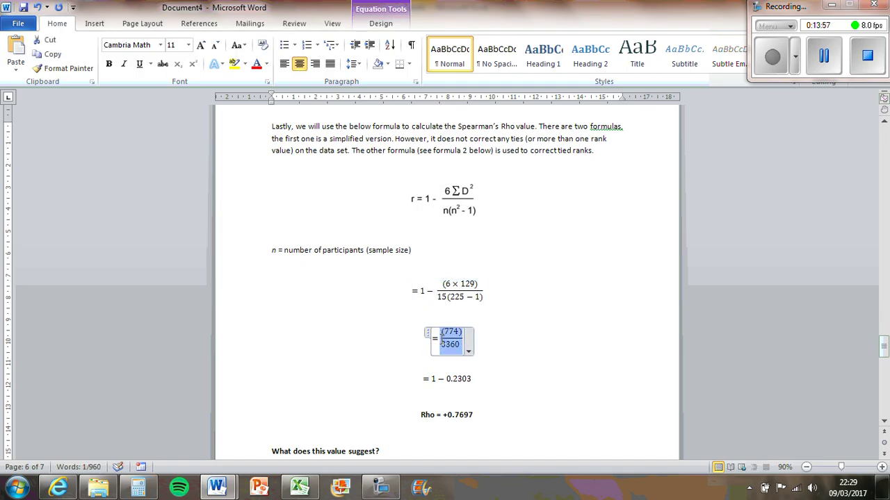
type("1-")
Step: Switch to Calculator and subtract 1 from 225
key("alt+Tab")
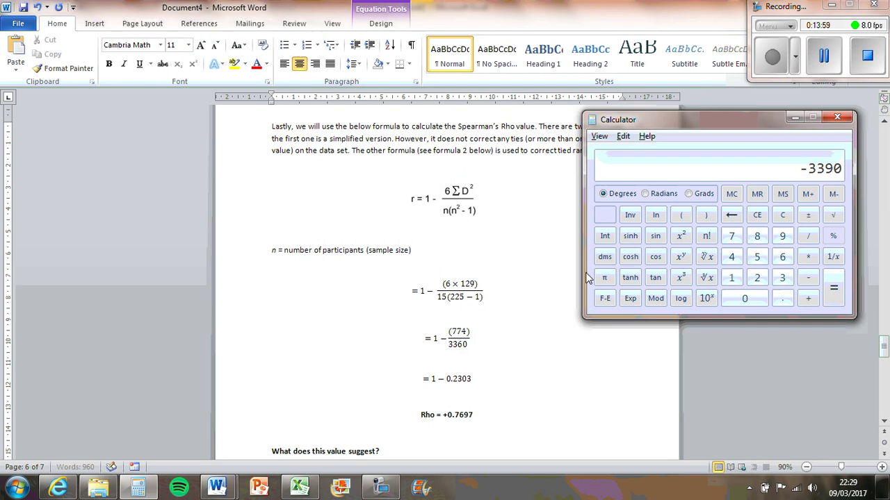
left_click(549, 332)
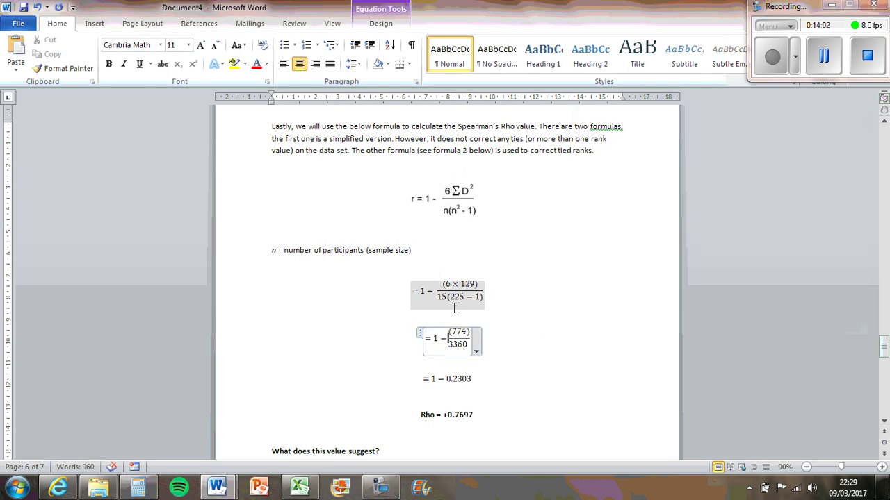
key("alt+Tab")
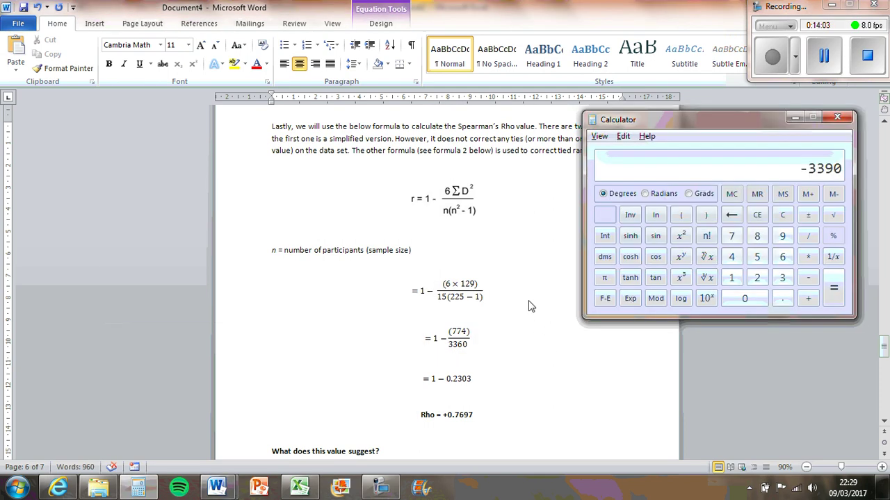
left_click(757, 277)
left_click(757, 278)
left_click(757, 256)
left_click(807, 277)
left_click(732, 277)
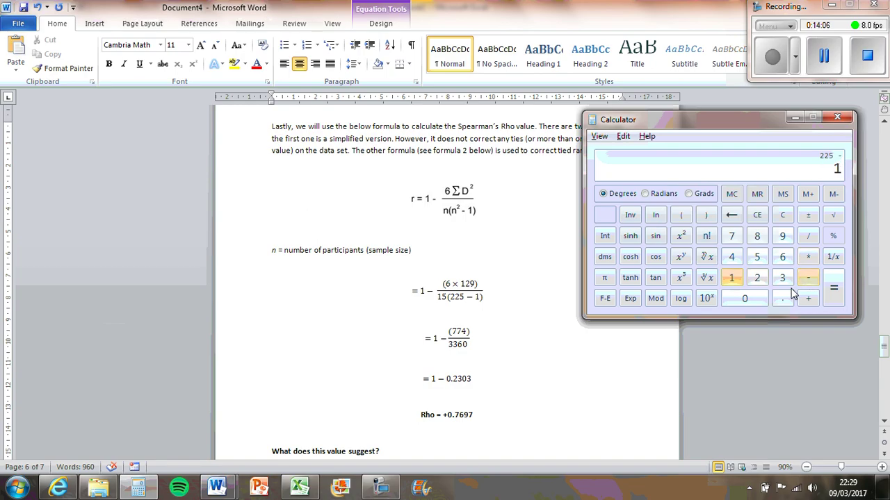
left_click(833, 288)
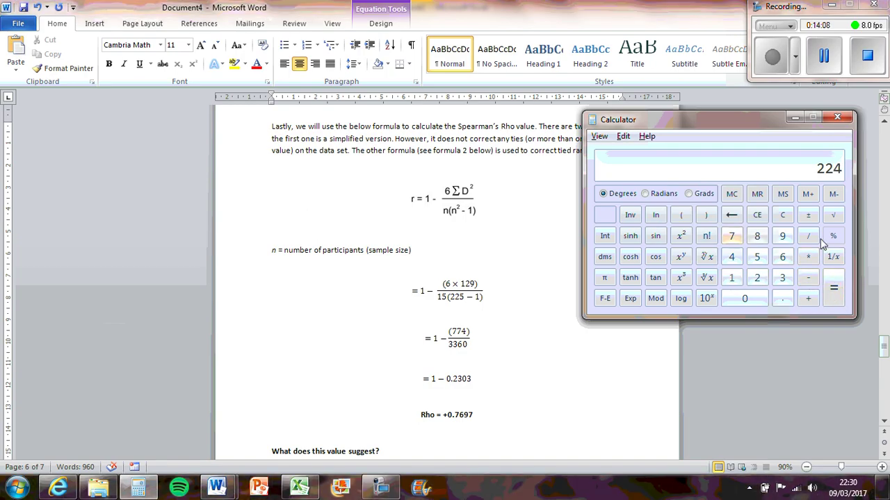
Step: Multiply the bracket's result by 15 to obtain the formula's denominator
left_click(808, 257)
left_click(732, 278)
left_click(757, 256)
left_click(833, 288)
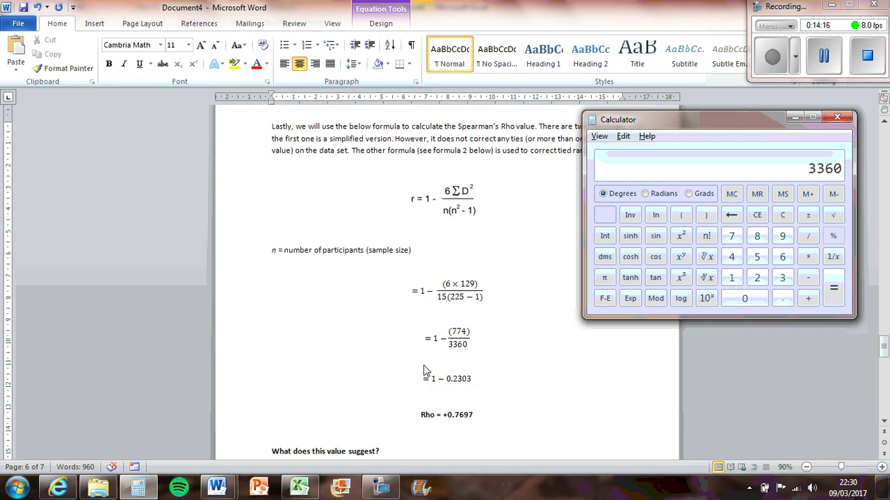
Step: Divide 774 by 3360 in Calculator
double_click(732, 236)
left_click(731, 256)
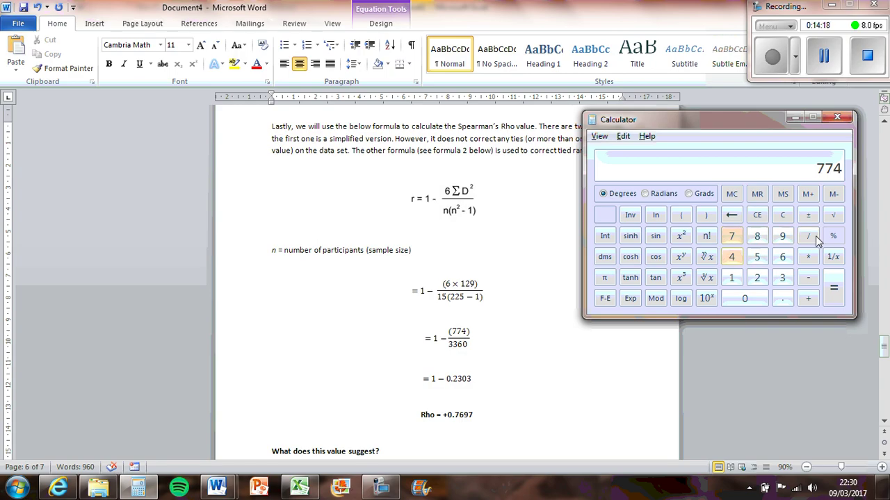
left_click(807, 235)
double_click(782, 278)
left_click(782, 257)
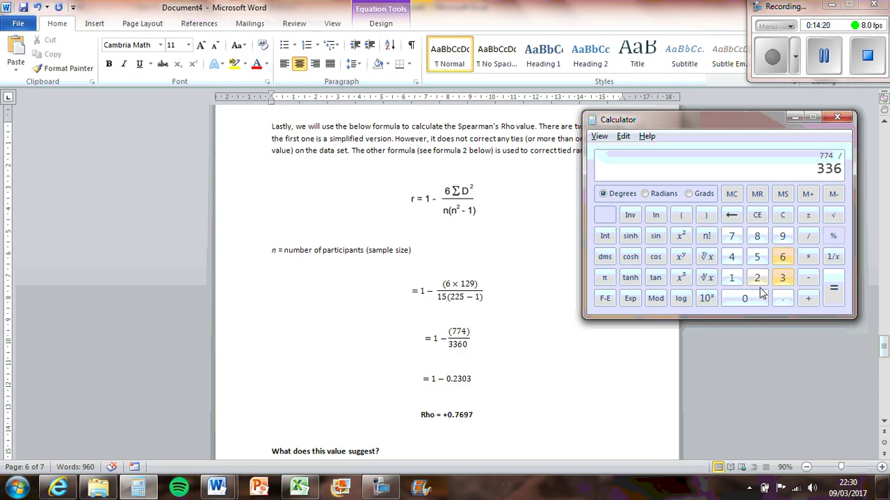
left_click(762, 294)
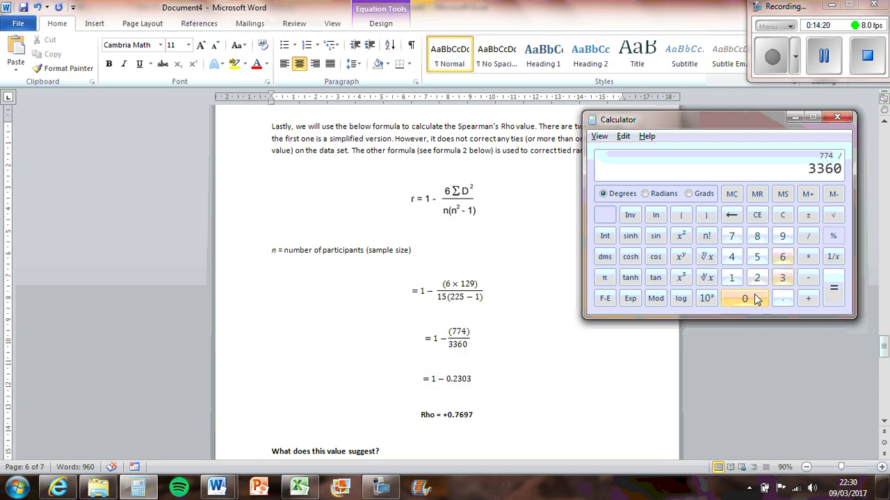
left_click(834, 290)
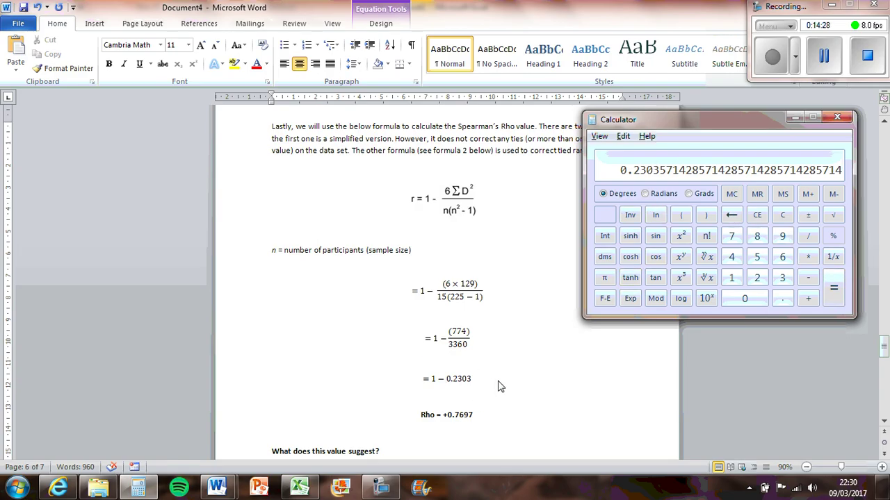
Step: Return to Word and add the line "Observed value" below the Rho result
left_click(489, 423)
left_click(485, 416)
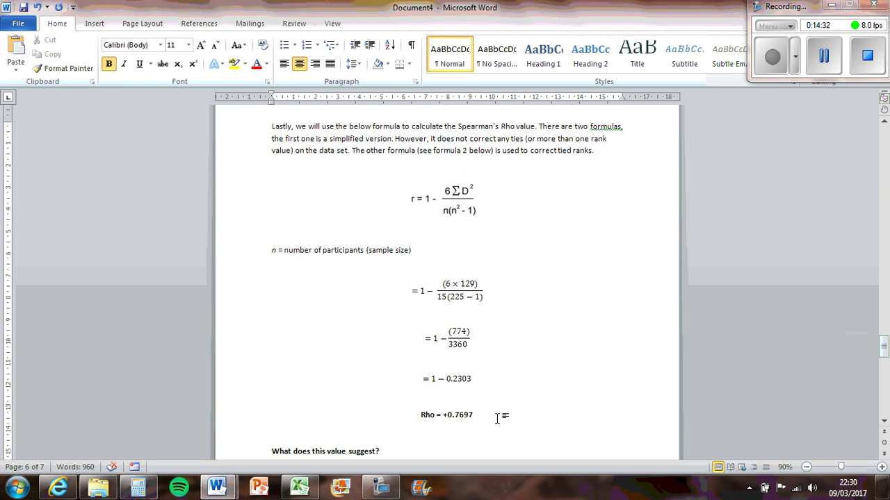
key("Return")
type("Observed v")
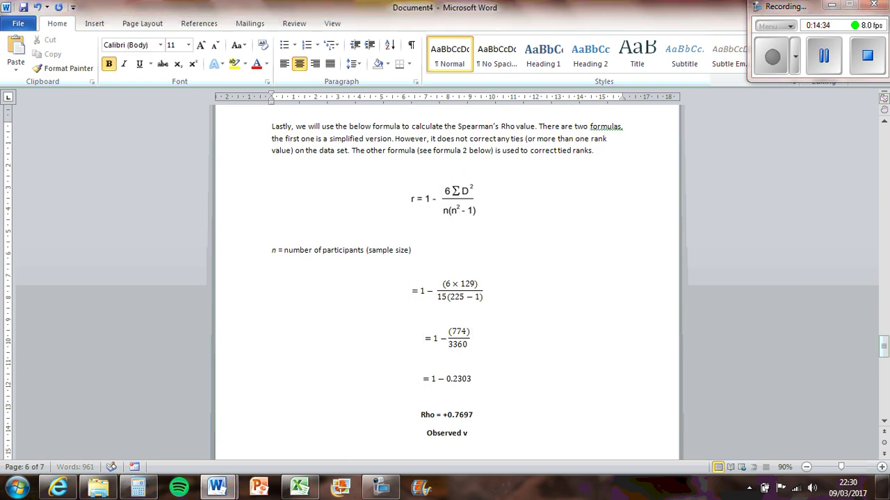
type("alue")
Step: Extend the new line below the Rho result to "Observed value/Correlation coefficient" and correct the spelling of "coefficient"
scroll(520, 378, "down", 2)
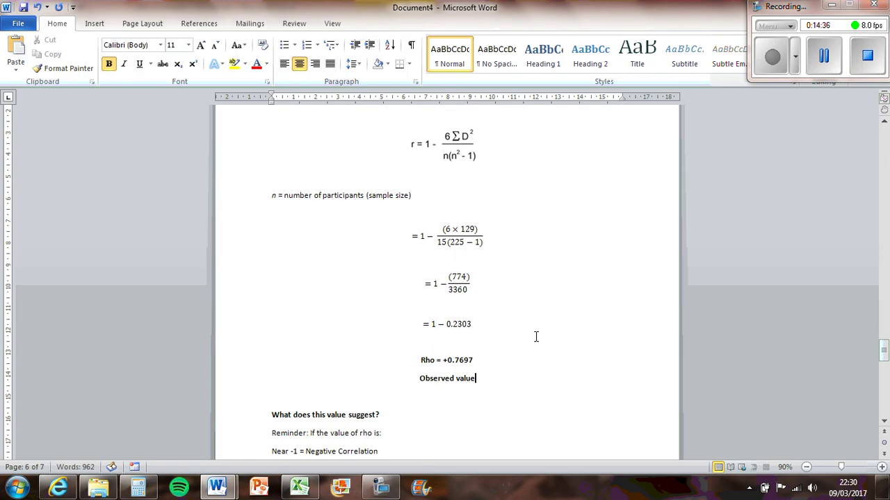
scroll(536, 337, "down", 2)
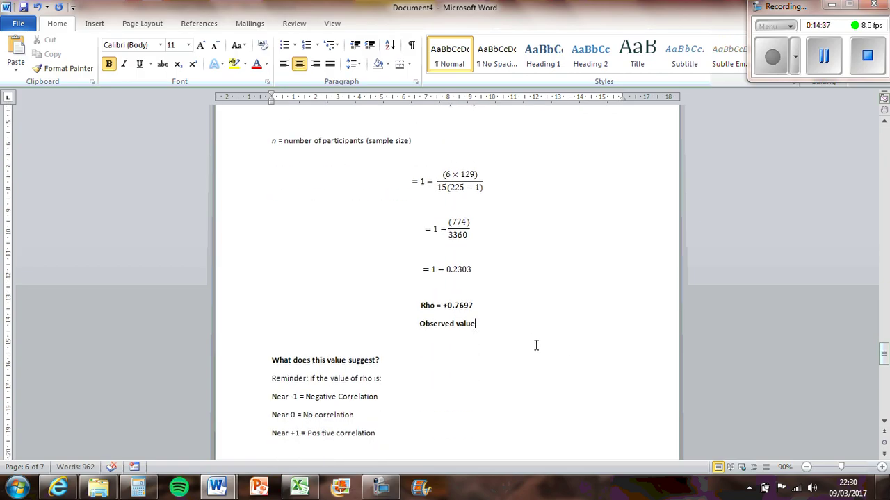
left_click_drag(419, 306, 480, 308)
left_click(501, 329)
type("/Correlation co")
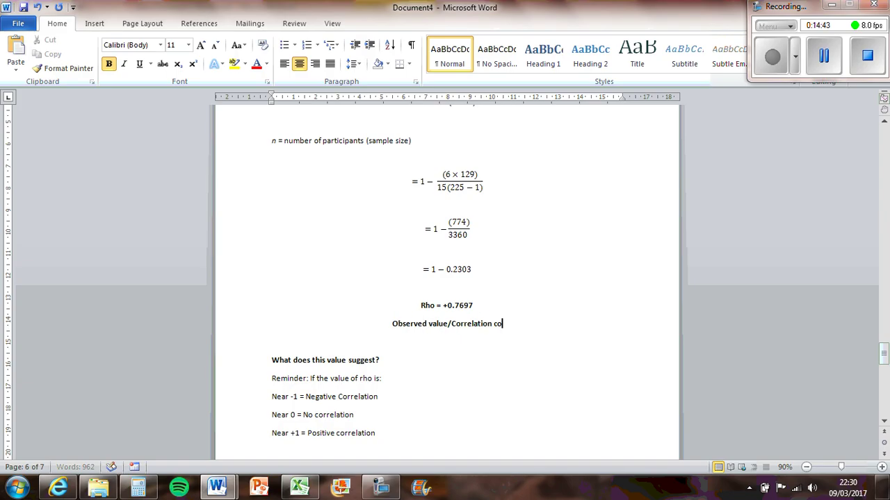
type("effiecient")
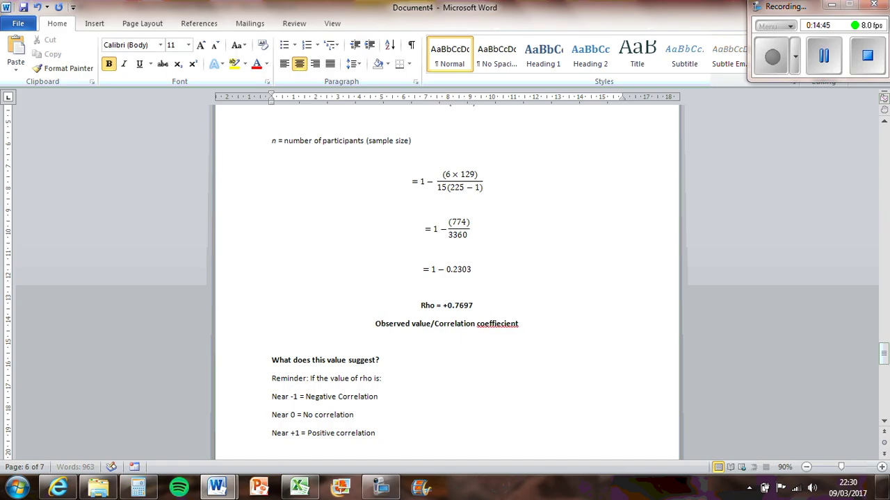
right_click(520, 330)
left_click(416, 118)
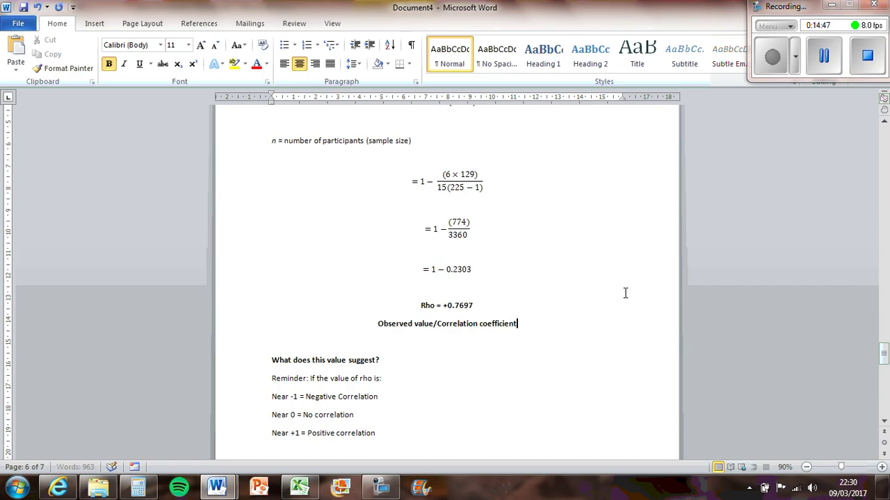
Step: Highlight the value +0.7697 in the Rho result line
left_click(561, 355)
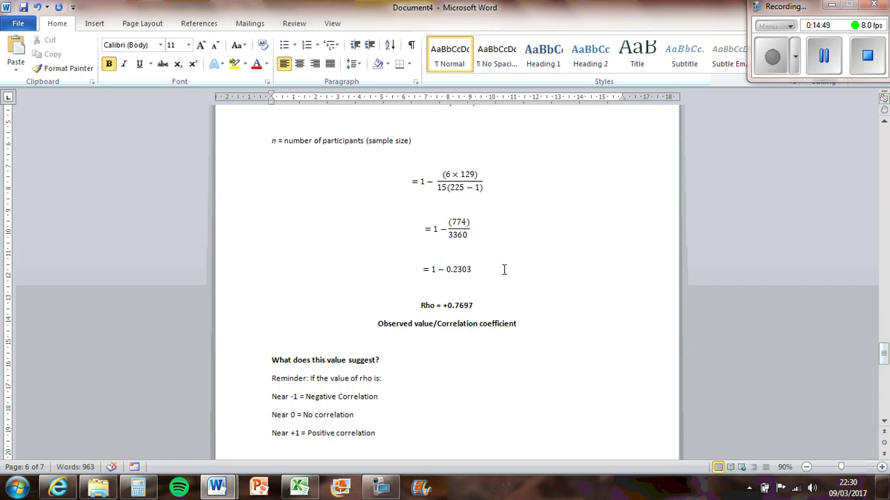
left_click_drag(444, 306, 478, 306)
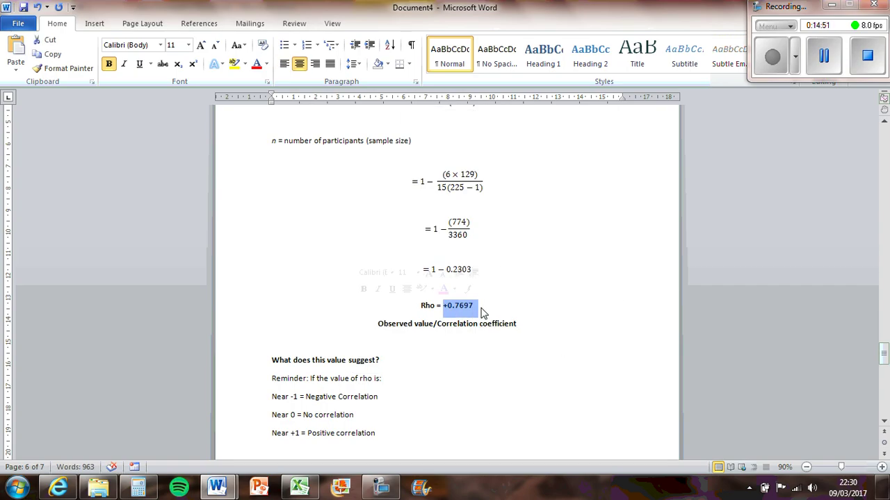
Step: Switch to Calculator, enter 0.77, and return to the end of the "Observed value/Correlation coefficient" line in Word
key("alt+Tab")
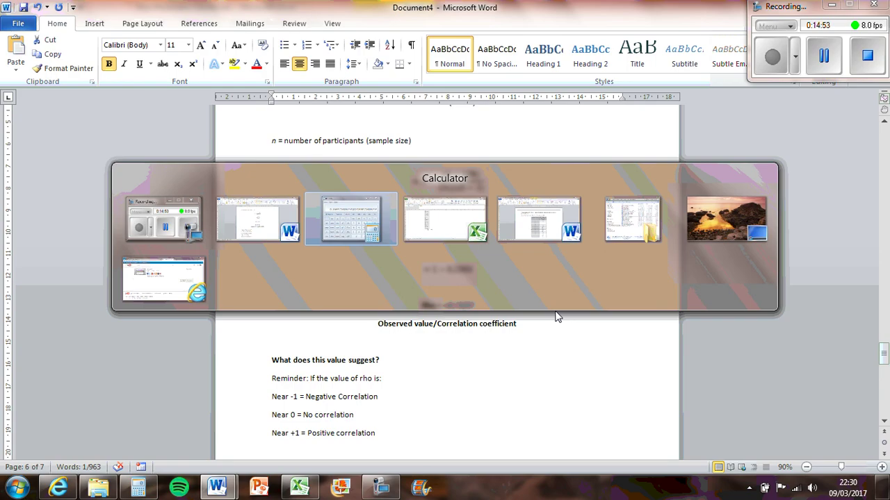
type("1")
type("0.77")
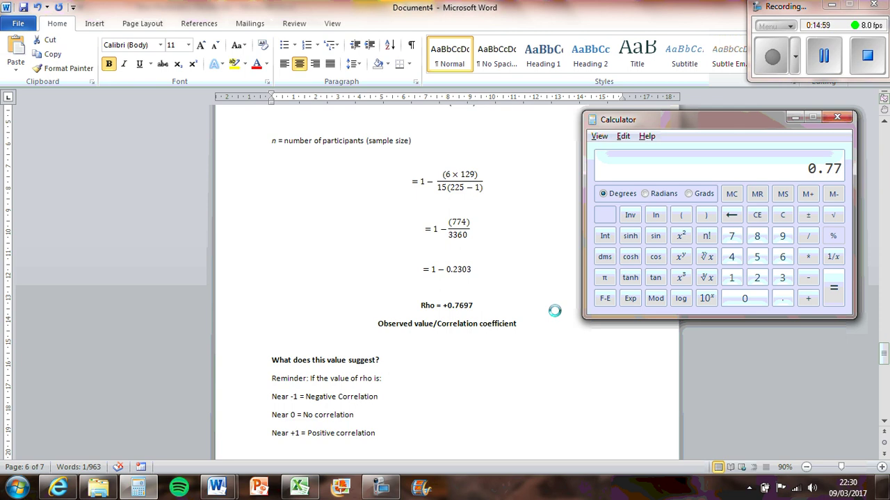
key("alt+Tab")
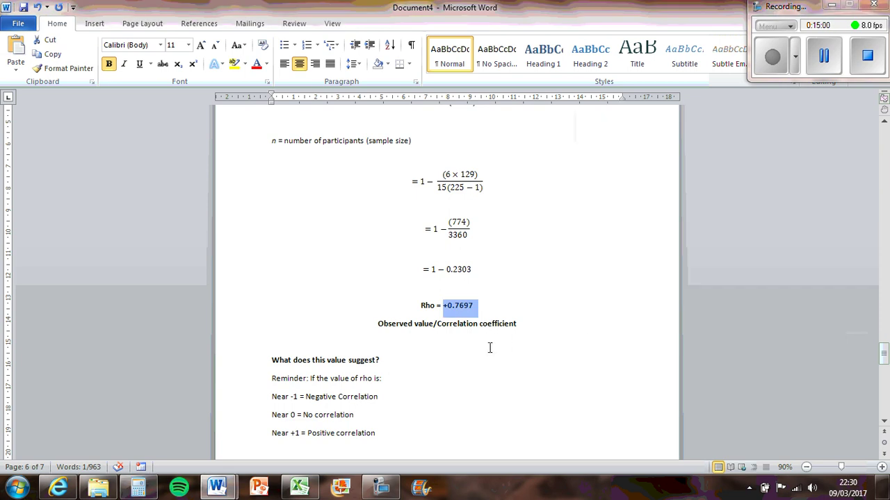
left_click(536, 324)
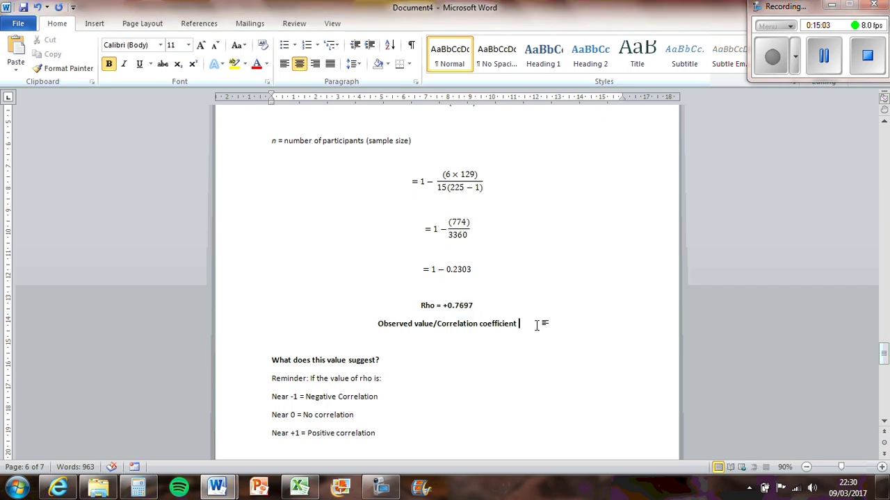
Step: Look back at the original participant data table on the first page and return to the Rho calculation
scroll(554, 355, "up", 15)
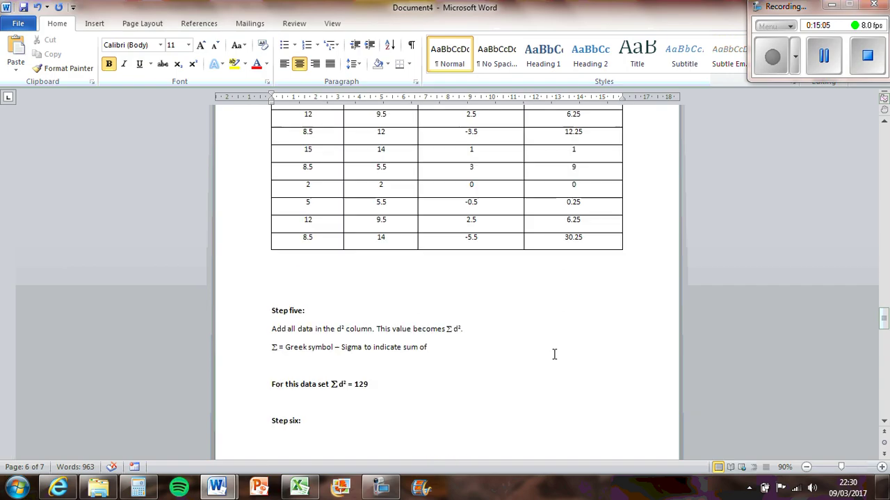
scroll(554, 355, "up", 20)
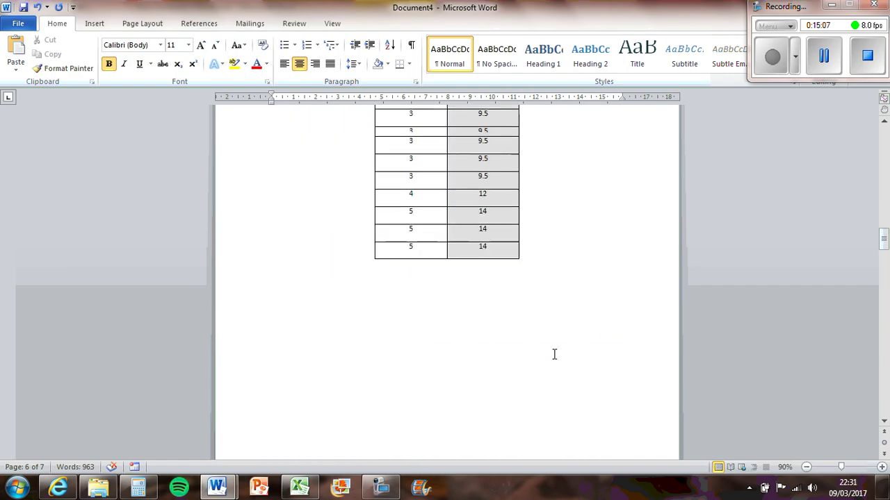
scroll(553, 354, "up", 20)
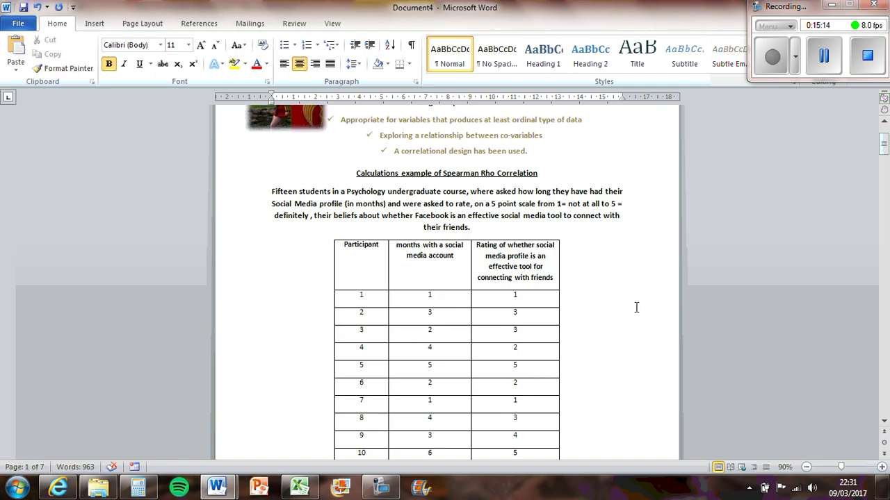
scroll(676, 319, "down", 3)
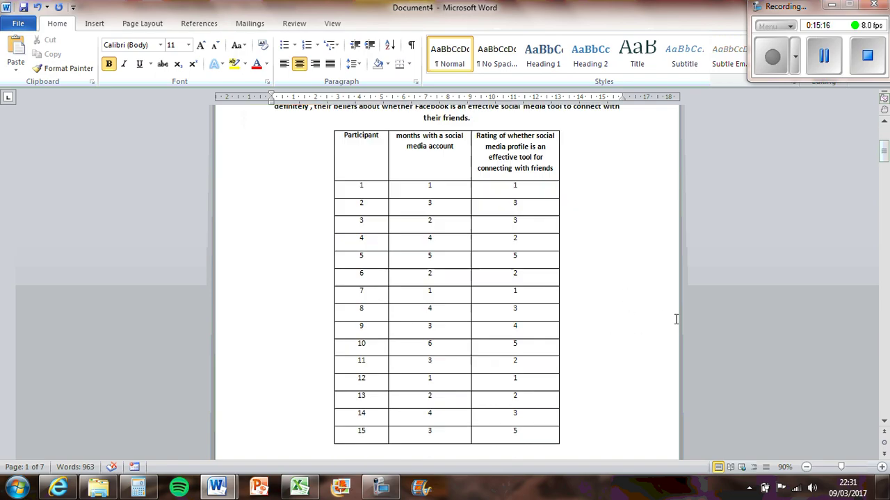
scroll(676, 319, "down", 20)
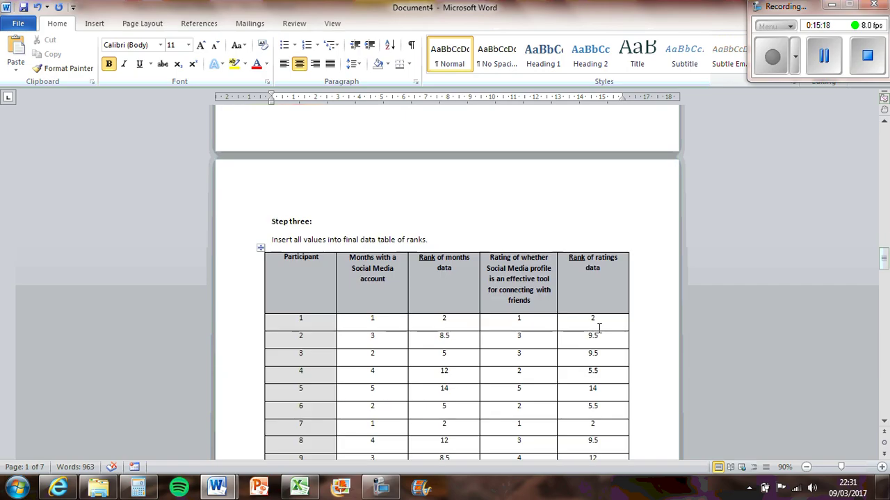
scroll(599, 326, "down", 20)
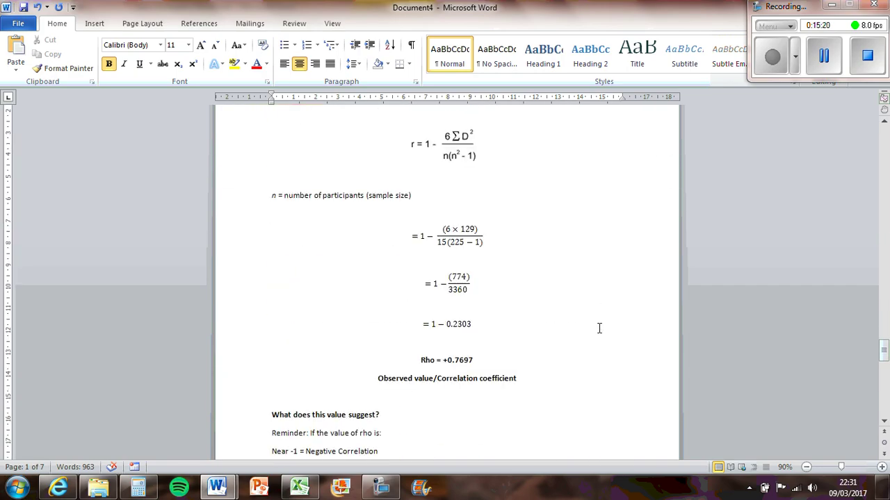
Step: Highlight 0.7697 in the Rho result line and the words "Table of critical values is" below the interpretation paragraph
scroll(599, 328, "down", 5)
scroll(599, 328, "up", 1)
double_click(460, 197)
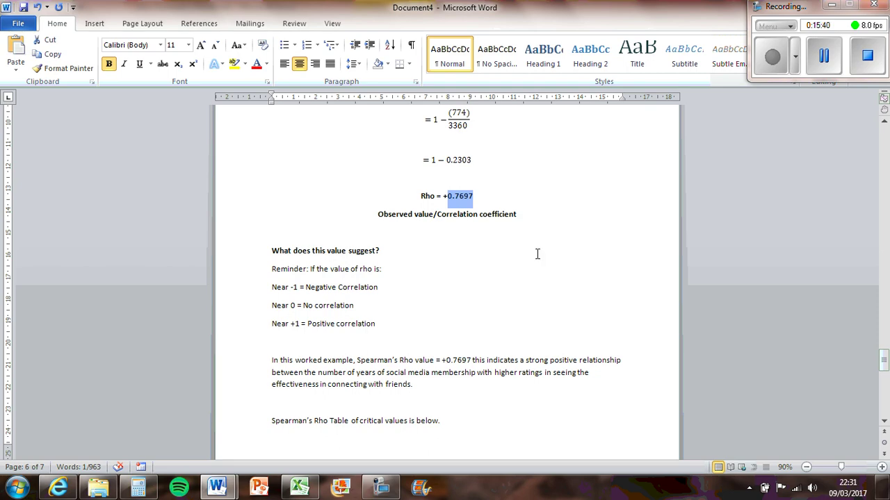
scroll(537, 254, "down", 1)
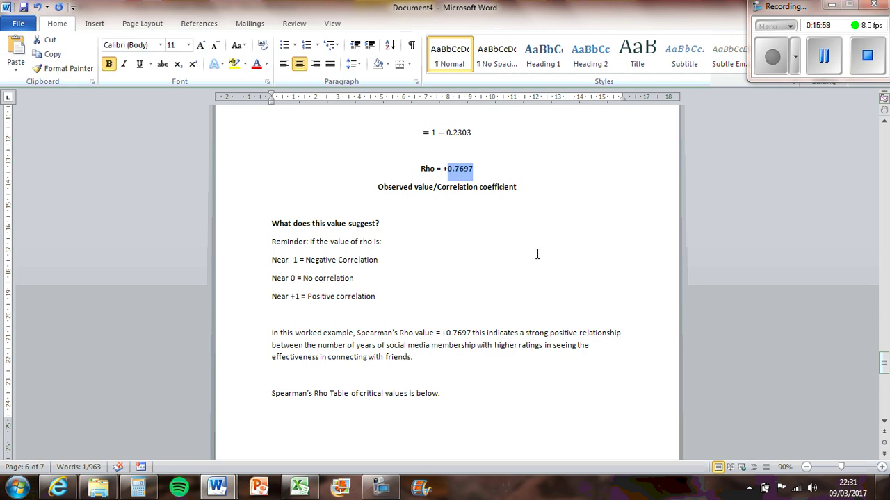
left_click_drag(329, 394, 416, 394)
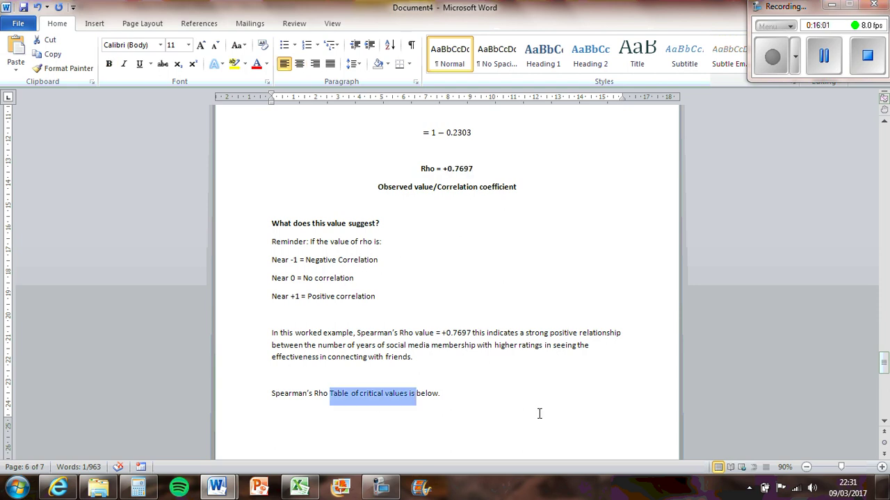
Step: Highlight the entry for 15 pairs and its p = .05 critical value in the Spearman's Rho critical values table
scroll(538, 414, "down", 10)
scroll(675, 301, "up", 3)
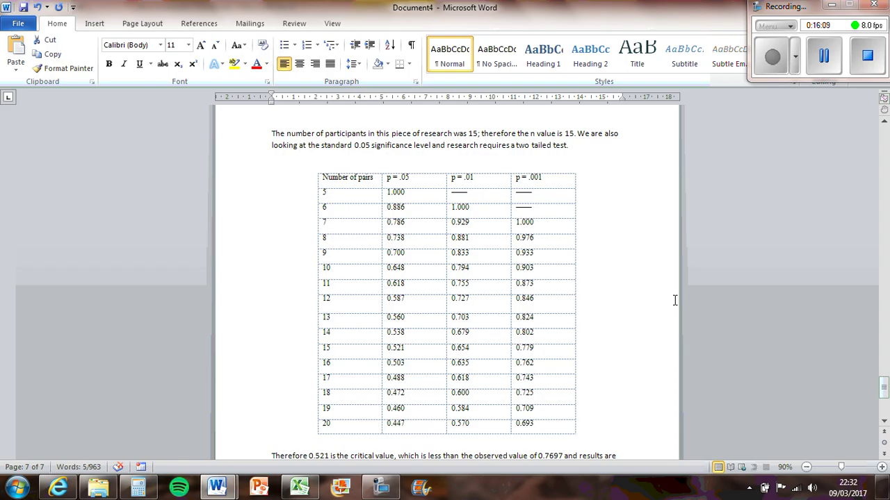
double_click(326, 349)
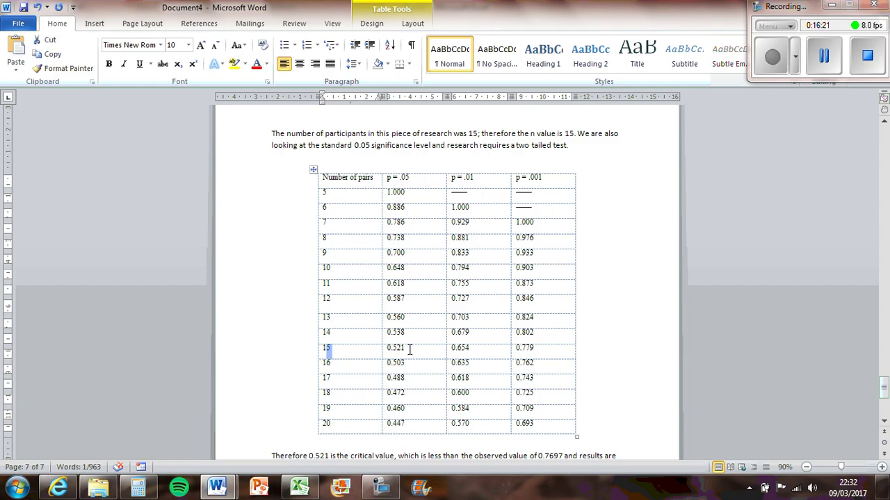
left_click_drag(410, 349, 383, 349)
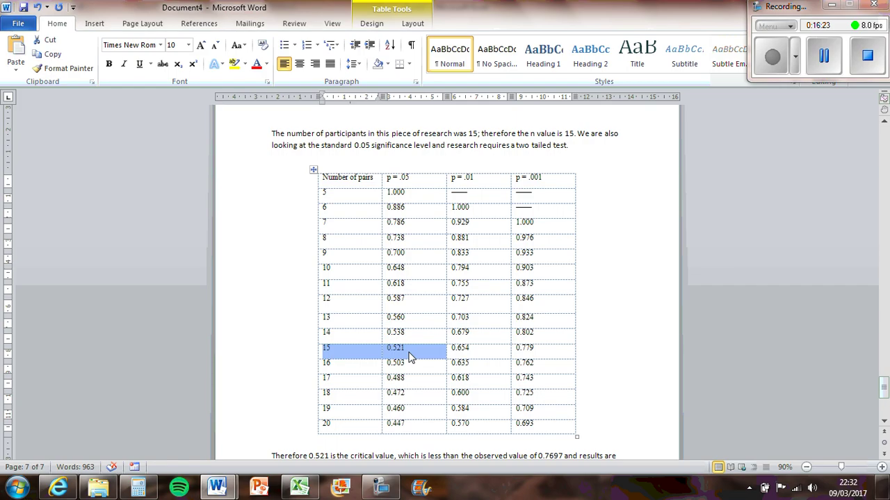
Step: Highlight the critical value 0.521 in the concluding sentence below the table, and place the cursor at the paragraph's end
scroll(410, 357, "down", 3)
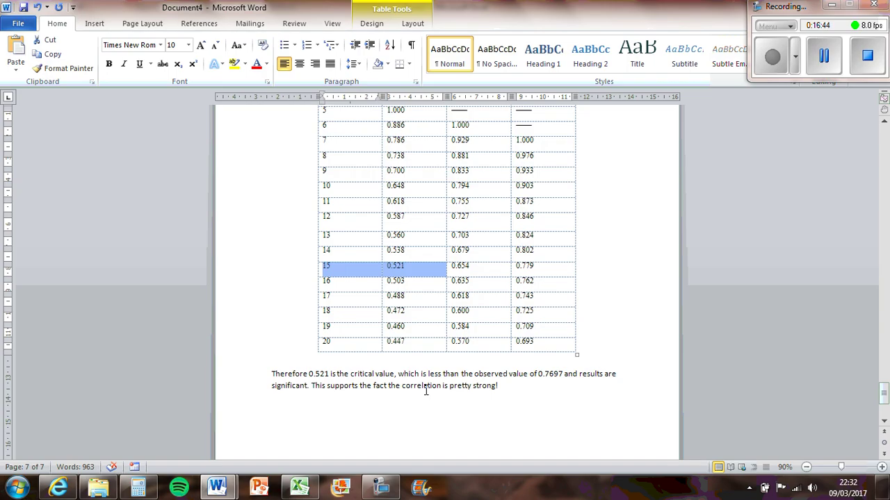
double_click(546, 374)
left_click_drag(309, 374, 332, 374)
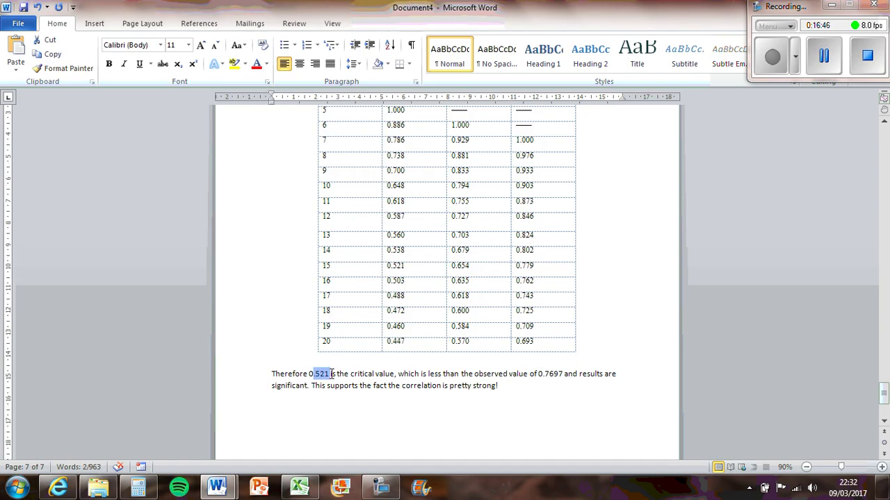
left_click(547, 385)
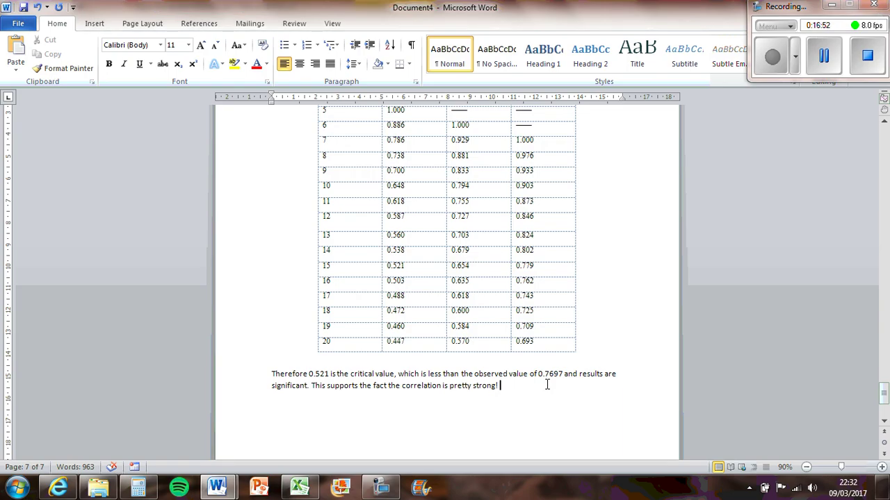
Step: Review the worked example from the title page through the ranking tables to the Step four differences table
scroll(556, 383, "down", 5)
scroll(550, 379, "up", 15)
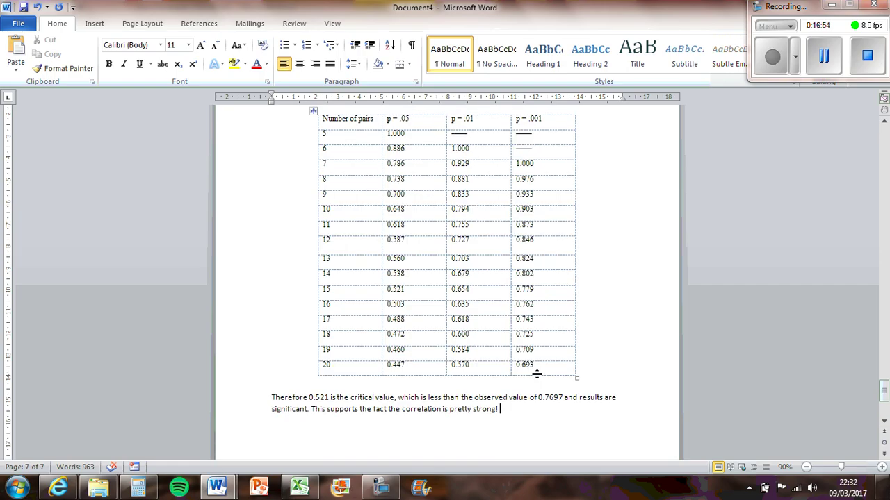
left_click_drag(884, 370, 883, 137)
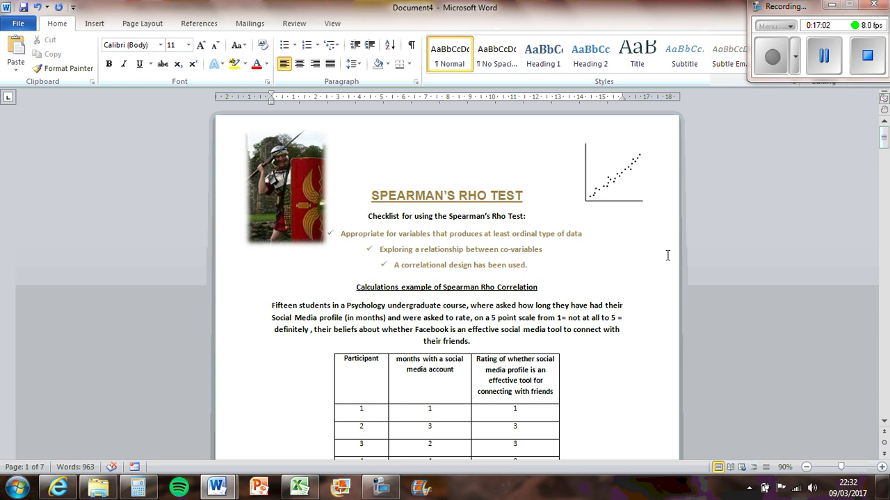
scroll(668, 351, "down", 10)
scroll(667, 350, "down", 15)
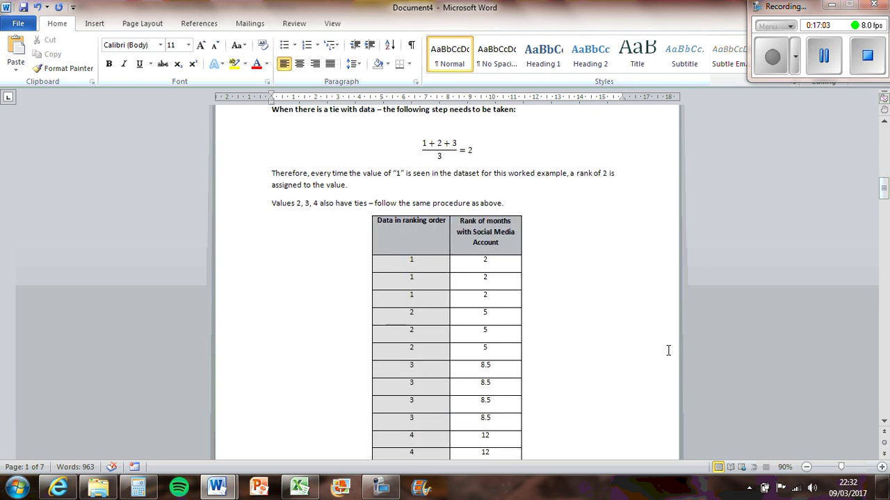
scroll(668, 350, "down", 12)
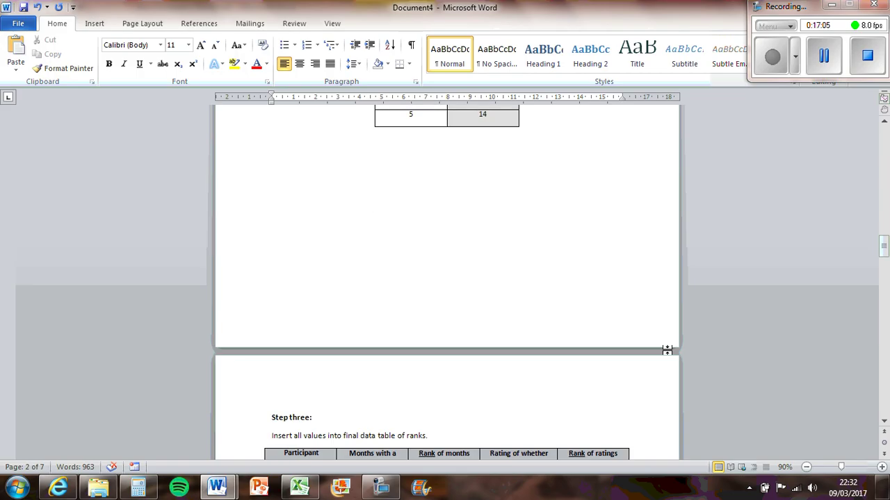
scroll(668, 350, "down", 9)
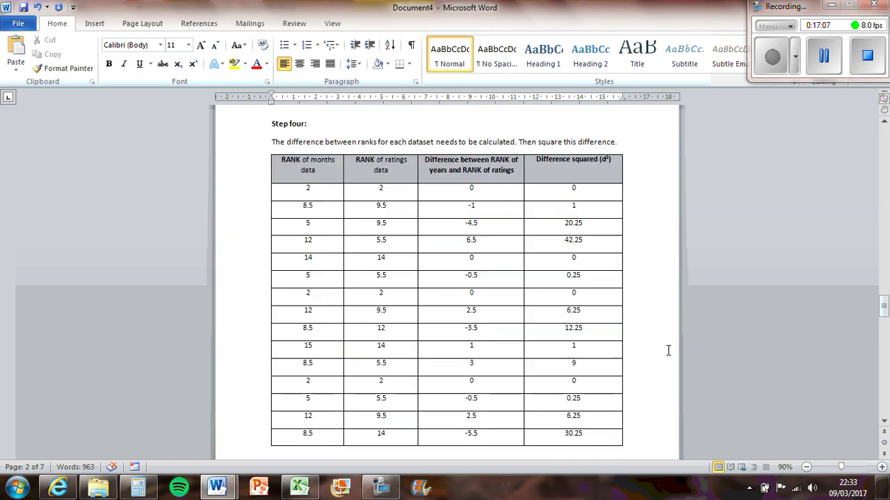